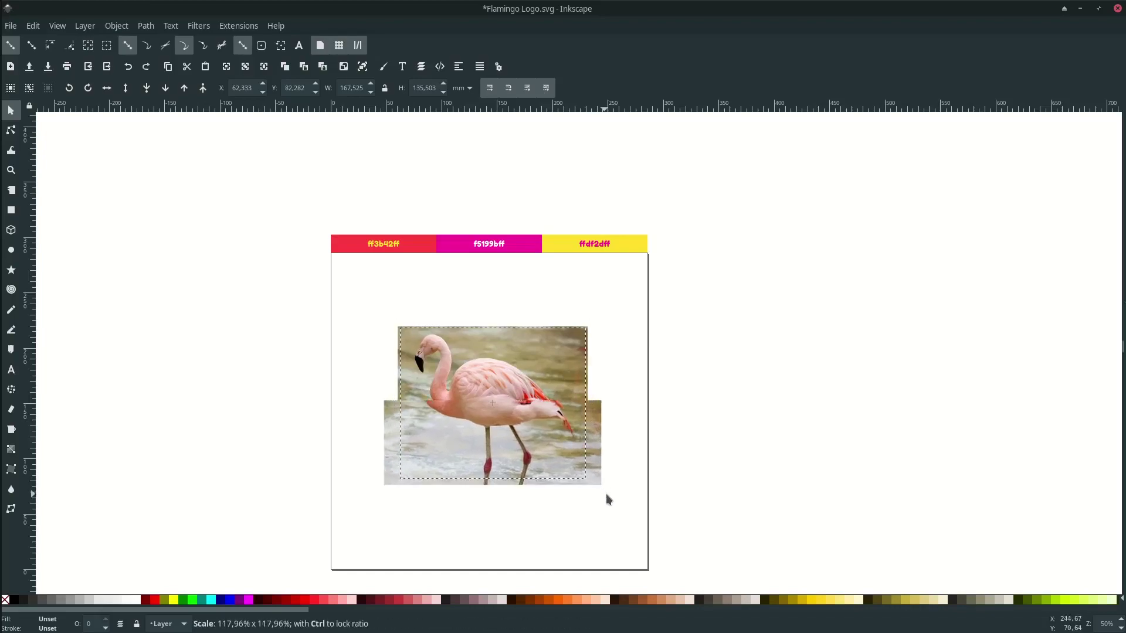
# Rename the layer holding the flamingo photo to Image and lock it.
pyautogui.click(692, 385)
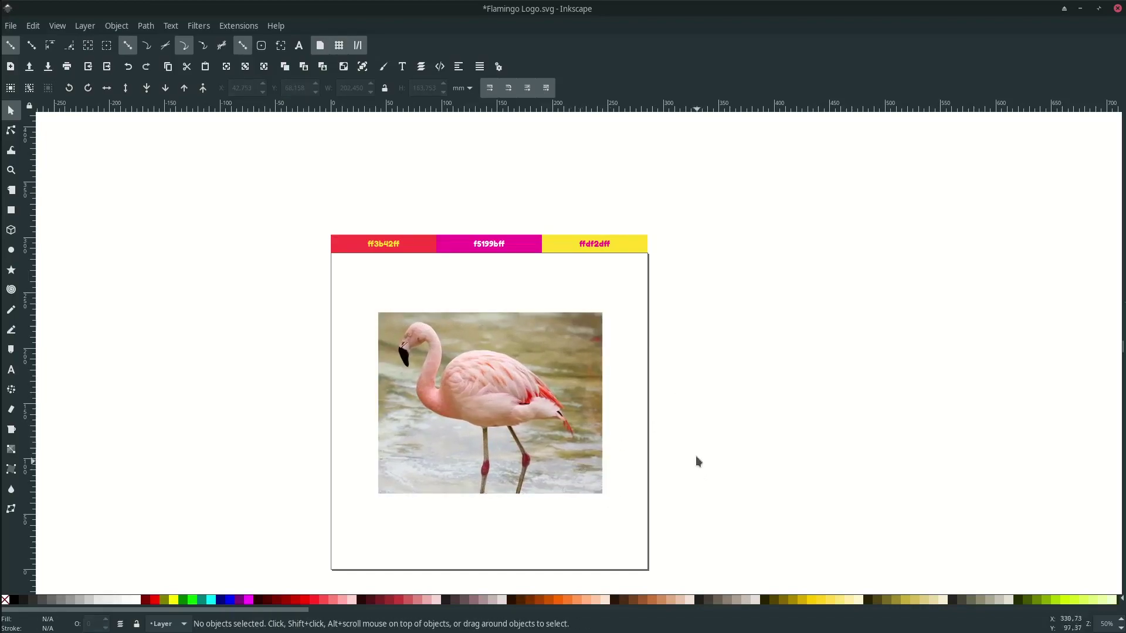
pyautogui.click(421, 66)
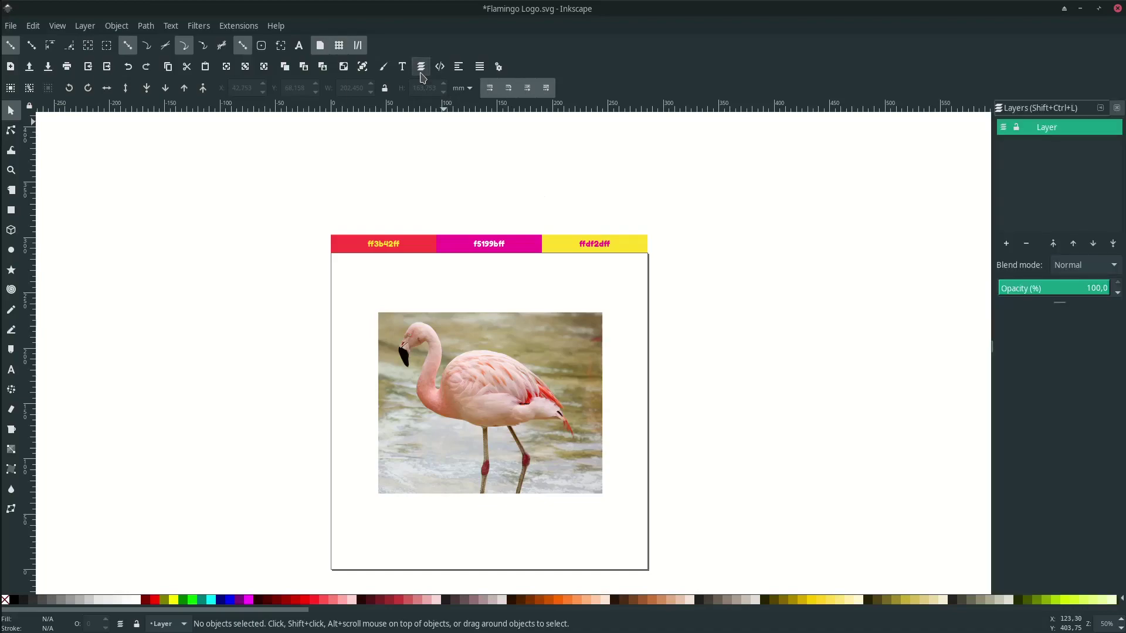
pyautogui.doubleClick(1054, 130)
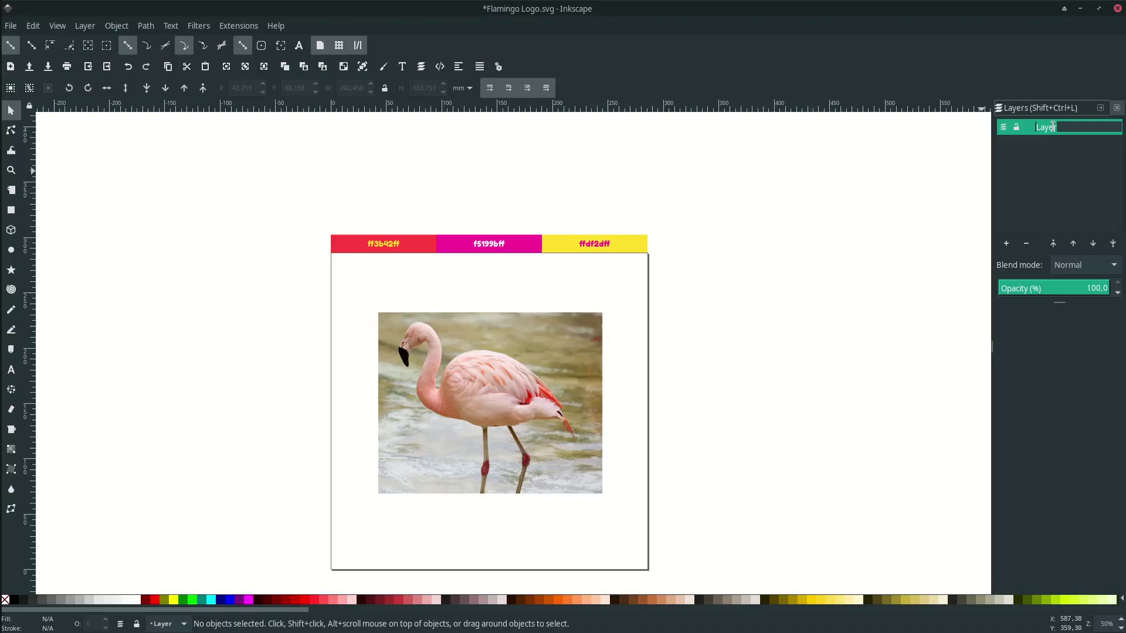
pyautogui.write('Image')
pyautogui.press('Return')
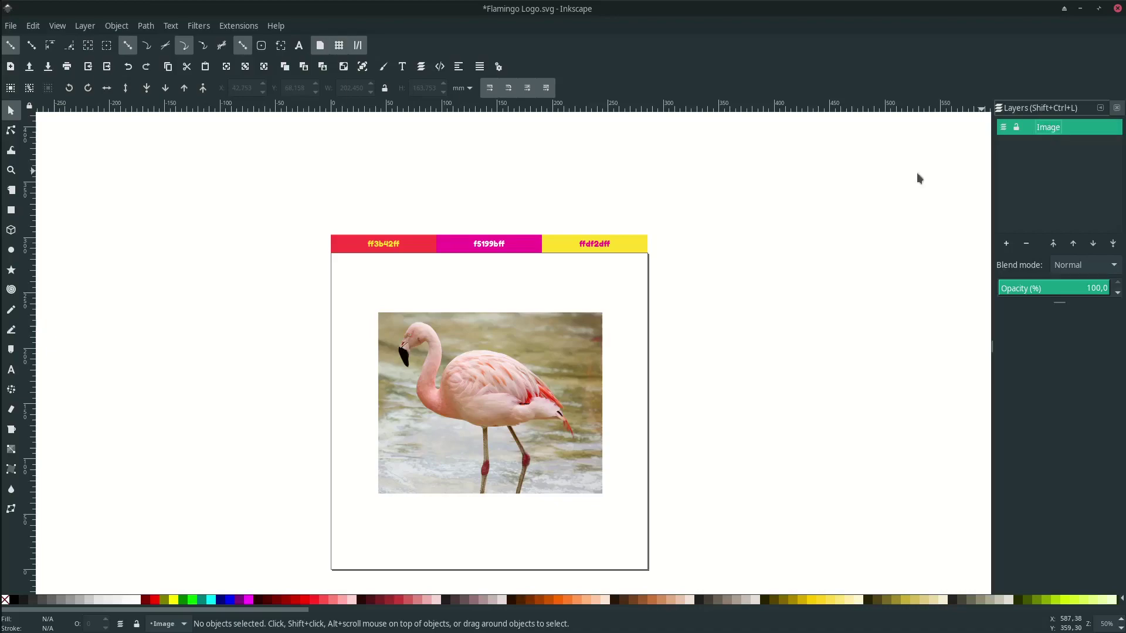
pyautogui.click(1017, 129)
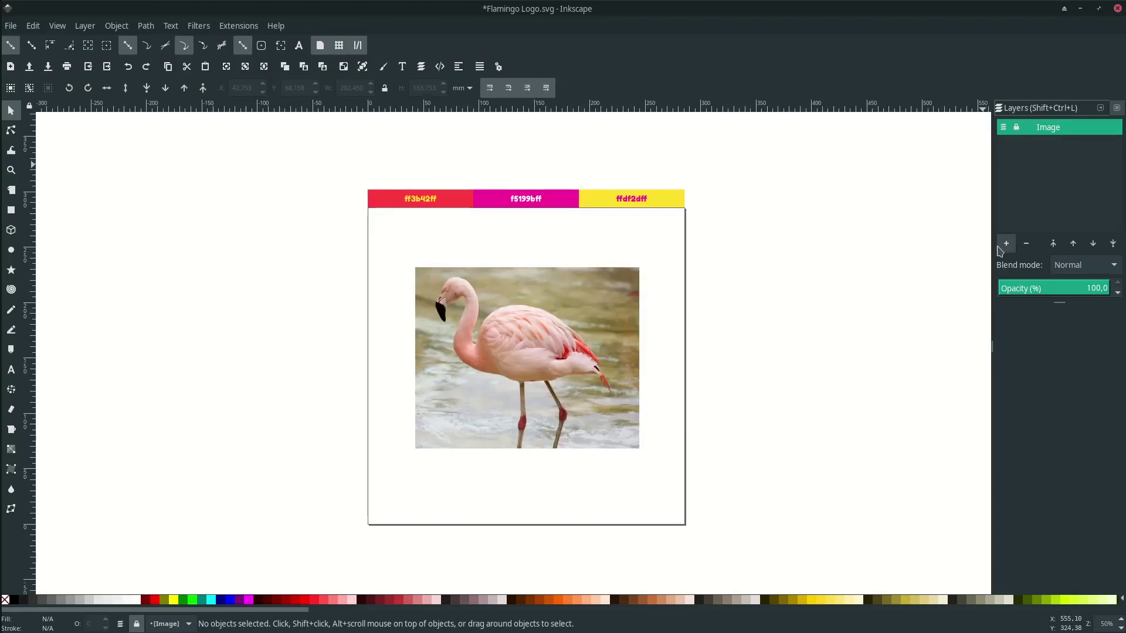
# Add a new layer named Logo above the current layer and save the document.
pyautogui.click(1007, 245)
pyautogui.write('Logo')
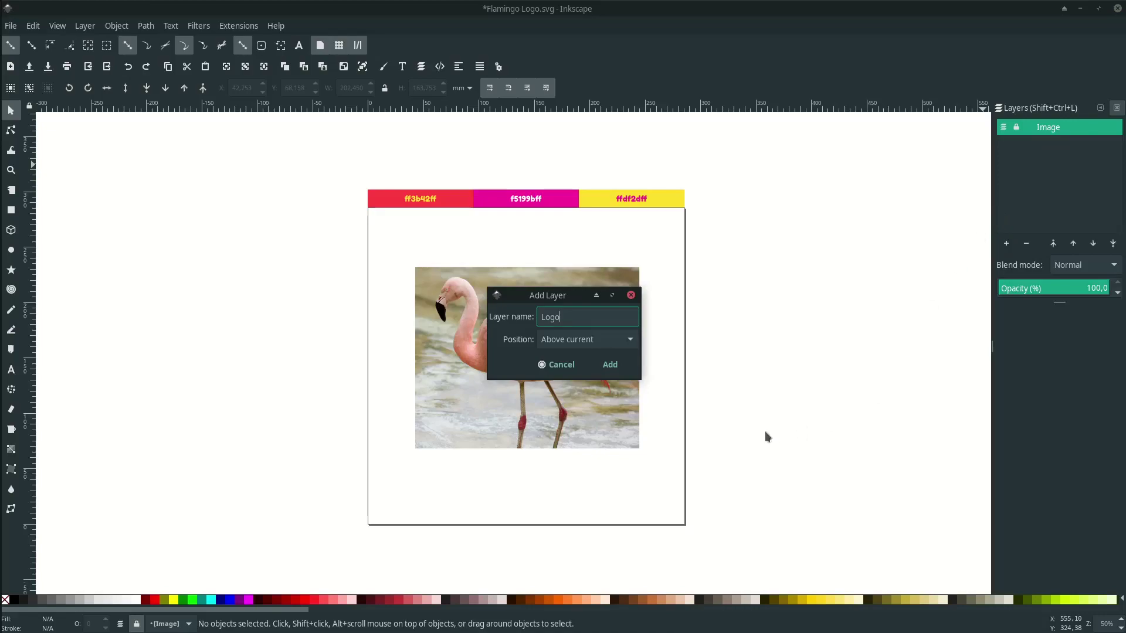
pyautogui.click(610, 365)
pyautogui.scroll(1, 591, 346)
pyautogui.hotkey('ctrl', 's')
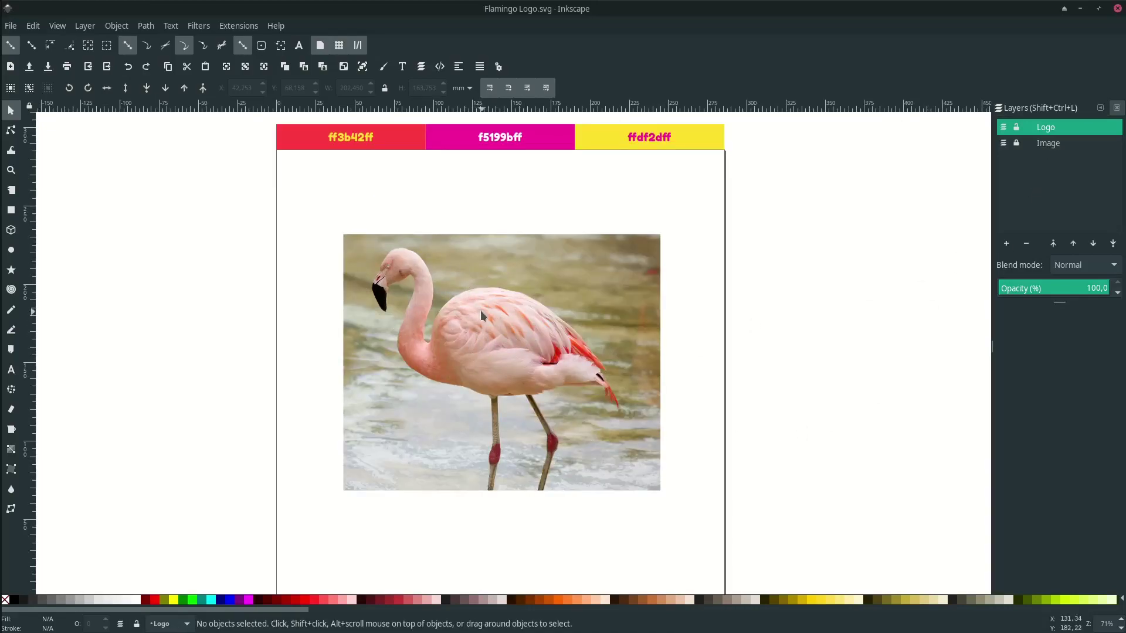
# Start a Bezier path where the flamingo's neck meets its wing and curve it up to the top of the back.
pyautogui.scroll(1, 463, 307)
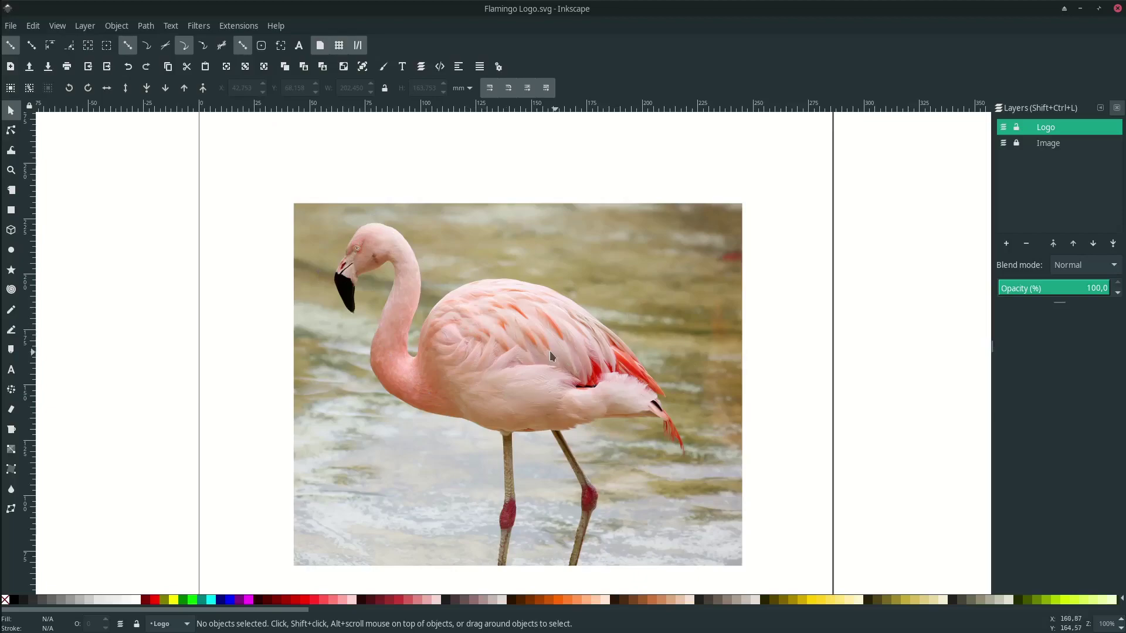
pyautogui.scroll(-1, 528, 412)
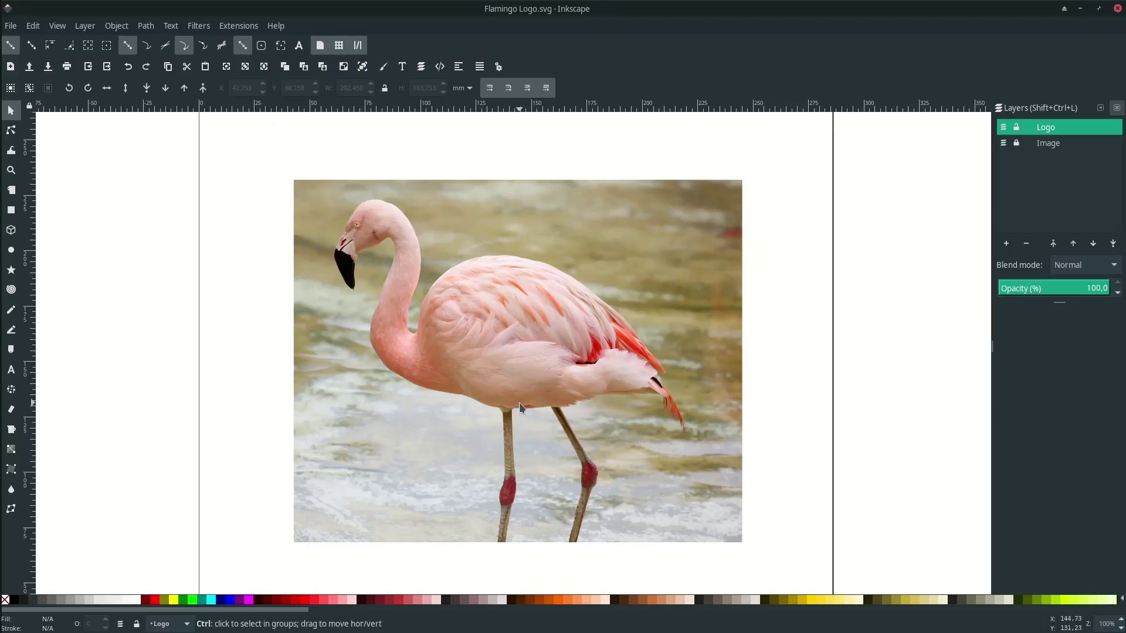
pyautogui.scroll(-1, 519, 402)
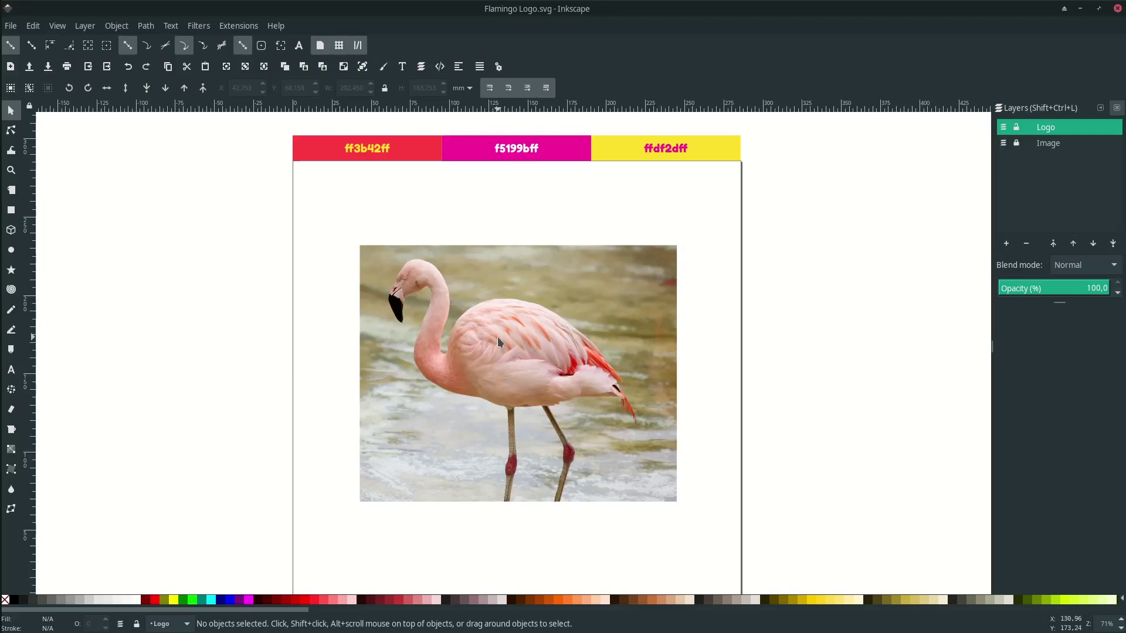
pyautogui.press('p')
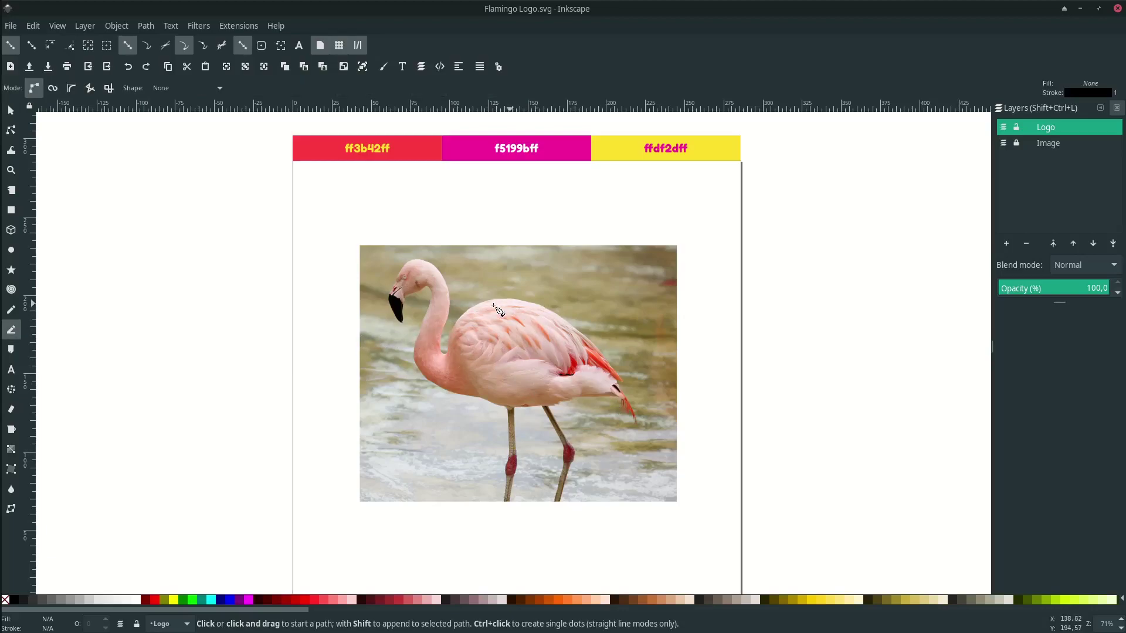
pyautogui.keyDown('ctrl'); pyautogui.scroll(-1, 427, 346); pyautogui.keyUp('ctrl')
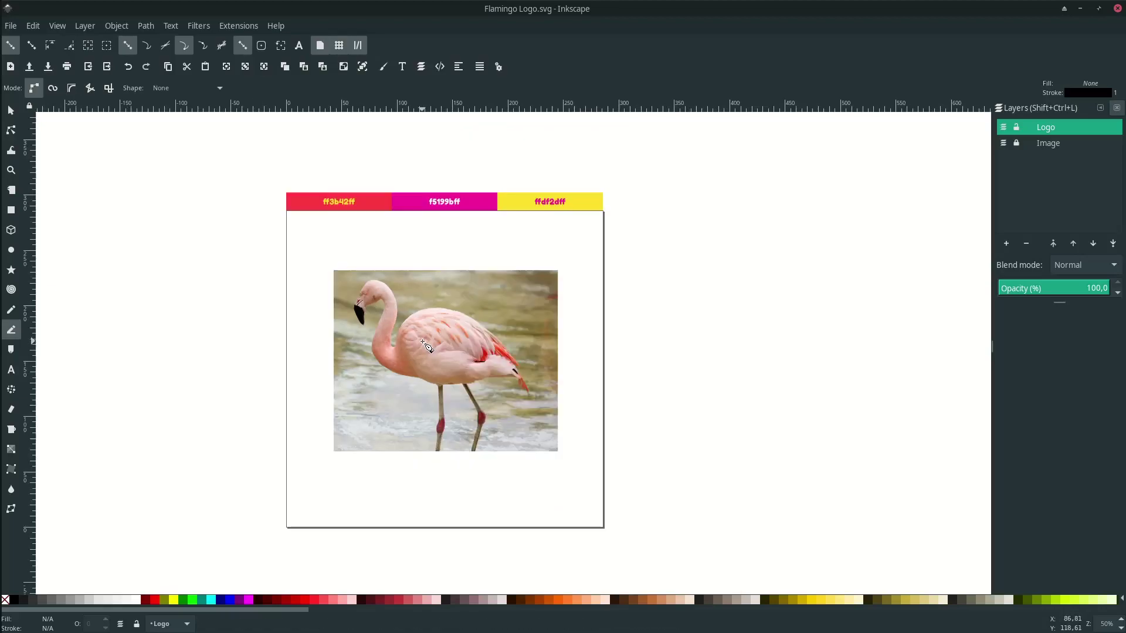
pyautogui.keyDown('ctrl'); pyautogui.scroll(5, 426, 346); pyautogui.keyUp('ctrl')
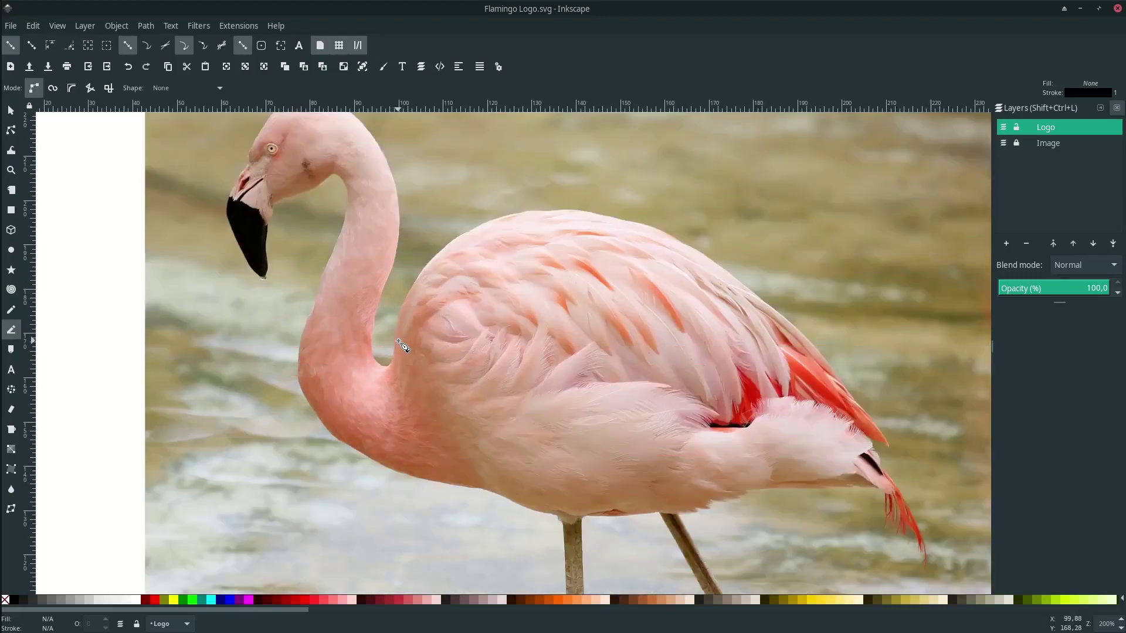
pyautogui.scroll(1, 398, 346)
pyautogui.hscroll(2, 400, 349)
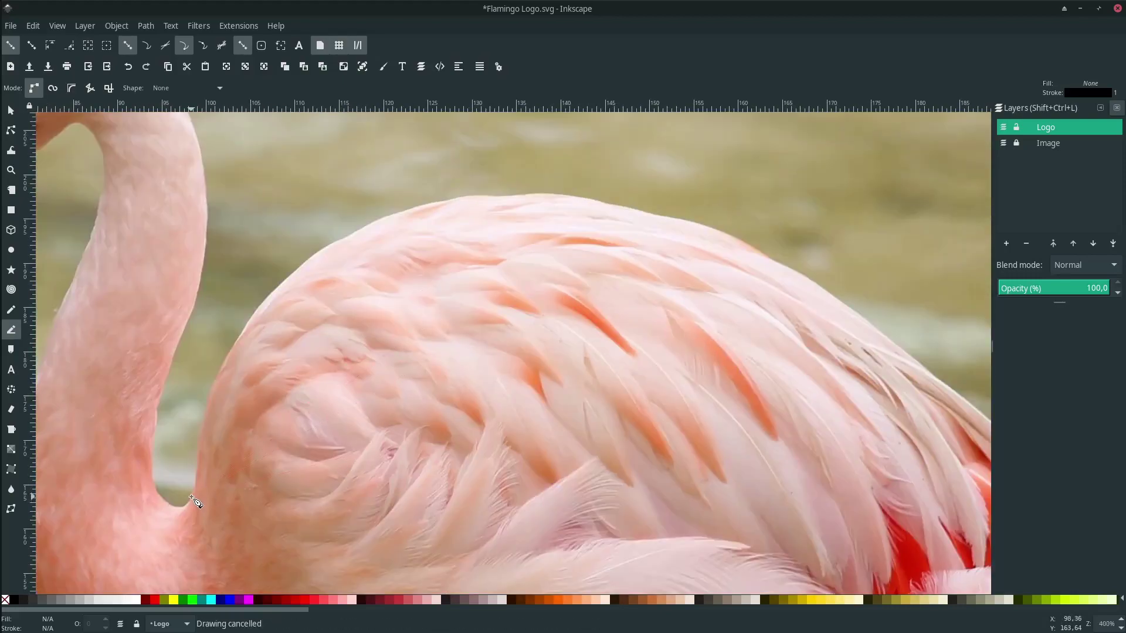
pyautogui.click(191, 497)
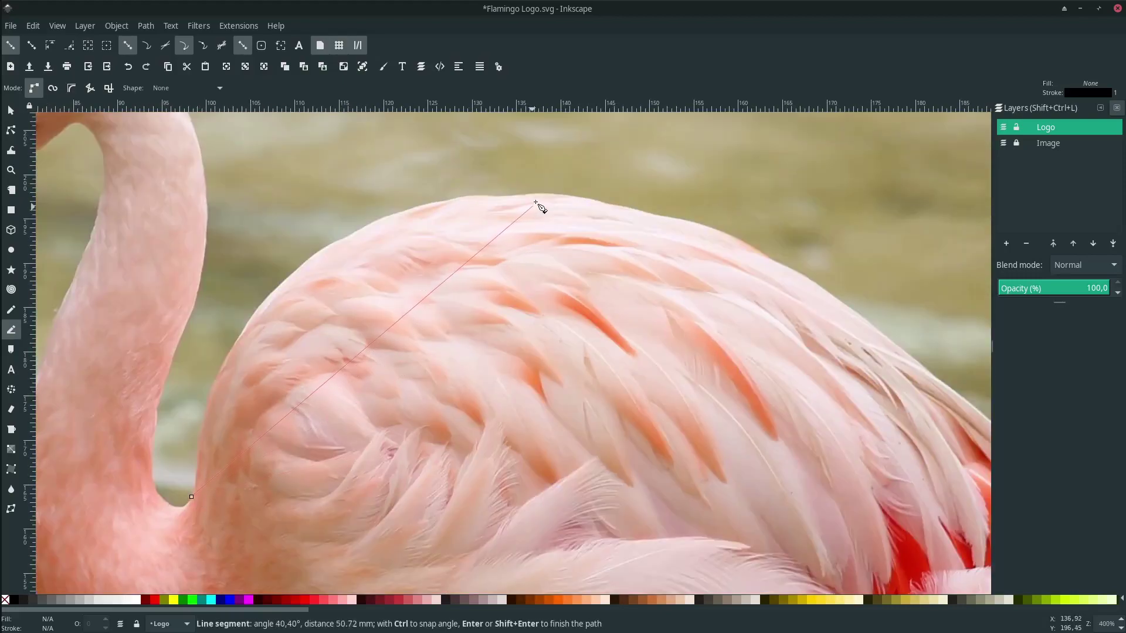
pyautogui.moveTo(531, 193); pyautogui.dragTo(862, 209)
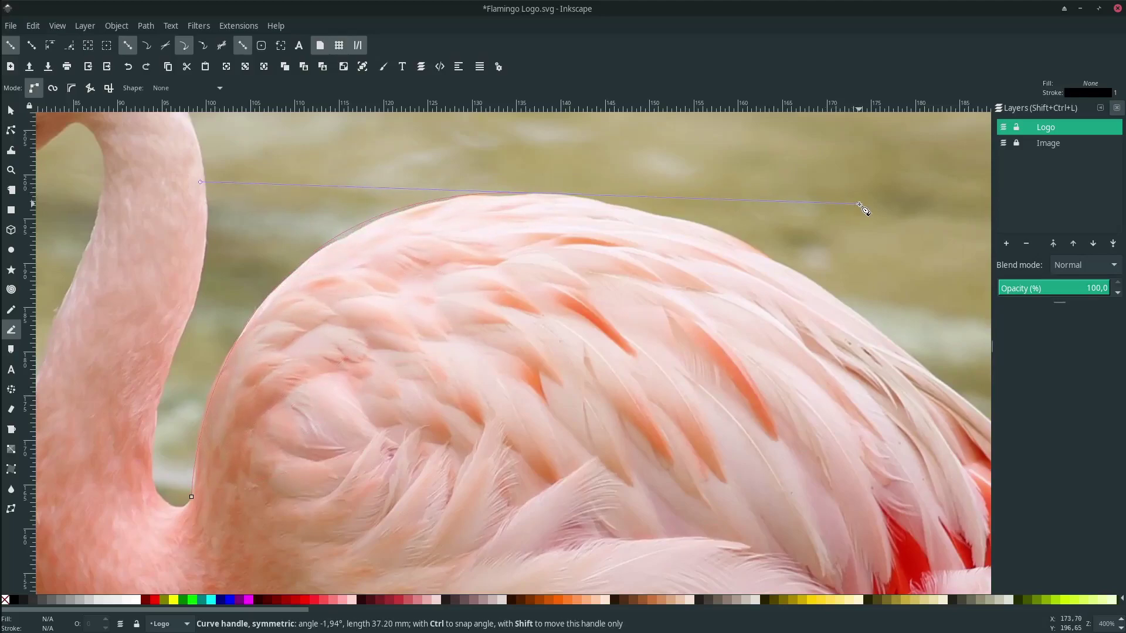
# Continue the wing path down to the tail tip and close it along the wing's lower edge at the neck base.
pyautogui.keyDown('ctrl'); pyautogui.scroll(-3, 854, 313); pyautogui.keyUp('ctrl')
pyautogui.keyDown('ctrl'); pyautogui.scroll(2, 730, 410); pyautogui.keyUp('ctrl')
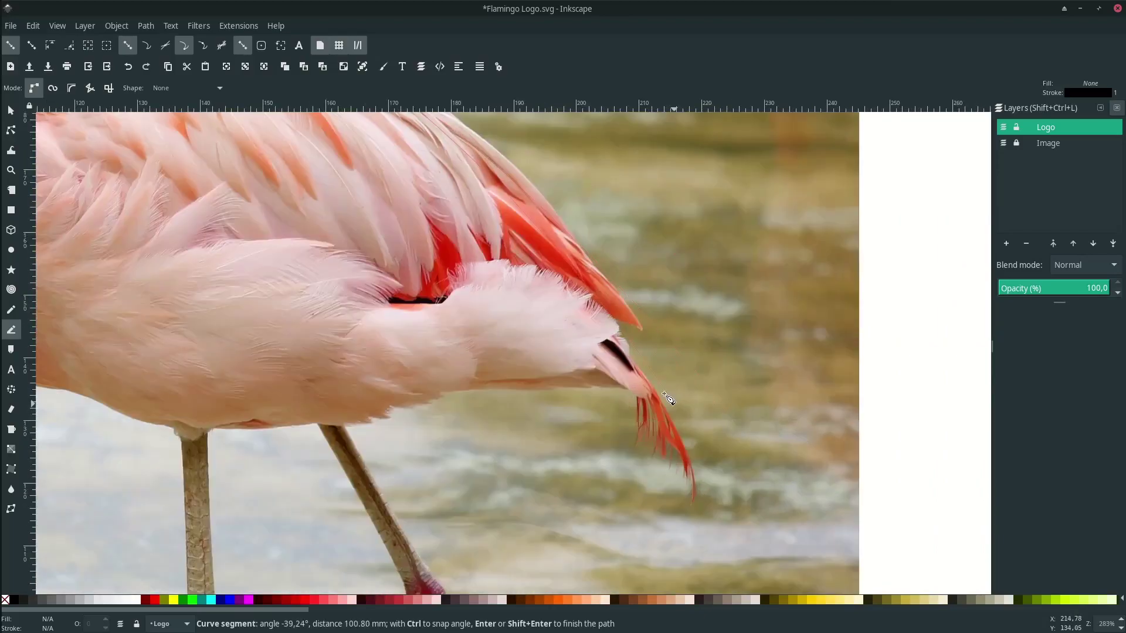
pyautogui.moveTo(655, 396); pyautogui.dragTo(528, 387)
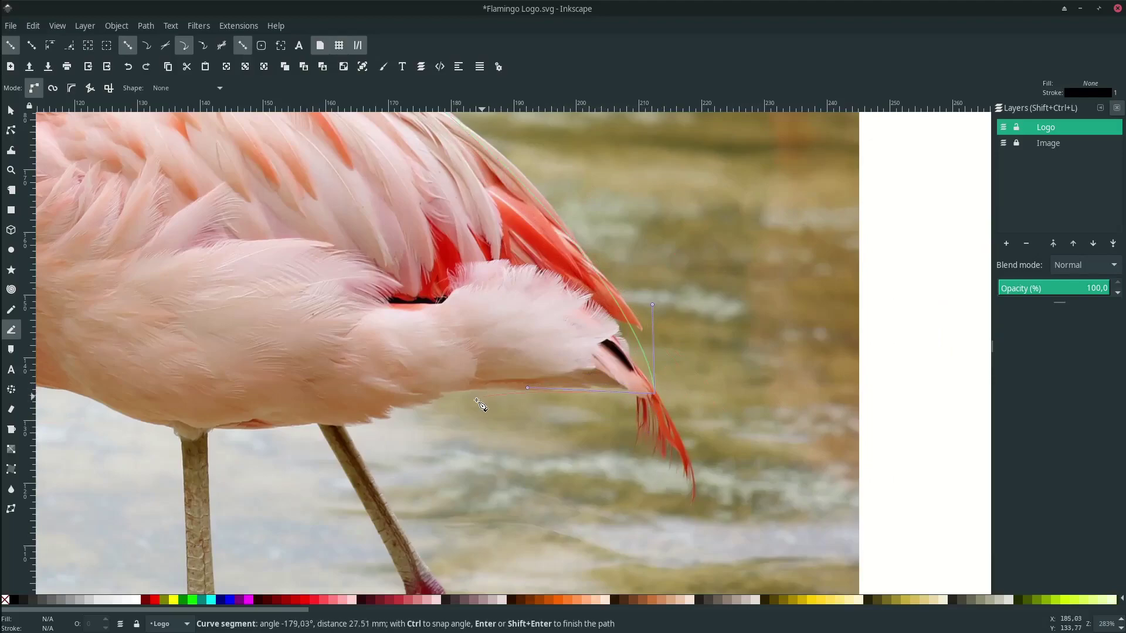
pyautogui.moveTo(435, 384); pyautogui.dragTo(559, 367)
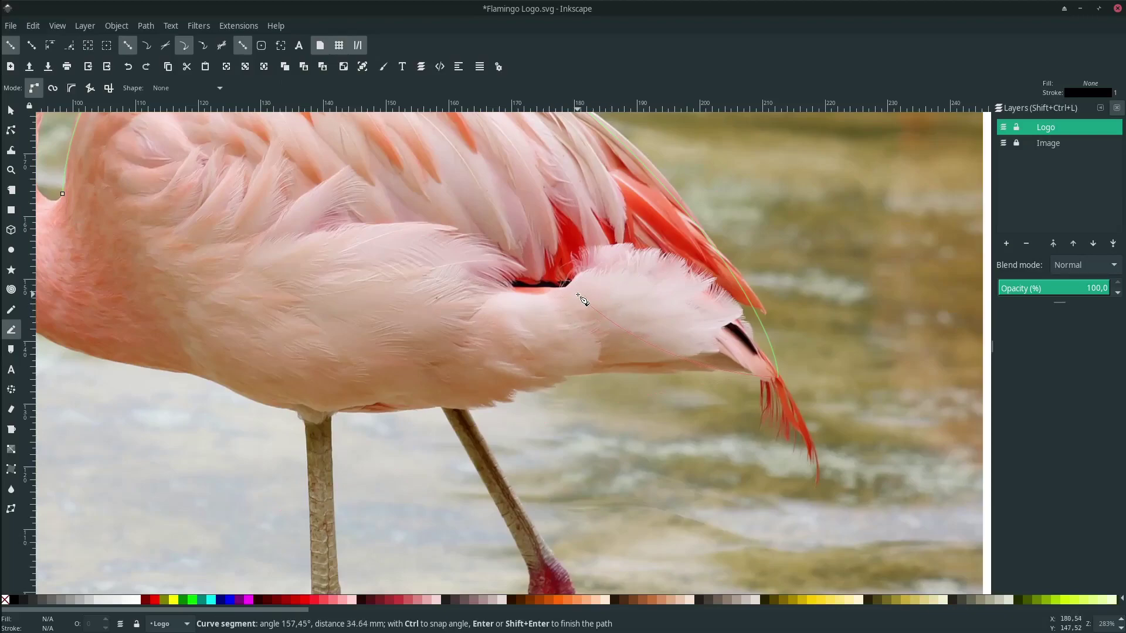
pyautogui.keyDown('ctrl'); pyautogui.scroll(-1, 582, 300); pyautogui.keyUp('ctrl')
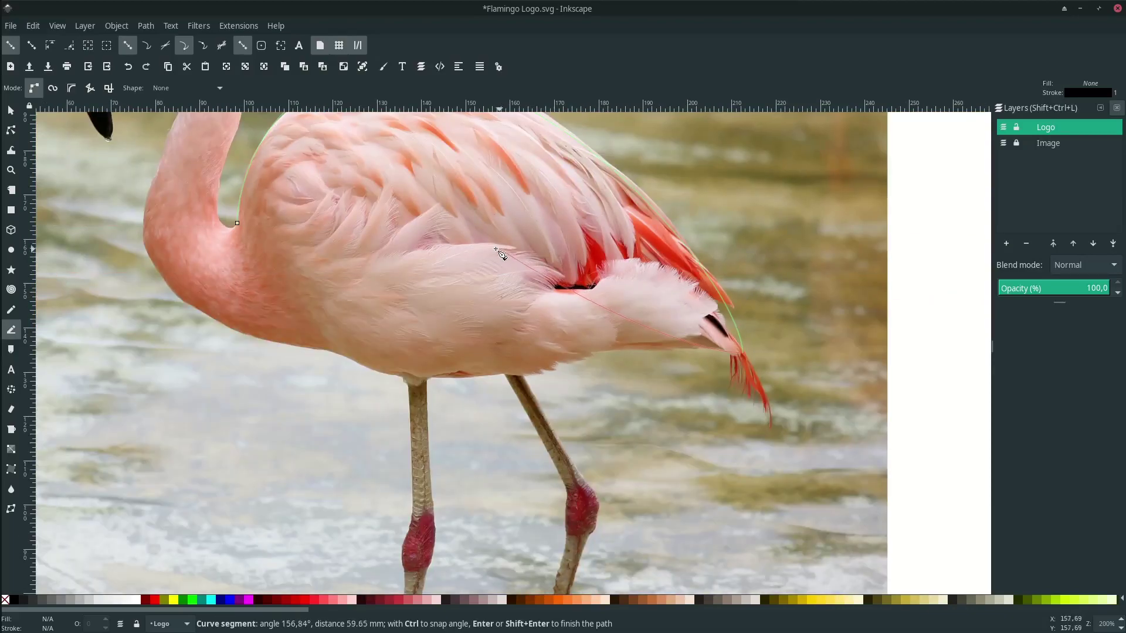
pyautogui.moveTo(405, 227); pyautogui.dragTo(216, 175)
pyautogui.scroll(-1, 313, 264)
pyautogui.press('n')
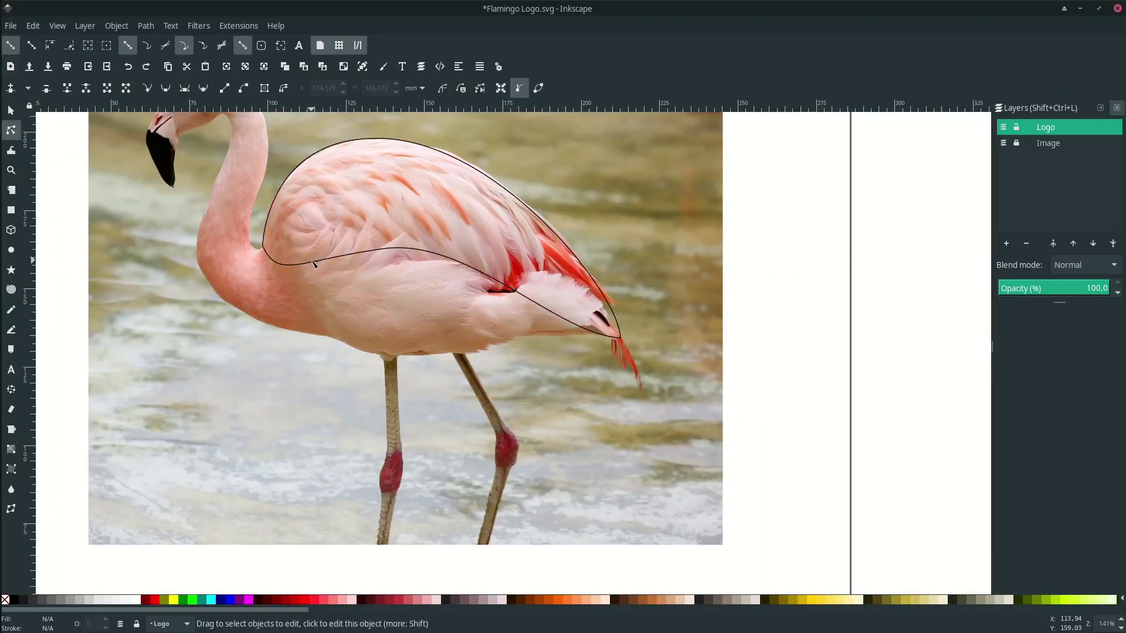
# Draw a closed curved path for the belly from below the wing's front, along the underside to the tail and back over the wing.
pyautogui.press('b')
pyautogui.scroll(1, 311, 287)
pyautogui.click(290, 260)
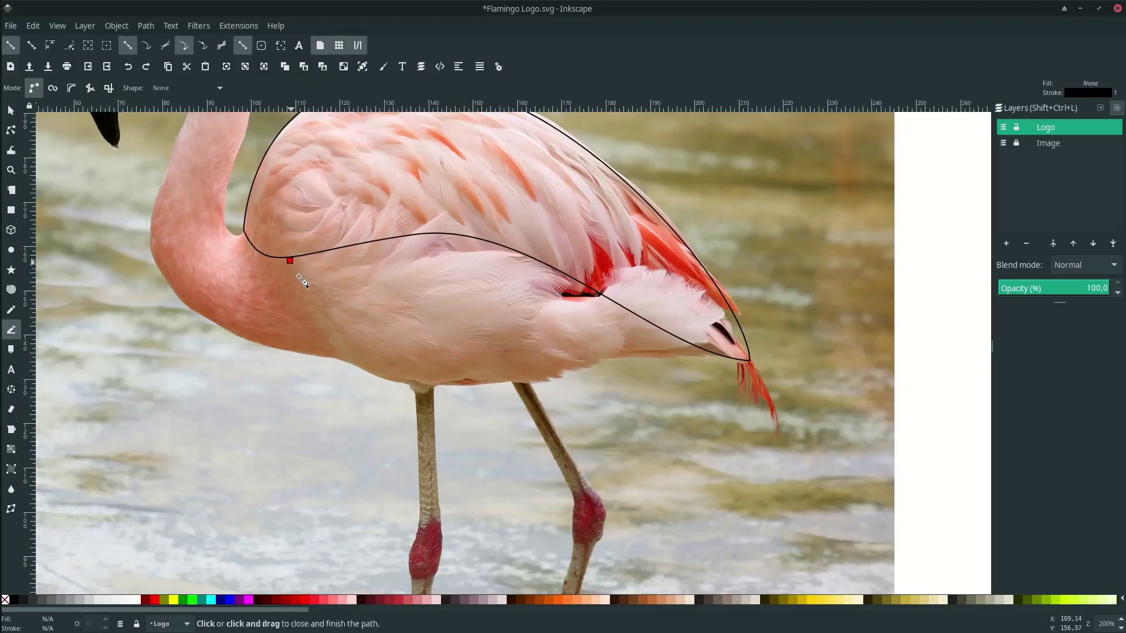
pyautogui.moveTo(444, 388); pyautogui.dragTo(582, 391)
pyautogui.moveTo(682, 313); pyautogui.dragTo(453, 167)
pyautogui.moveTo(289, 260); pyautogui.dragTo(272, 353)
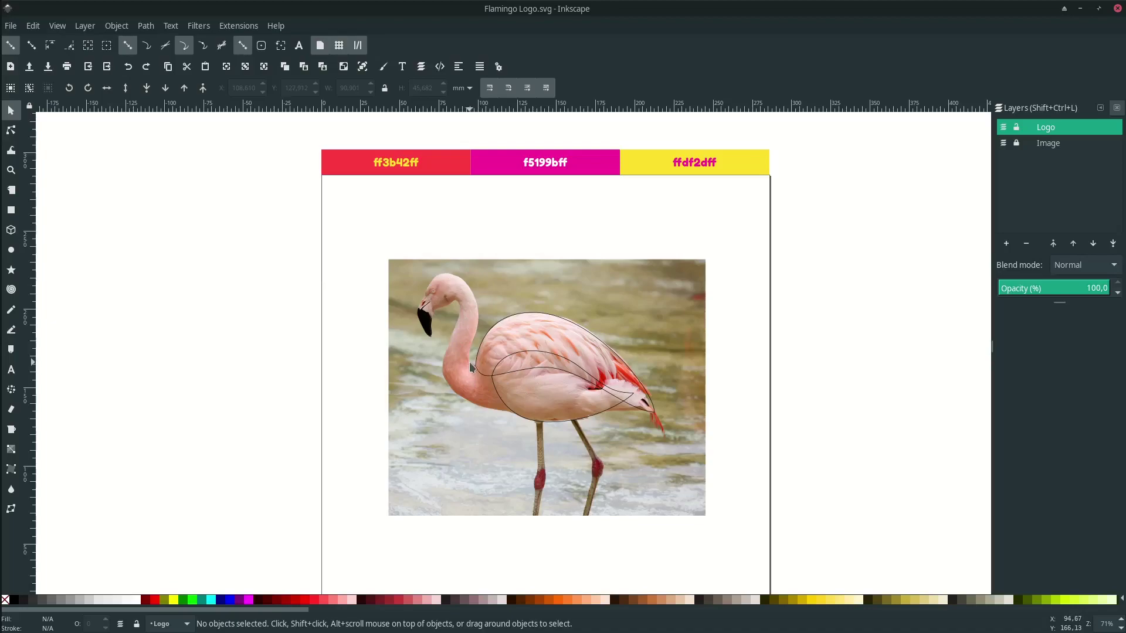
# Start a Bezier path at the wing's front corner and trace up the back of the flamingo's neck.
pyautogui.press('b')
pyautogui.keyDown('ctrl'); pyautogui.scroll(1, 475, 375); pyautogui.keyUp('ctrl')
pyautogui.keyDown('ctrl'); pyautogui.scroll(4, 480, 380); pyautogui.keyUp('ctrl')
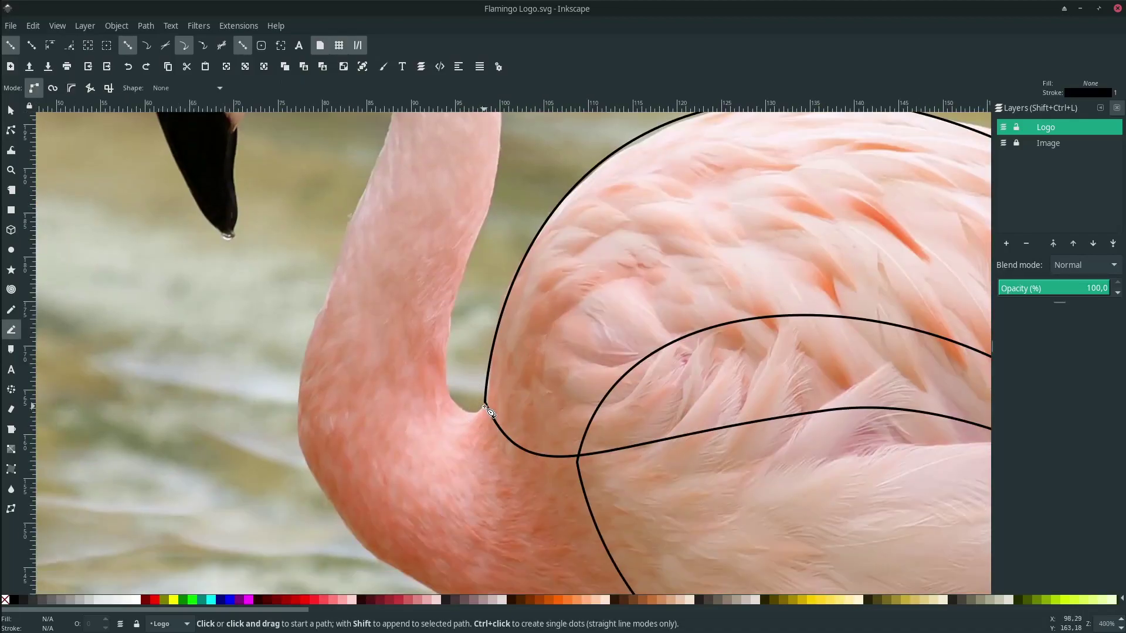
pyautogui.click(485, 403)
pyautogui.moveTo(448, 389); pyautogui.dragTo(501, 248)
pyautogui.scroll(6, 470, 334)
pyautogui.scroll(5, 497, 270)
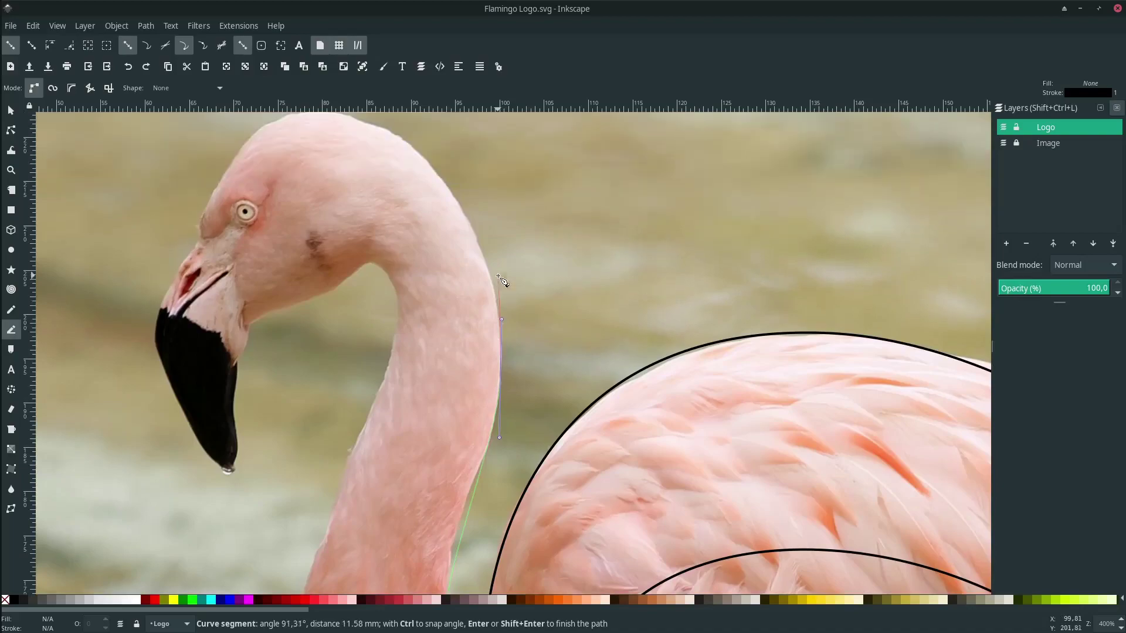
pyautogui.scroll(2, 497, 270)
# Continue the neck path over the head and along the base of the beak down to the chin.
pyautogui.moveTo(400, 255); pyautogui.dragTo(318, 211)
pyautogui.moveTo(236, 274); pyautogui.dragTo(270, 351)
pyautogui.hscroll(-2, 209, 334)
pyautogui.scroll(2, 220, 393)
pyautogui.press('BackSpace')
pyautogui.moveTo(343, 369); pyautogui.dragTo(371, 412)
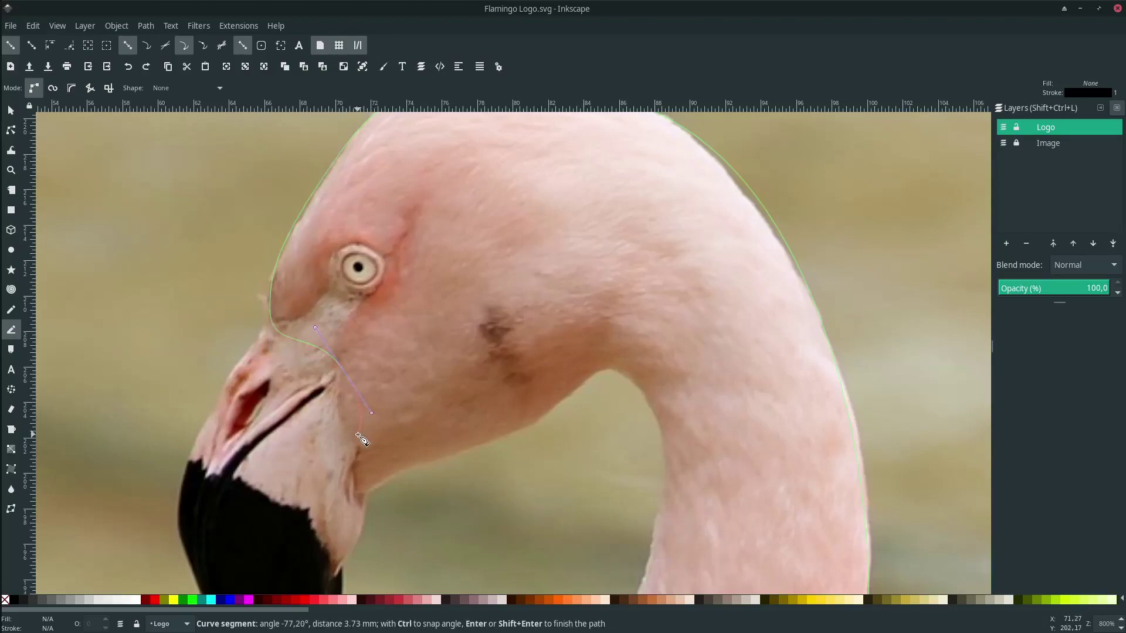
pyautogui.scroll(-1, 357, 455)
pyautogui.click(362, 475)
# Trace the neck path along the throat and down the front of the neck to the chest.
pyautogui.moveTo(481, 422); pyautogui.dragTo(537, 408)
pyautogui.scroll(-4, 645, 381)
pyautogui.scroll(2, 659, 390)
pyautogui.moveTo(657, 384); pyautogui.dragTo(625, 449)
pyautogui.scroll(-11, 598, 437)
pyautogui.moveTo(583, 387); pyautogui.dragTo(595, 455)
pyautogui.scroll(-5, 704, 481)
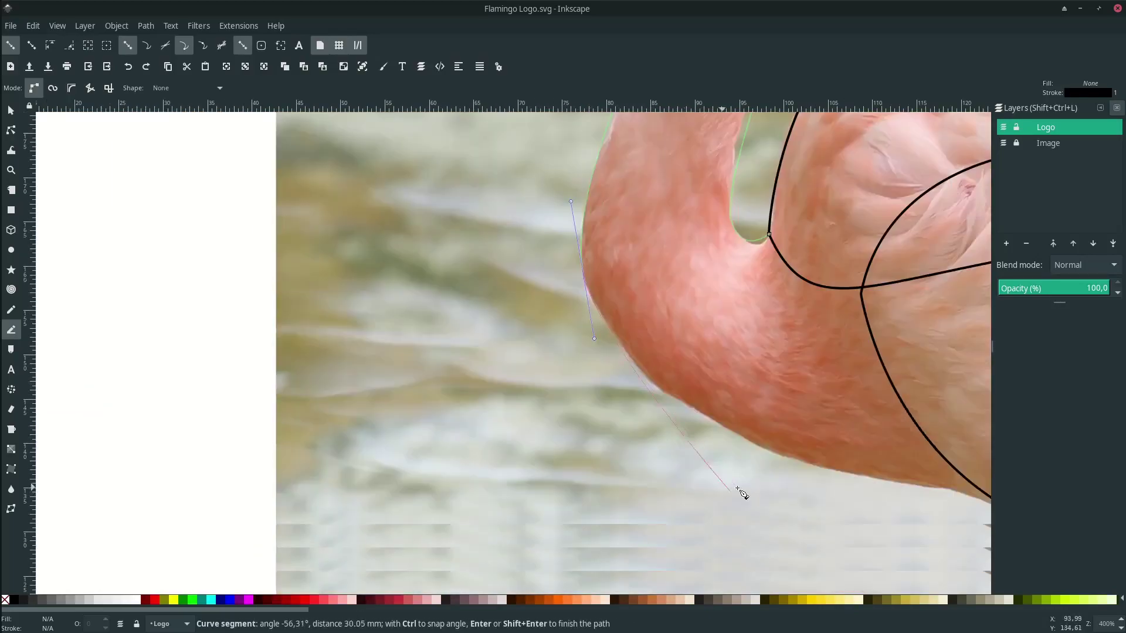
# Continue the path under the chest to the belly outline, close it along the body shapes at the neck base, and deselect it.
pyautogui.hscroll(2, 737, 486)
pyautogui.moveTo(745, 459); pyautogui.dragTo(876, 498)
pyautogui.click(932, 489)
pyautogui.scroll(2, 845, 419)
pyautogui.moveTo(742, 381); pyautogui.dragTo(651, 279)
pyautogui.scroll(6, 681, 304)
pyautogui.click(653, 279)
pyautogui.scroll(3, 614, 285)
pyautogui.moveTo(467, 243); pyautogui.dragTo(394, 92)
pyautogui.scroll(-5, 463, 270)
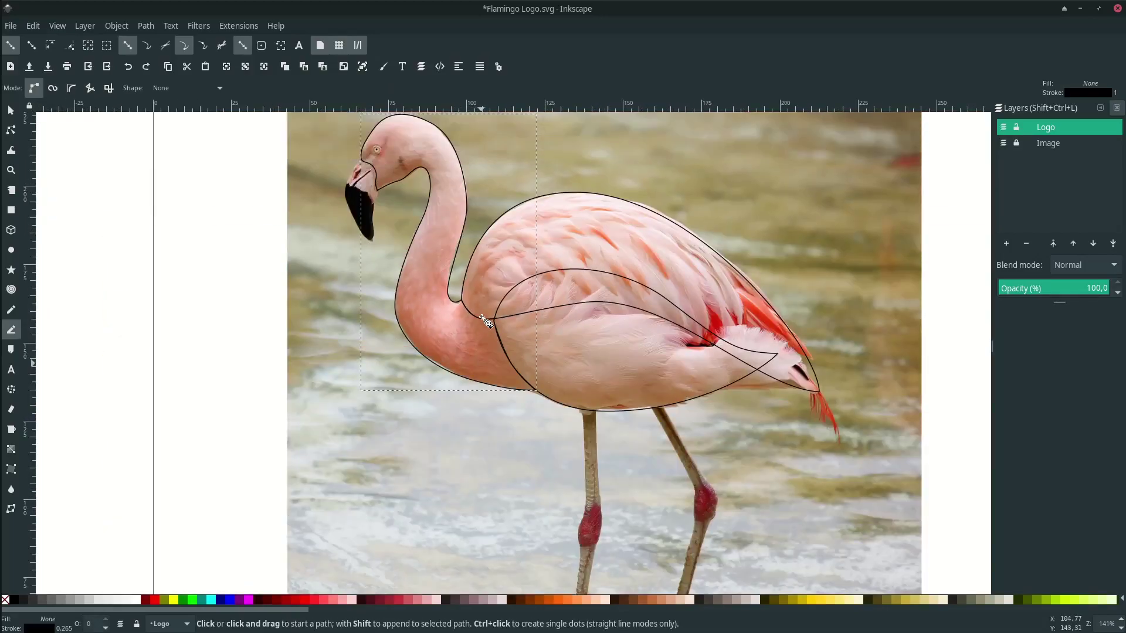
pyautogui.press('-')
pyautogui.press('s')
pyautogui.press('Escape')
# Start a Bezier path at the top of the beak and trace its outer edge to the tip and back up the inner edge.
pyautogui.scroll(6, 413, 233)
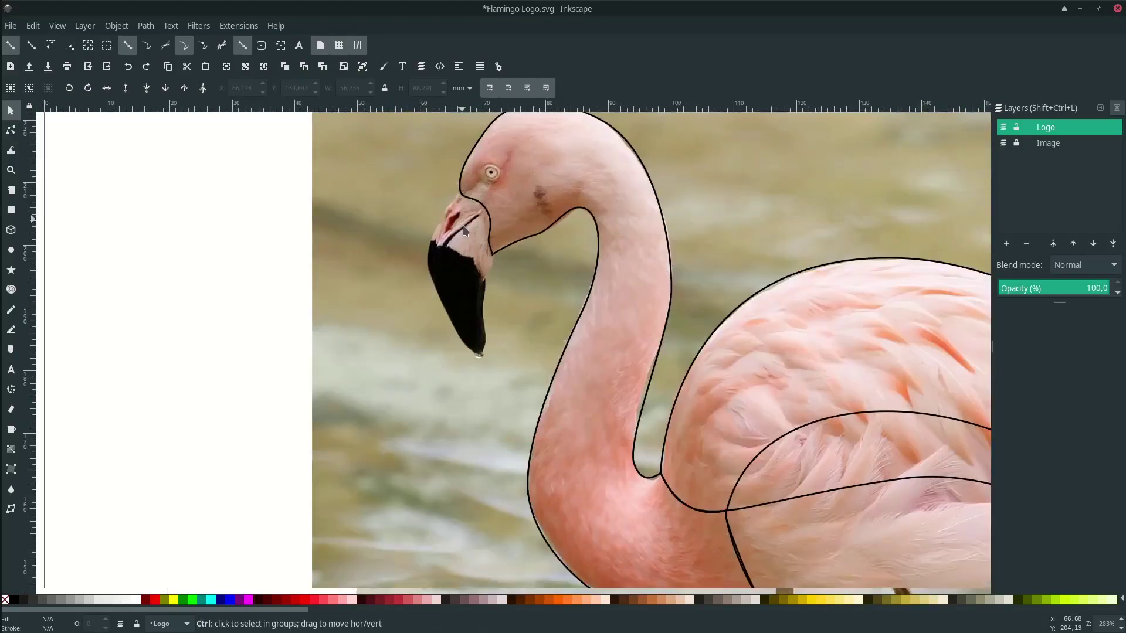
pyautogui.scroll(3, 464, 237)
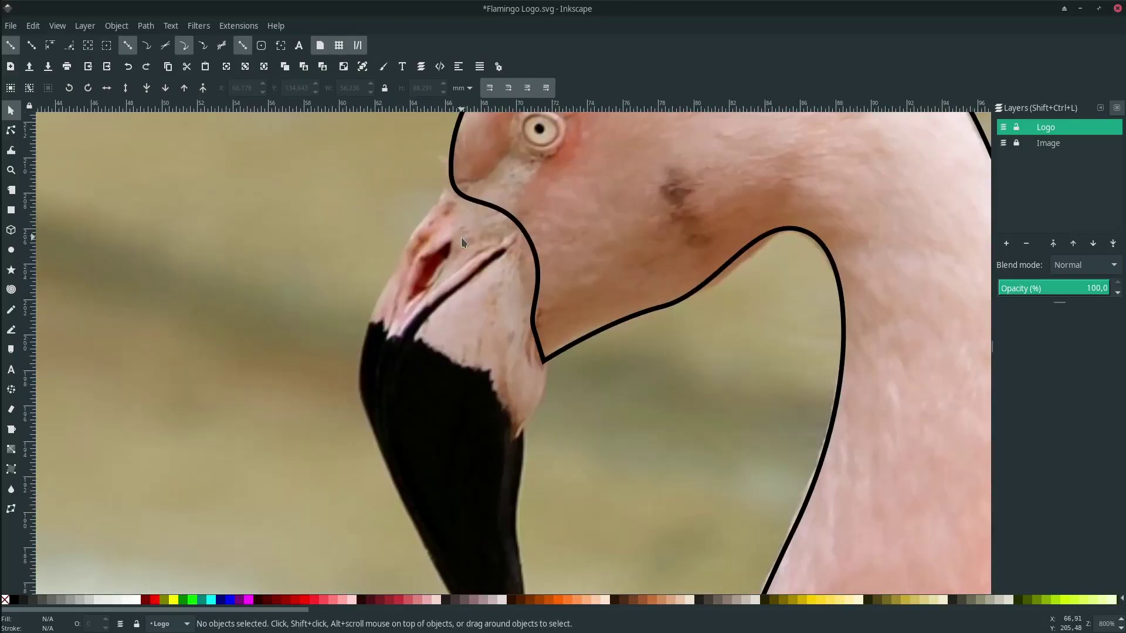
pyautogui.press('b')
pyautogui.click(453, 186)
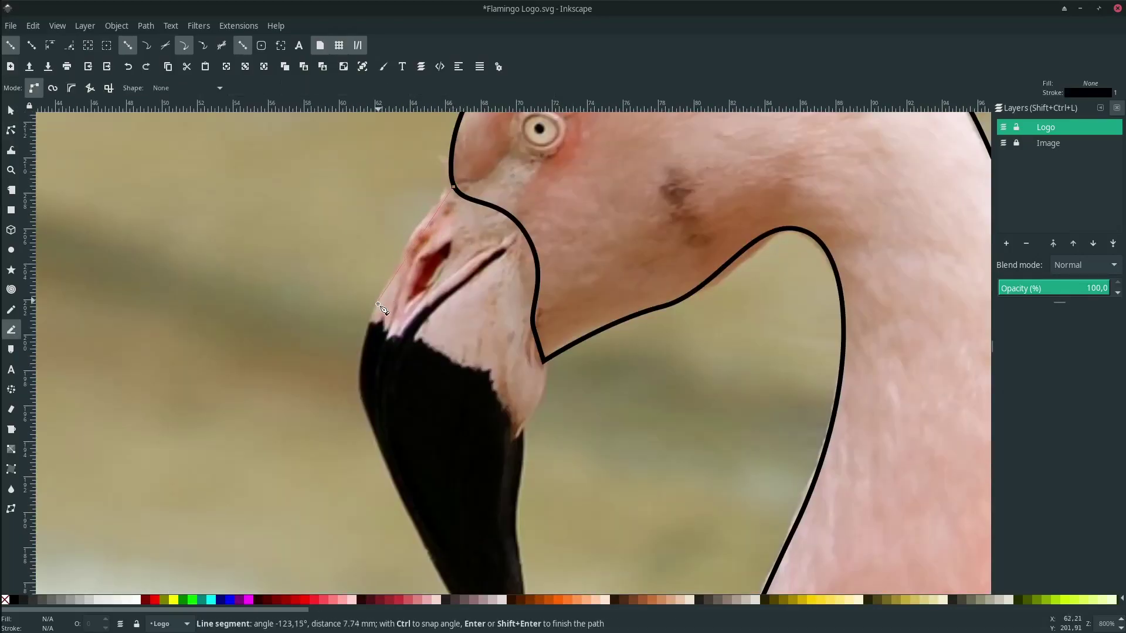
pyautogui.moveTo(366, 335); pyautogui.dragTo(356, 391)
pyautogui.scroll(-7, 372, 410)
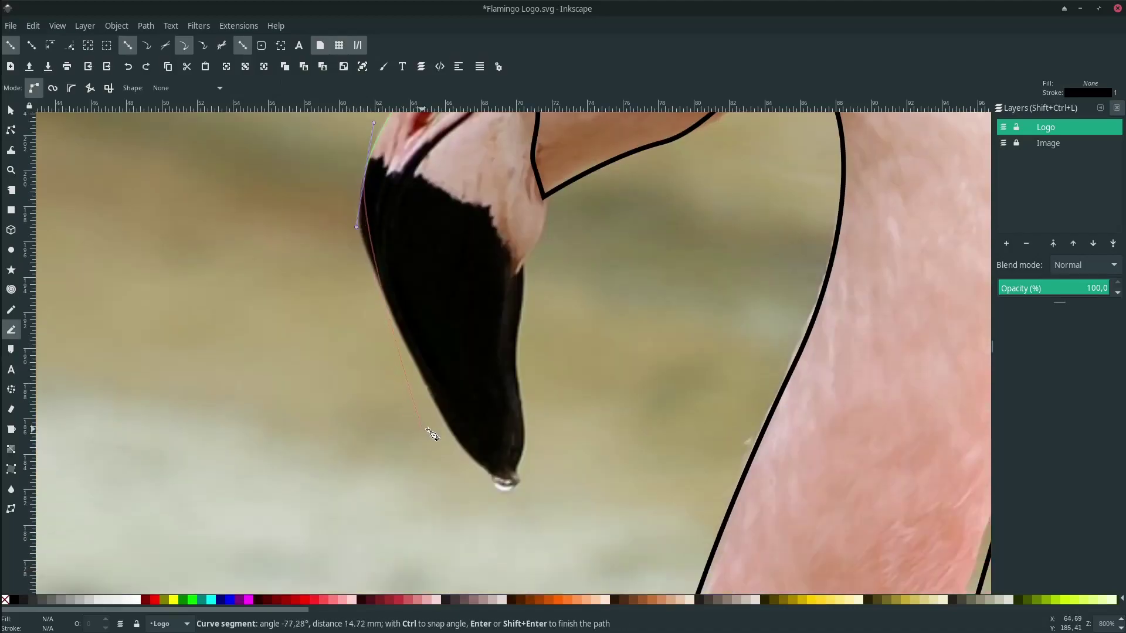
pyautogui.moveTo(505, 478); pyautogui.dragTo(526, 428)
pyautogui.moveTo(520, 281); pyautogui.dragTo(540, 238)
# Close the beak path by following the head outline from the chin back to the beak's top.
pyautogui.scroll(10, 540, 193)
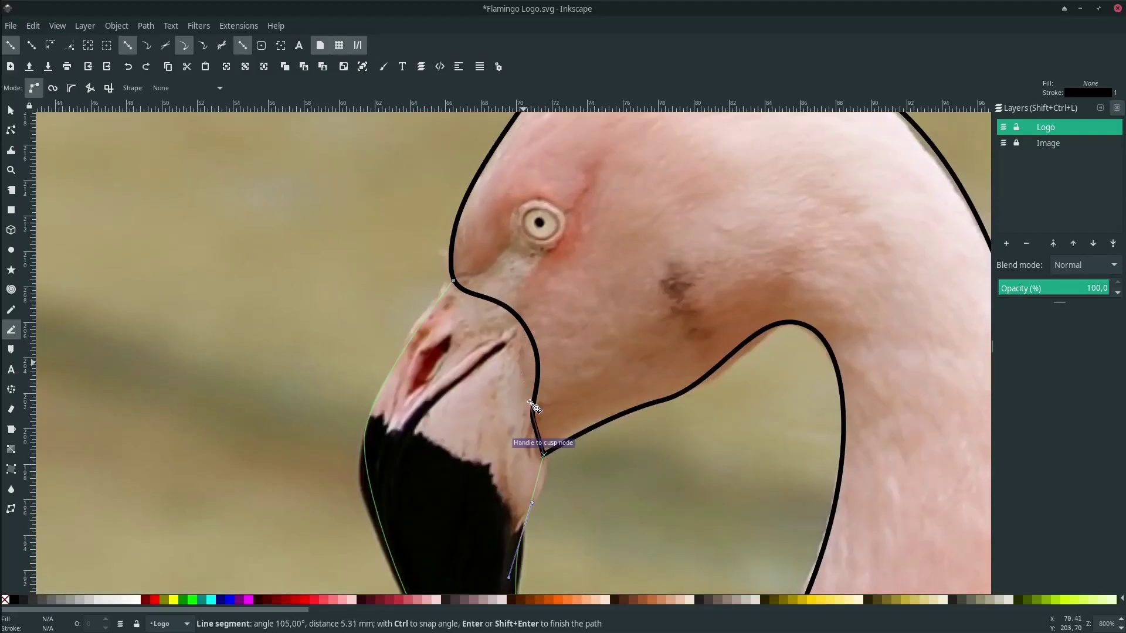
pyautogui.scroll(2, 533, 402)
pyautogui.scroll(2, 540, 410)
pyautogui.moveTo(540, 334); pyautogui.dragTo(520, 283)
pyautogui.moveTo(459, 245); pyautogui.dragTo(421, 227)
pyautogui.click(377, 205)
pyautogui.scroll(-5, 403, 238)
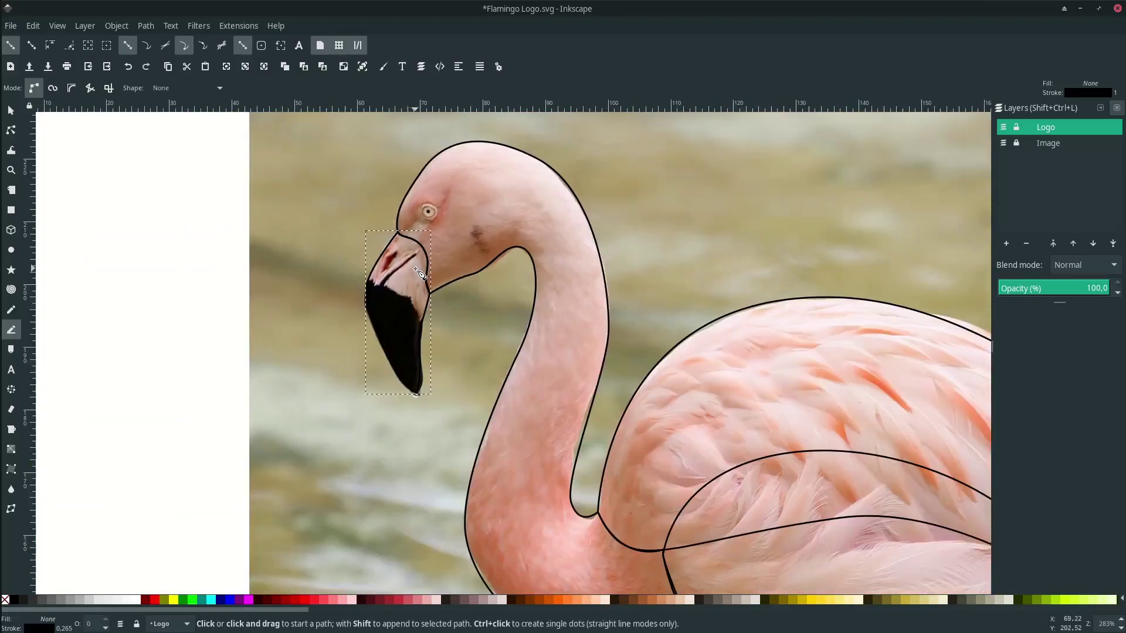
pyautogui.scroll(-4, 417, 272)
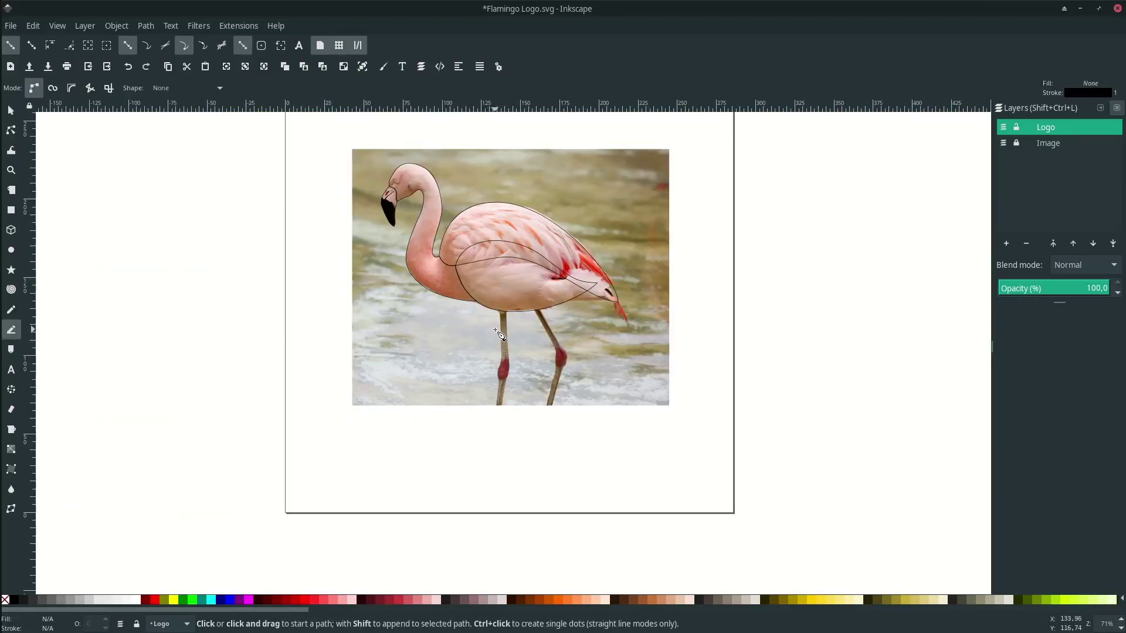
# Draw the front leg as a closed Bezier path tapering about 75 mm down from the belly to a point below the photo.
pyautogui.scroll(8, 497, 325)
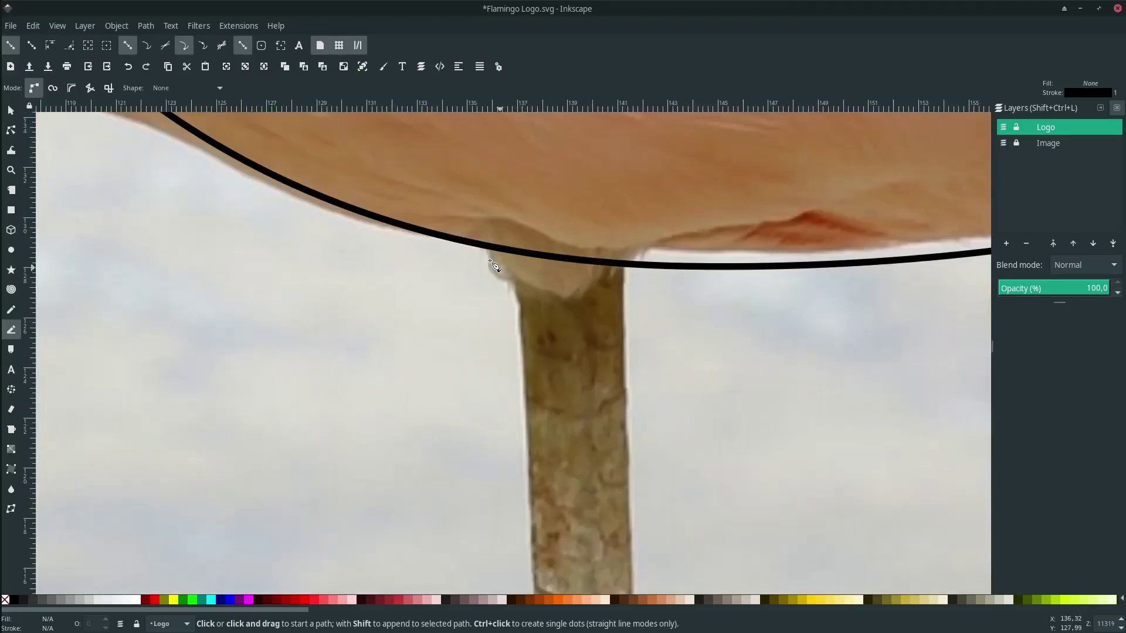
pyautogui.click(474, 244)
pyautogui.moveTo(614, 265); pyautogui.dragTo(675, 311)
pyautogui.scroll(-4, 635, 444)
pyautogui.scroll(-15, 631, 440)
pyautogui.moveTo(596, 483); pyautogui.dragTo(622, 330)
pyautogui.scroll(3, 621, 270)
pyautogui.scroll(6, 617, 263)
pyautogui.scroll(2, 616, 249)
pyautogui.moveTo(604, 235); pyautogui.dragTo(590, 206)
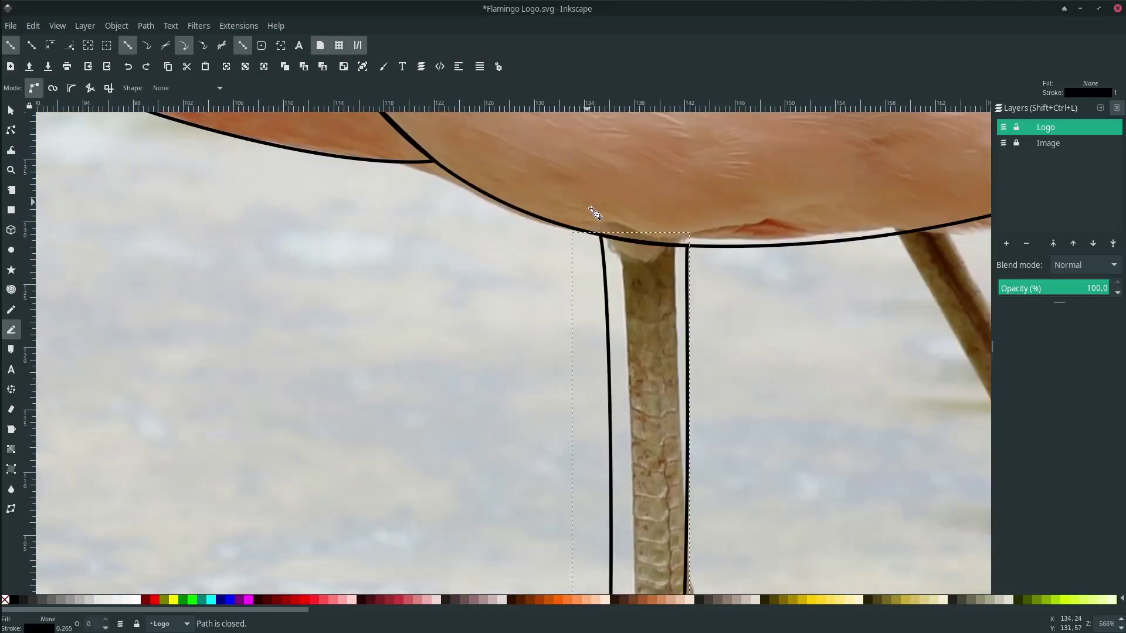
# Save the drawing and hide the Image layer.
pyautogui.scroll(-7, 623, 342)
pyautogui.scroll(-4, 638, 388)
pyautogui.press('s')
pyautogui.hotkey('ctrl', 's')
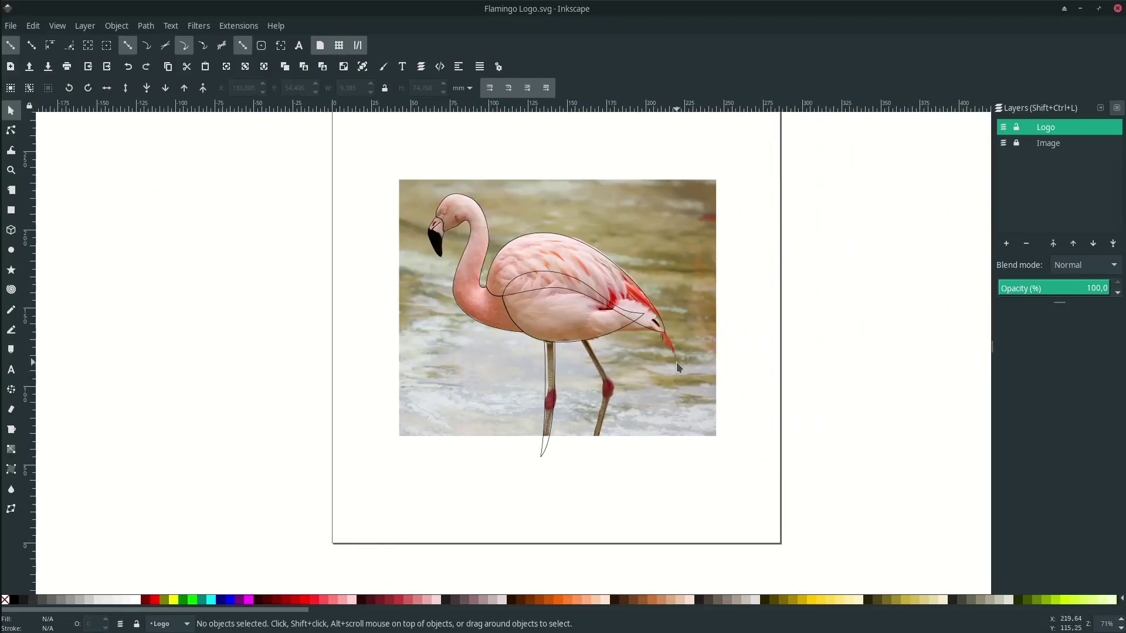
pyautogui.click(1004, 144)
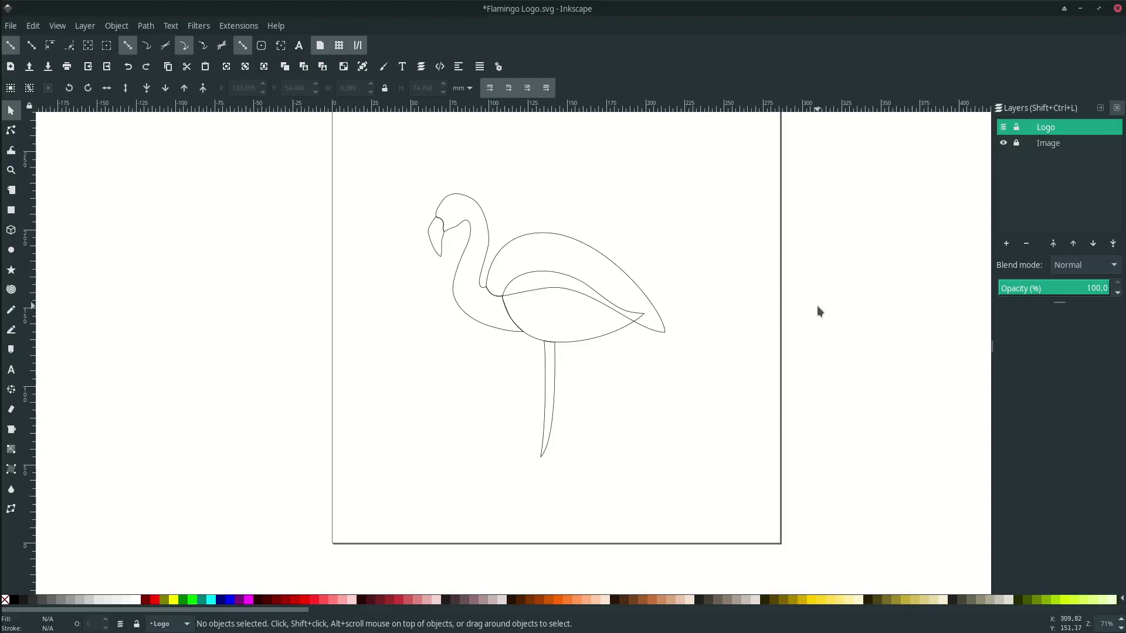
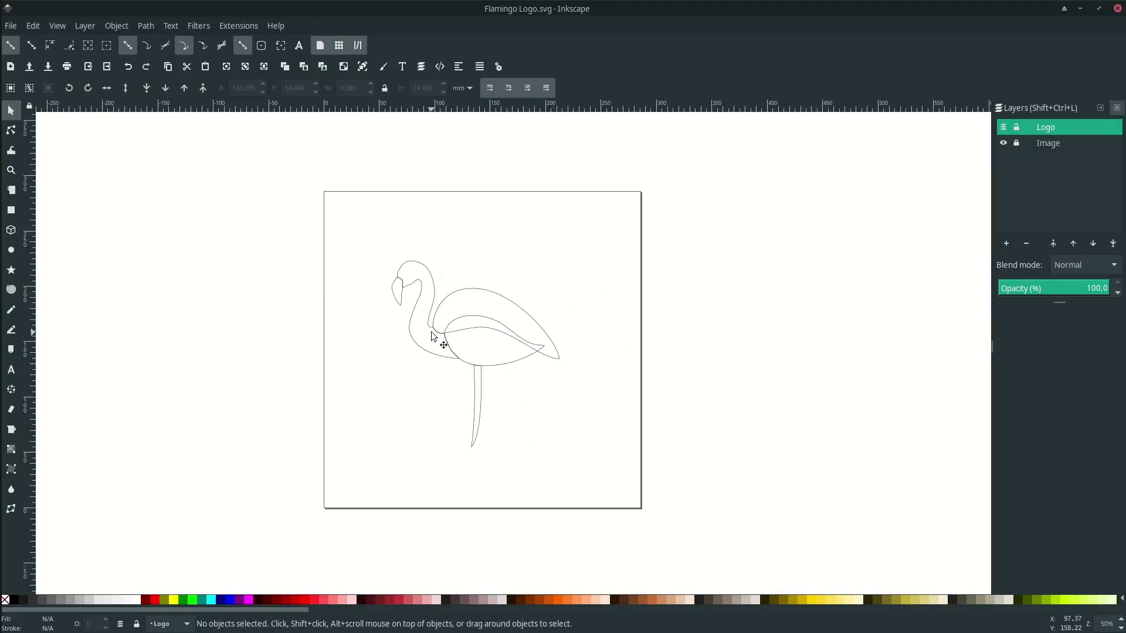
# Delete the node midway along the beak's outer edge so that edge becomes a single curve.
pyautogui.keyDown('ctrl'); pyautogui.scroll(1, 465, 314); pyautogui.keyUp('ctrl')
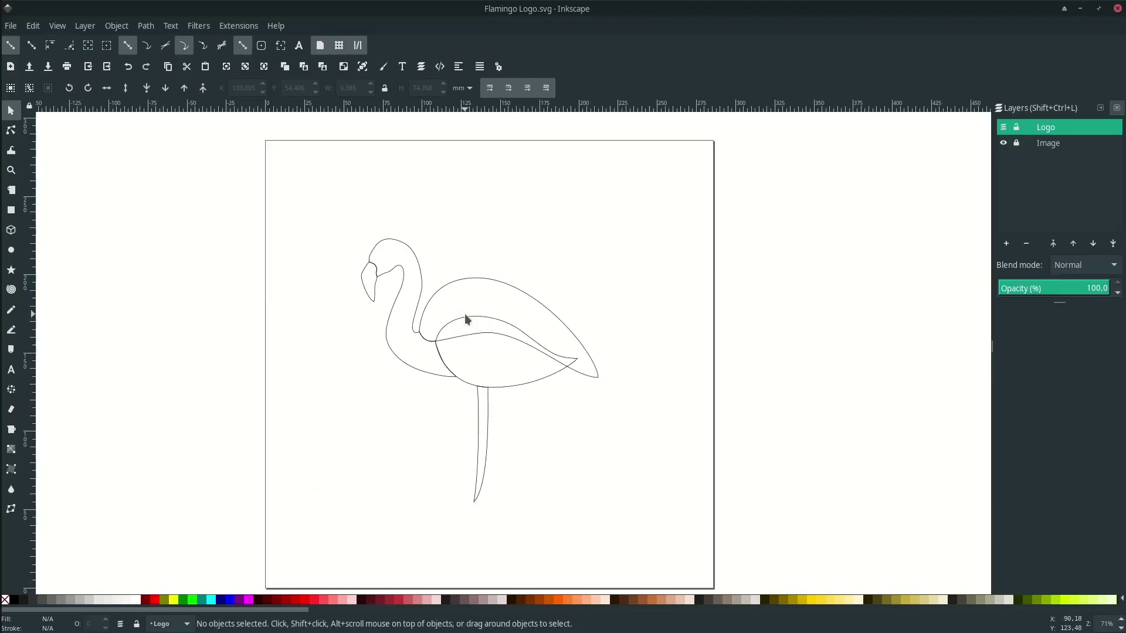
pyautogui.keyDown('ctrl'); pyautogui.scroll(1, 394, 271); pyautogui.keyUp('ctrl')
pyautogui.keyDown('ctrl'); pyautogui.scroll(4, 394, 271); pyautogui.keyUp('ctrl')
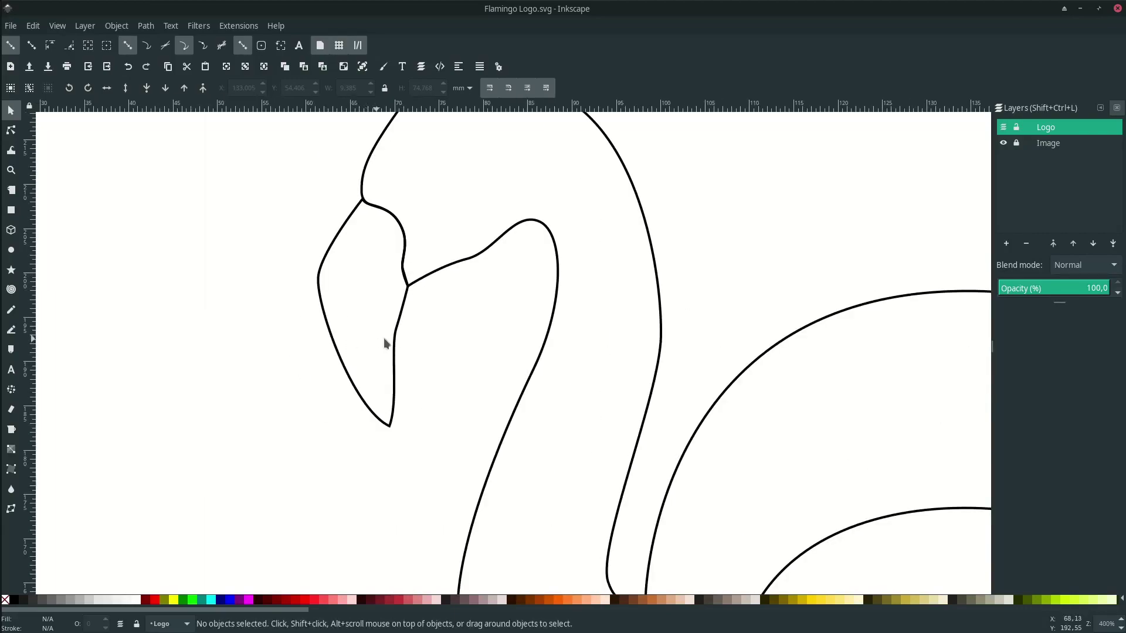
pyautogui.click(399, 341)
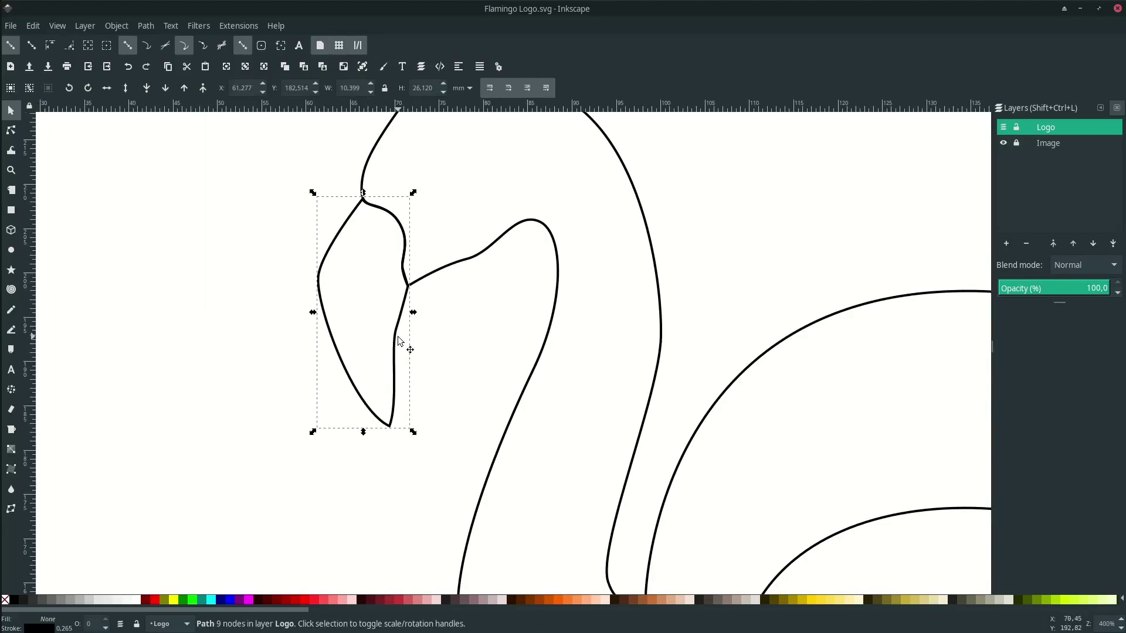
pyautogui.press('n')
pyautogui.moveTo(398, 347); pyautogui.dragTo(379, 376)
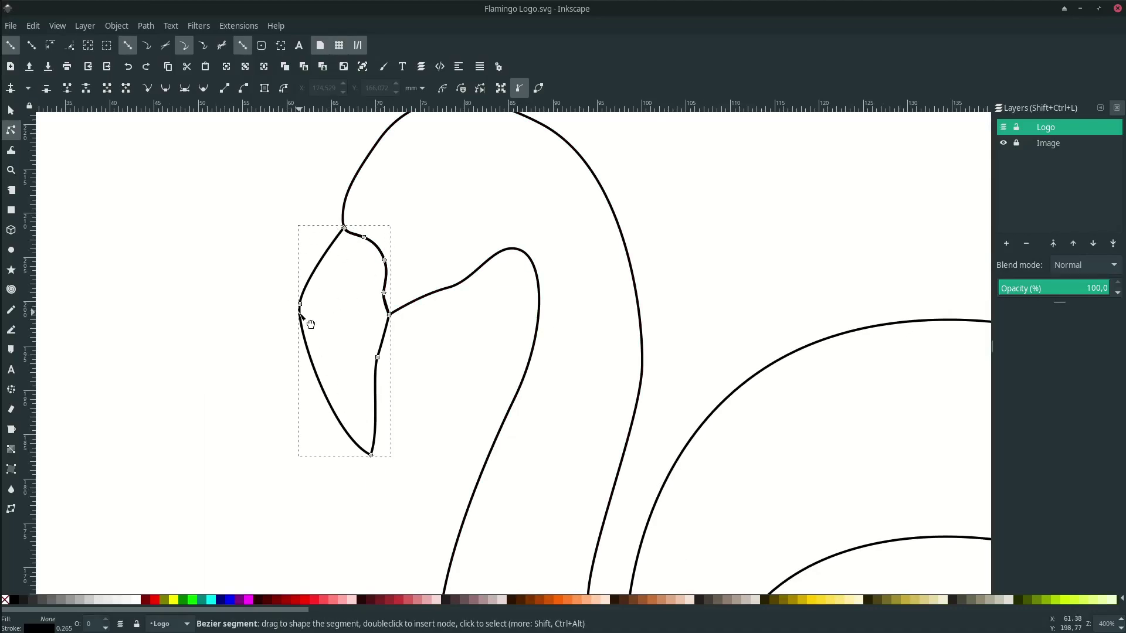
pyautogui.scroll(1, 303, 308)
pyautogui.click(301, 302)
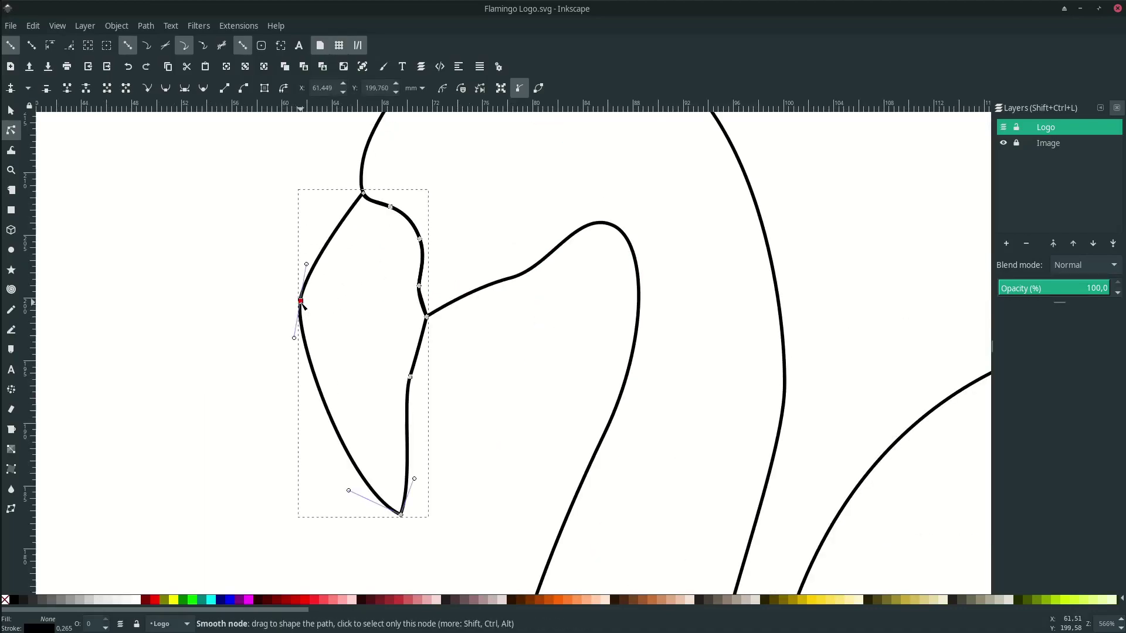
pyautogui.press('Delete')
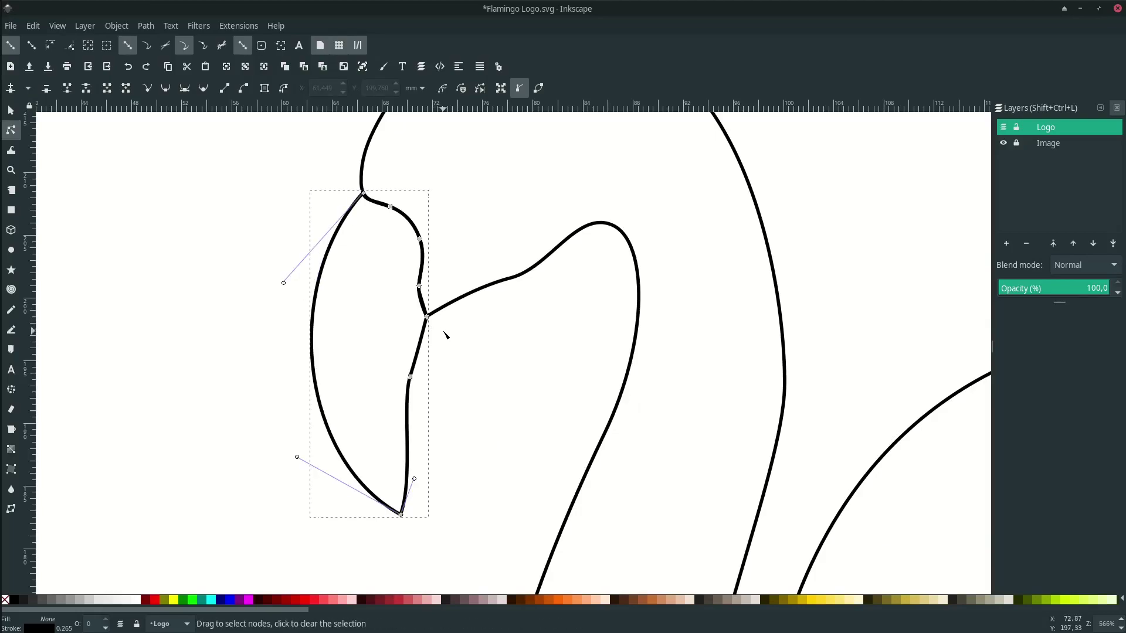
# Delete the intermediate node on the beak's inner edge between the chin and the tip.
pyautogui.click(410, 379)
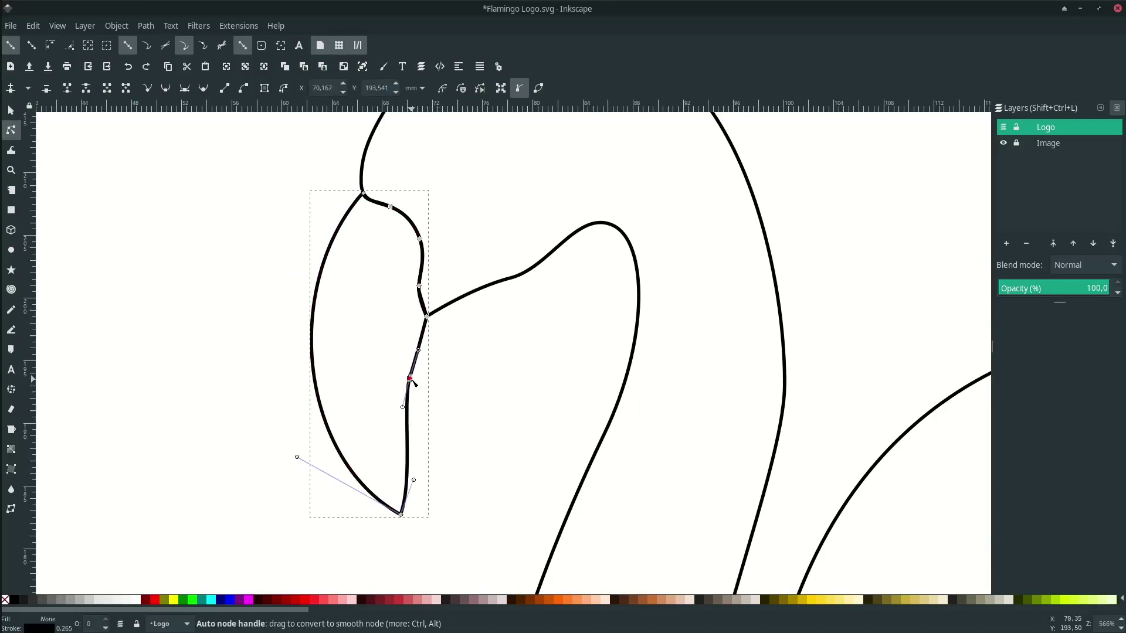
pyautogui.press('Delete')
pyautogui.click(411, 378)
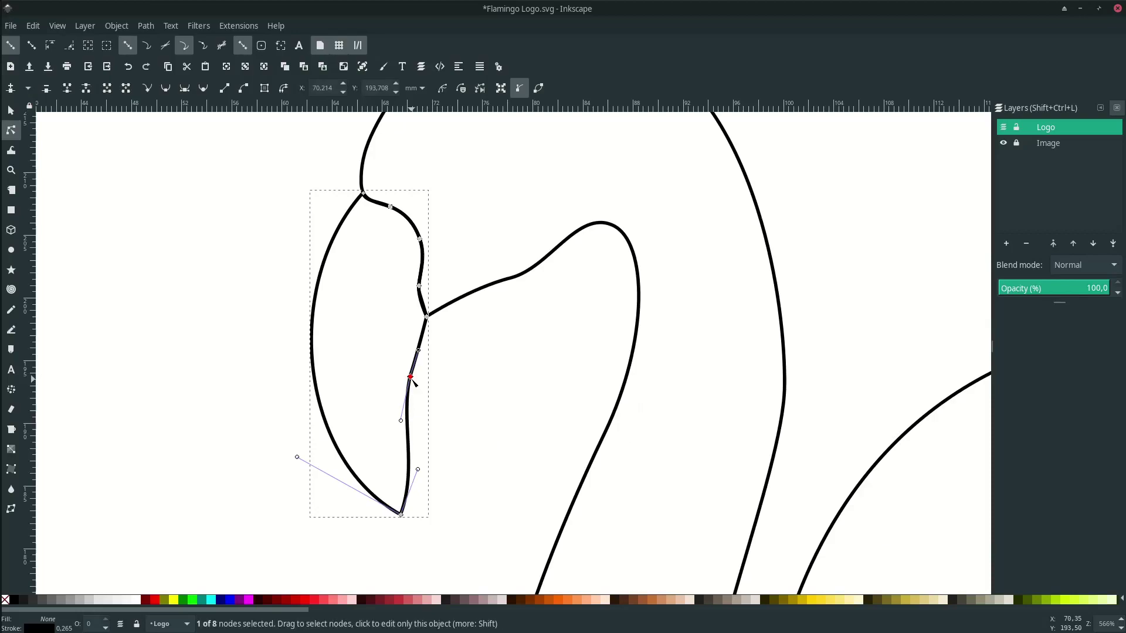
pyautogui.press('Delete')
pyautogui.click(435, 322)
pyautogui.click(428, 319)
pyautogui.click(429, 321)
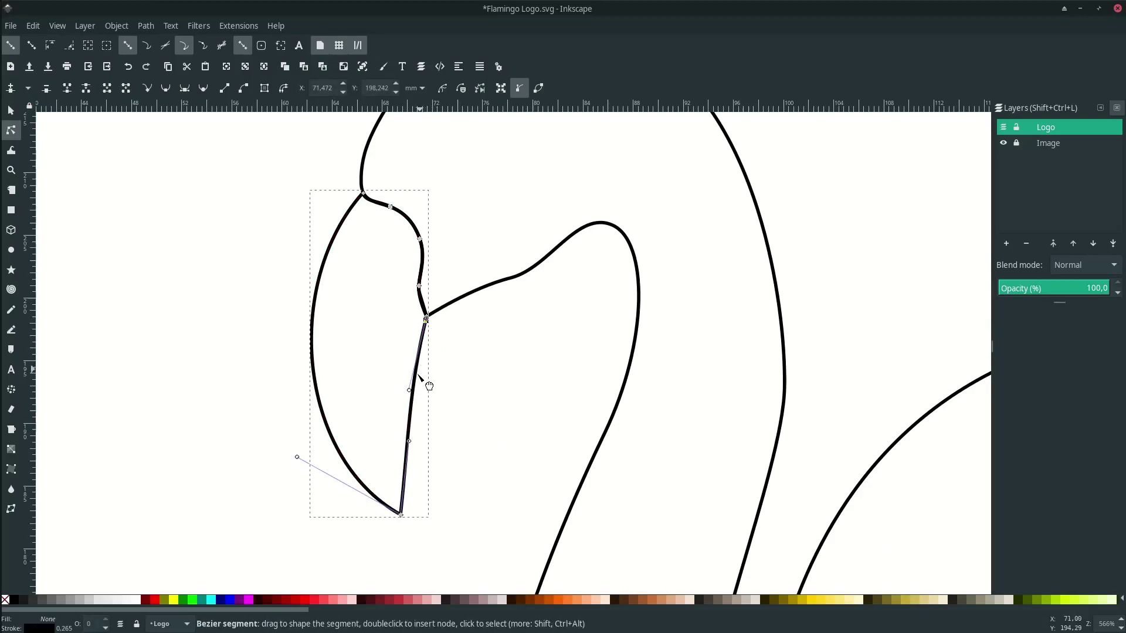
# Bend the beak's inner edge into a smooth hooked curve by adjusting the handles at the chin and the tip.
pyautogui.moveTo(410, 388); pyautogui.dragTo(384, 401)
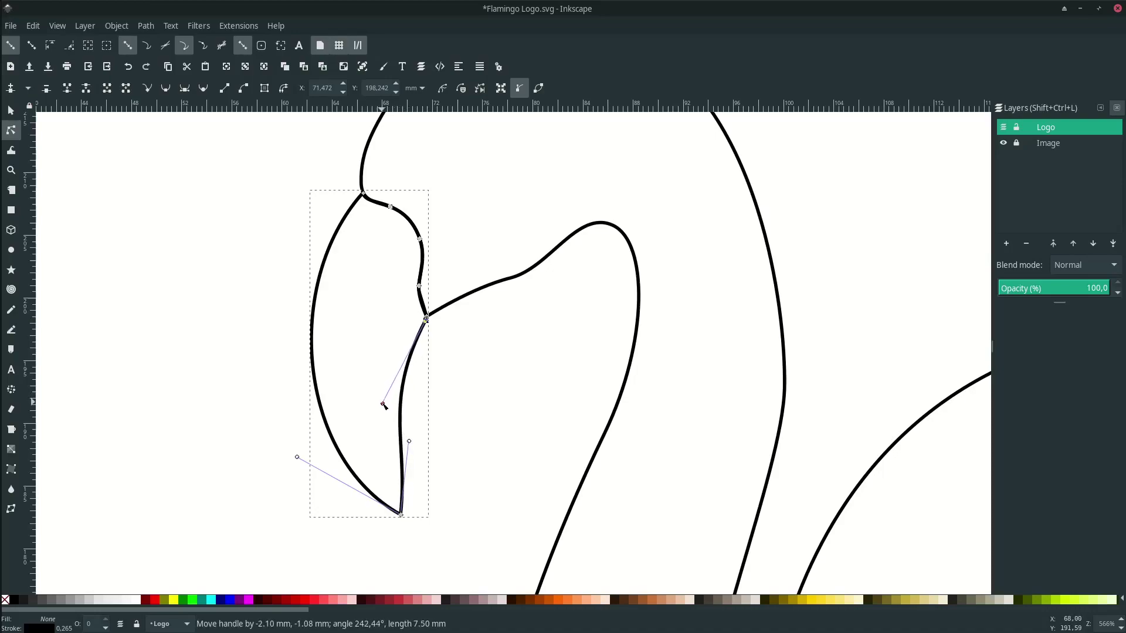
pyautogui.click(409, 445)
pyautogui.click(403, 480)
pyautogui.moveTo(408, 442); pyautogui.dragTo(396, 490)
pyautogui.click(449, 441)
# Delete the node between chin and throat on the neck path and bend that segment into a downward-bulging curve.
pyautogui.scroll(2, 459, 403)
pyautogui.click(446, 365)
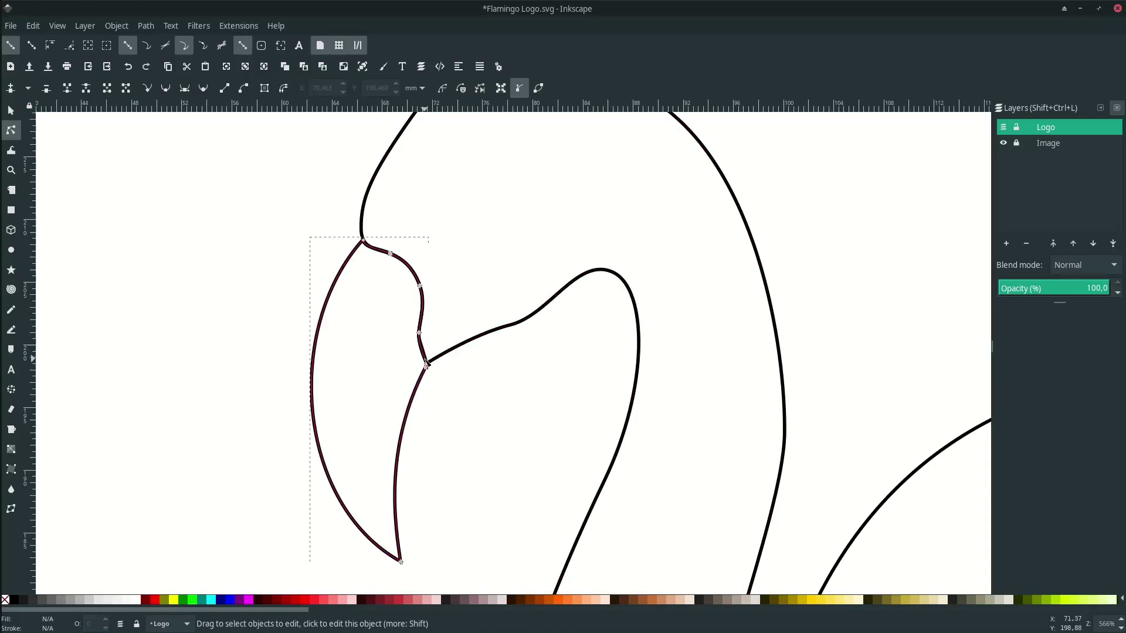
pyautogui.click(426, 363)
pyautogui.scroll(-2, 426, 362)
pyautogui.click(445, 370)
pyautogui.scroll(2, 450, 372)
pyautogui.click(469, 317)
pyautogui.hscroll(1, 478, 329)
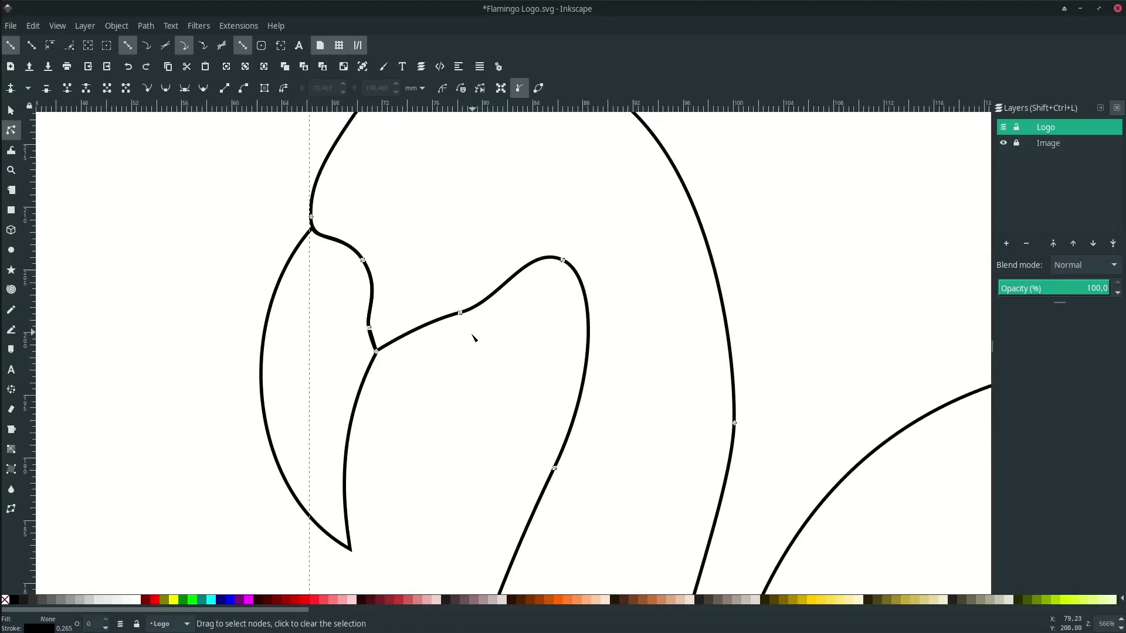
pyautogui.scroll(2, 472, 366)
pyautogui.click(460, 359)
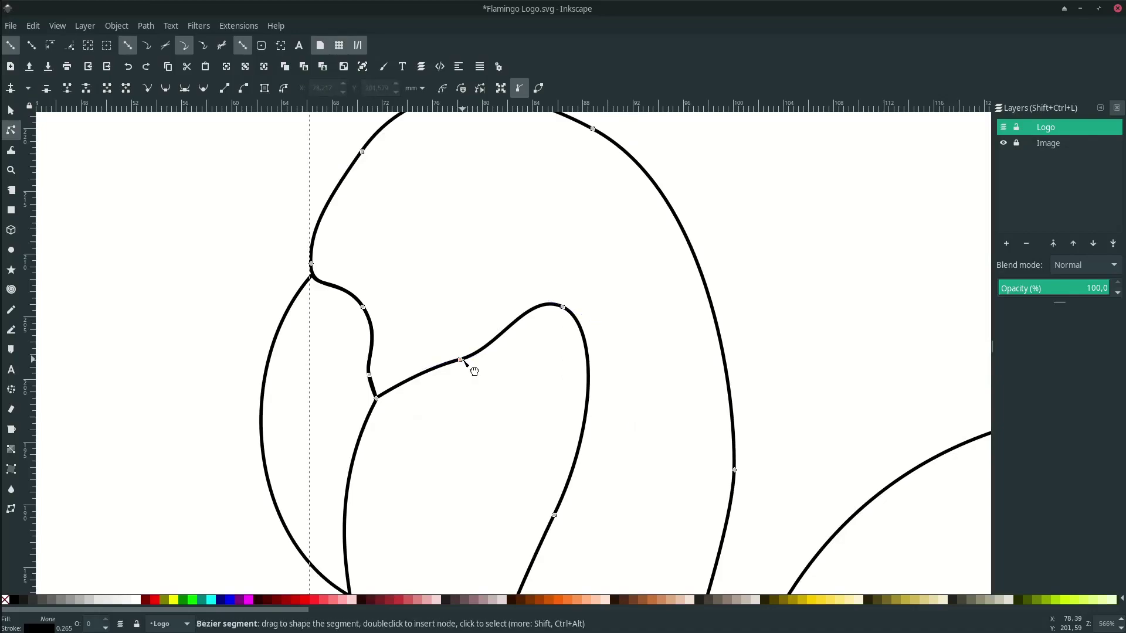
pyautogui.scroll(-1, 463, 362)
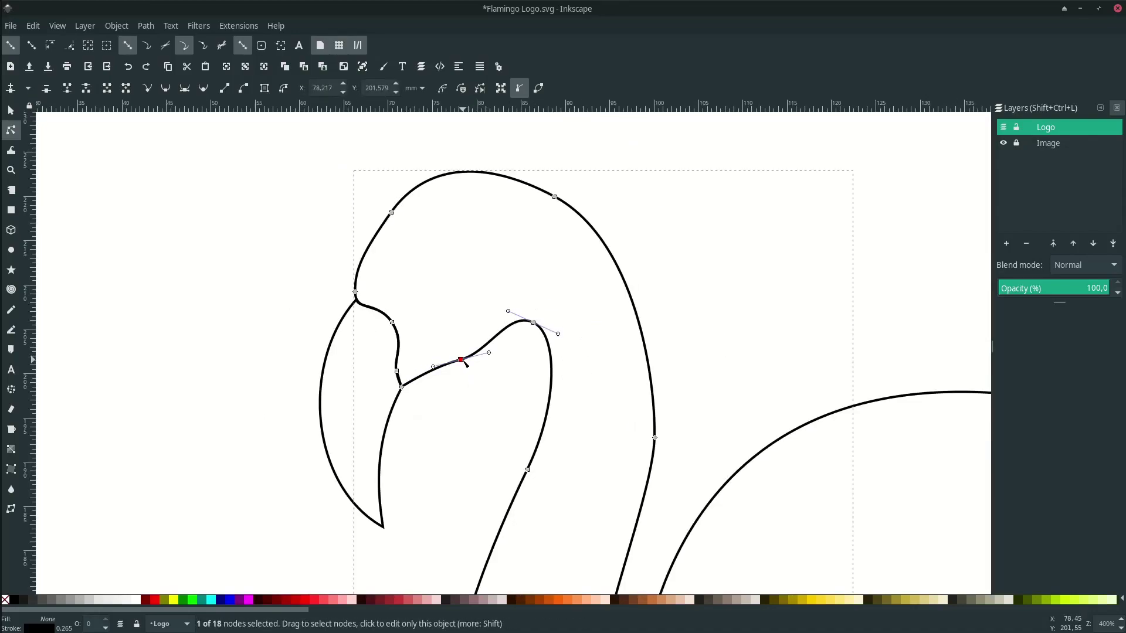
pyautogui.press('Delete')
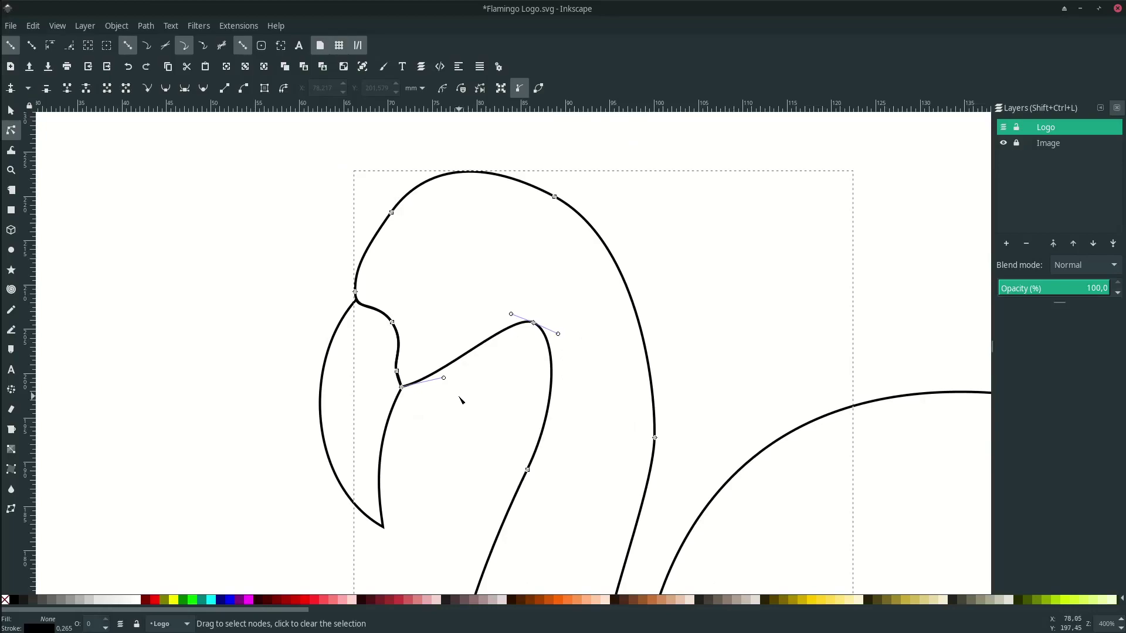
pyautogui.moveTo(445, 381); pyautogui.dragTo(493, 398)
pyautogui.click(400, 281)
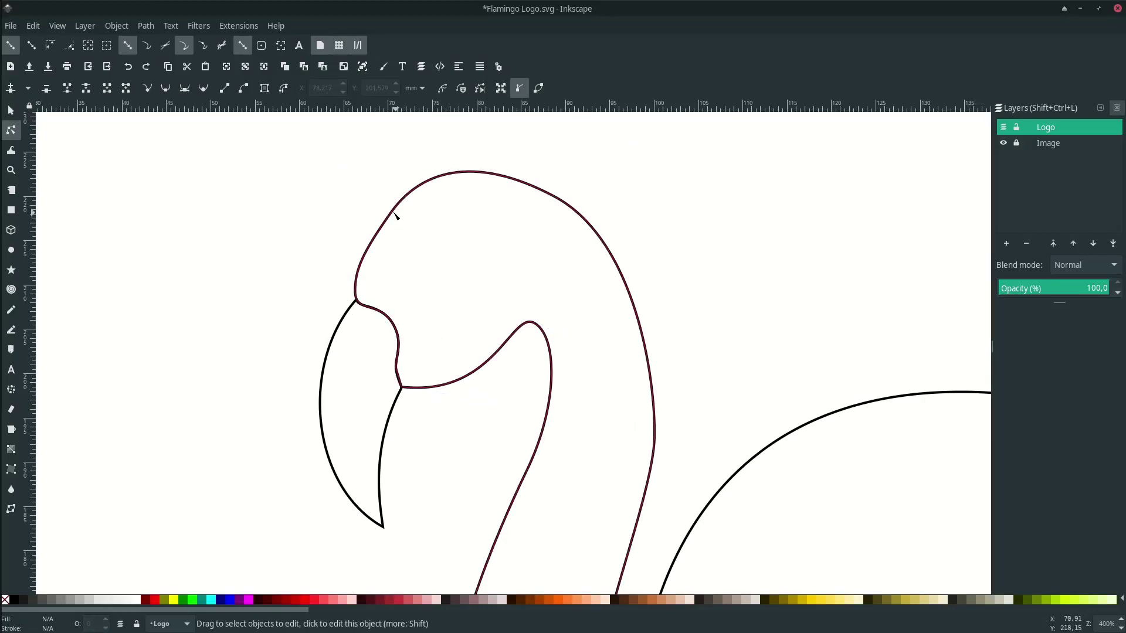
# Delete the forehead node of the neck path to round the head outline.
pyautogui.click(396, 214)
pyautogui.scroll(3, 396, 214)
pyautogui.click(392, 283)
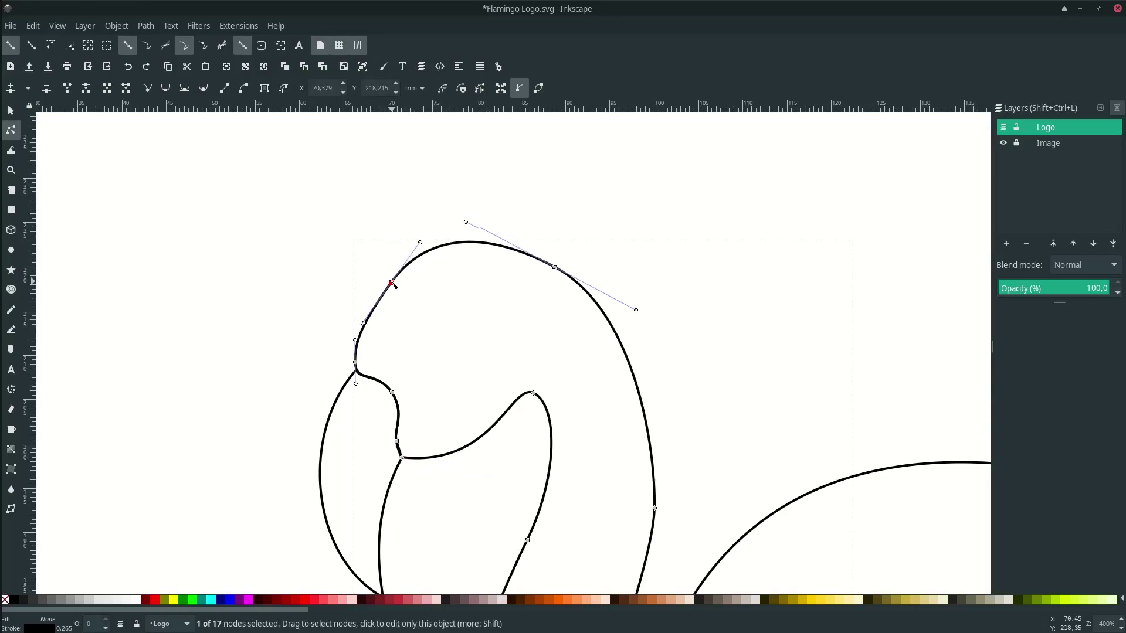
pyautogui.press('Delete')
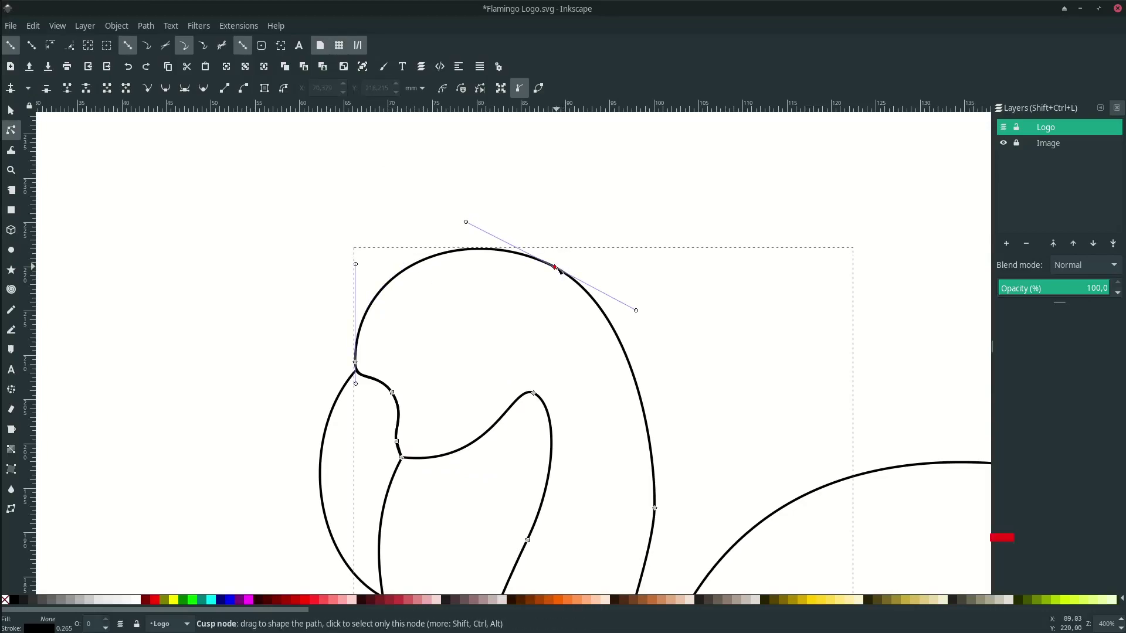
# Delete the node halfway down the back of the neck and lengthen the back-of-head handle to widen the curve.
pyautogui.click(654, 507)
pyautogui.scroll(-2, 645, 382)
pyautogui.scroll(-1, 642, 378)
pyautogui.hscroll(1, 644, 380)
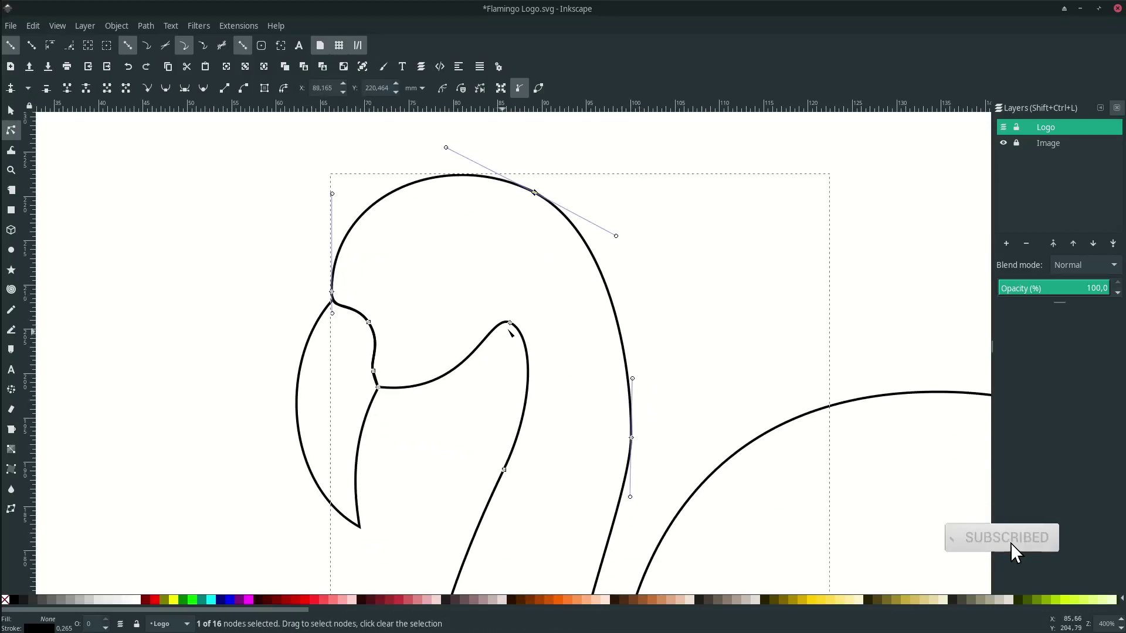
pyautogui.scroll(-2, 568, 460)
pyautogui.hscroll(2, 608, 381)
pyautogui.click(585, 391)
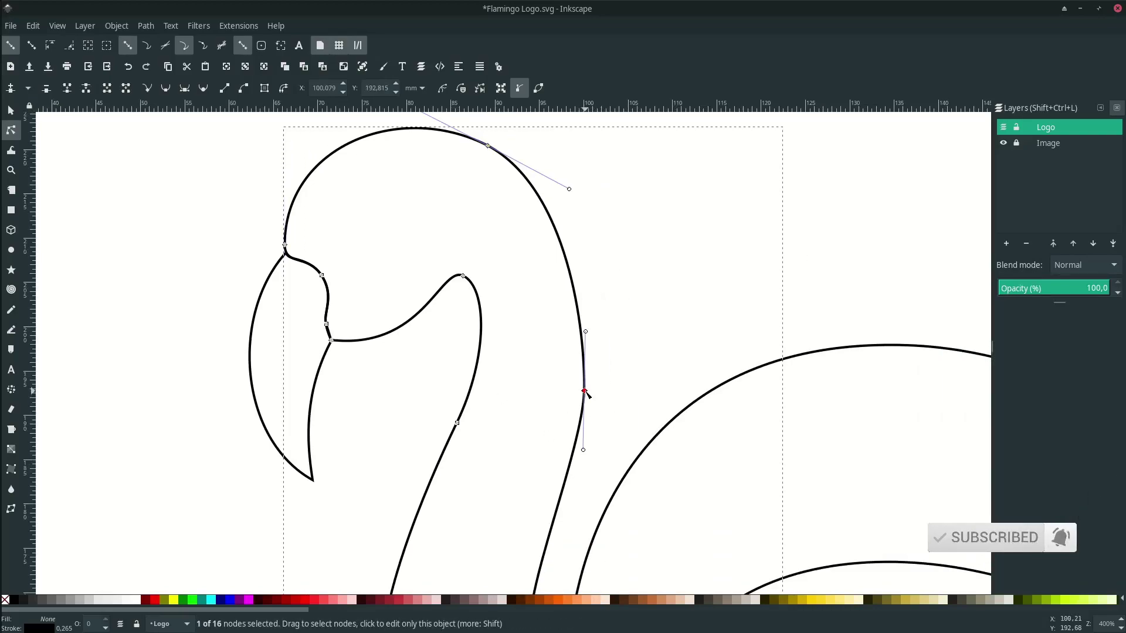
pyautogui.press('Delete')
pyautogui.scroll(-3, 589, 394)
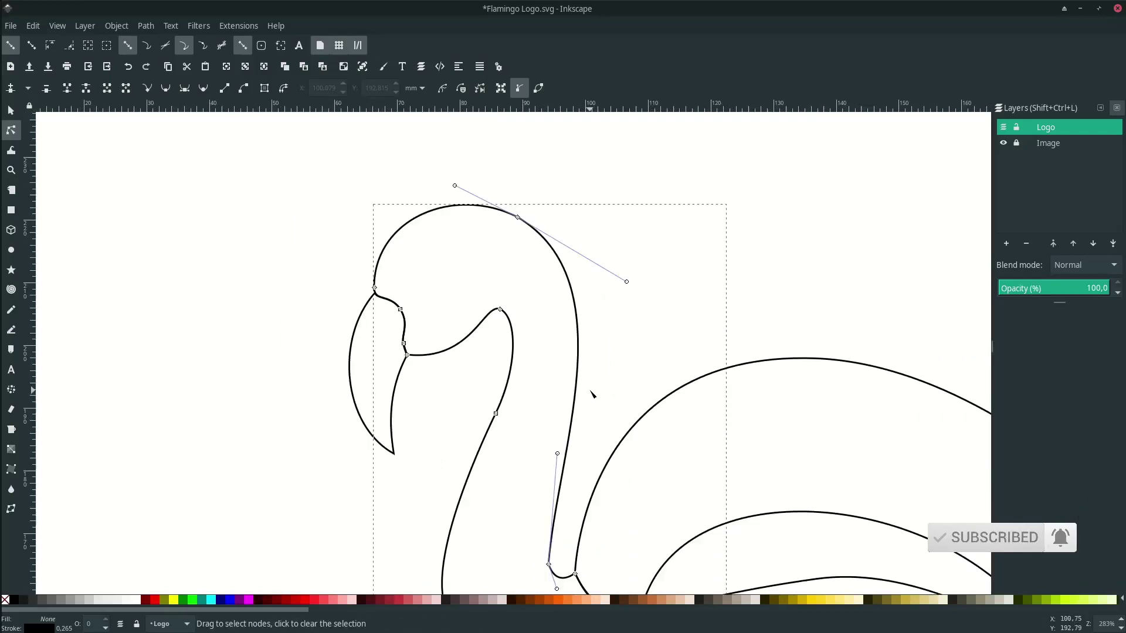
pyautogui.scroll(2, 594, 351)
pyautogui.moveTo(578, 287); pyautogui.dragTo(610, 305)
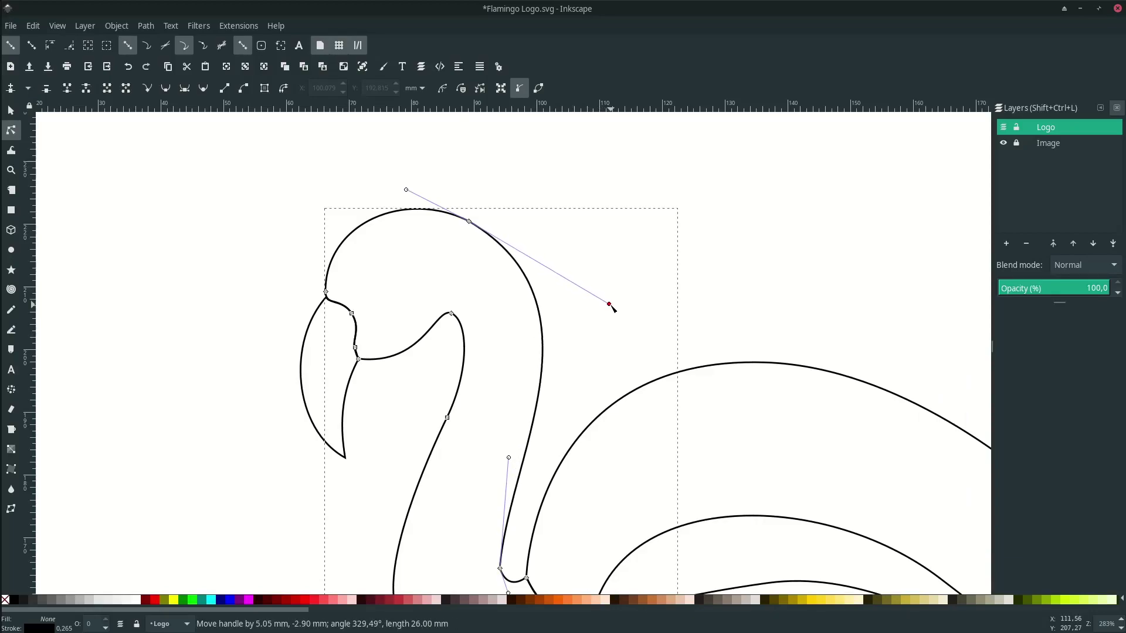
# Delete the two nodes along the front of the neck and chest, and extend the throat handle to round the chest.
pyautogui.scroll(-4, 580, 369)
pyautogui.scroll(-2, 554, 384)
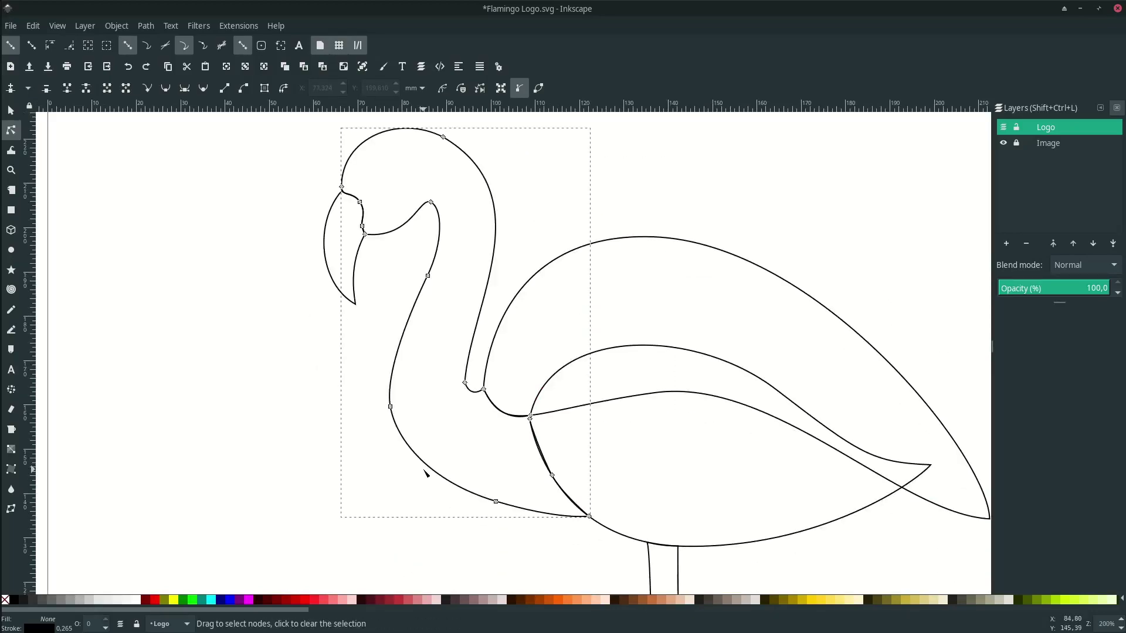
pyautogui.scroll(1, 478, 505)
pyautogui.click(502, 501)
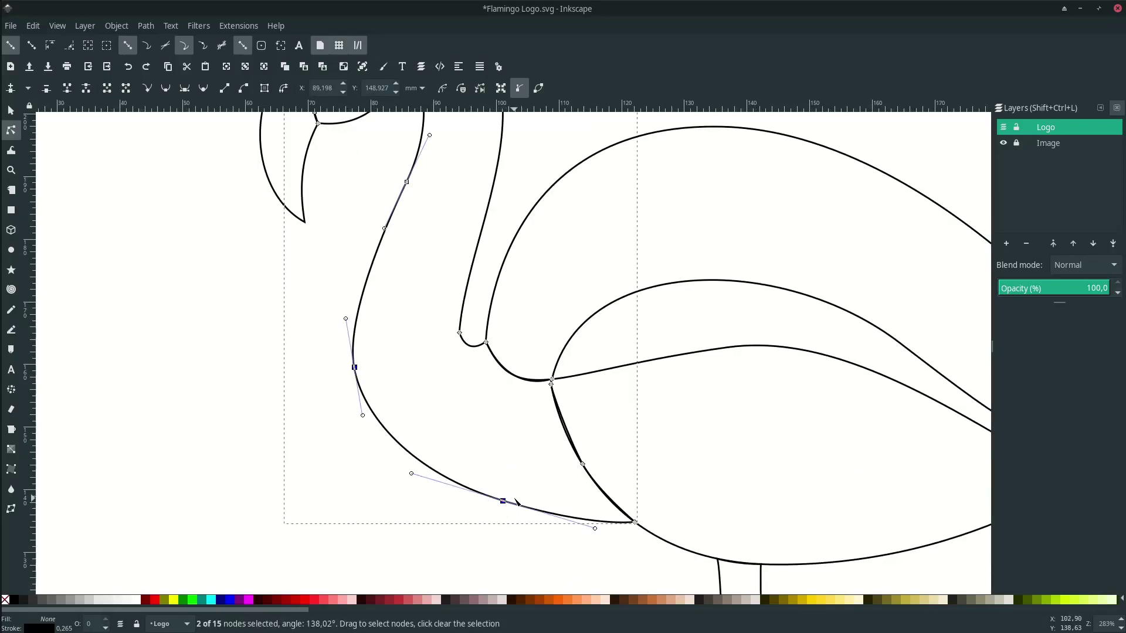
pyautogui.press('Delete')
pyautogui.scroll(-1, 517, 502)
pyautogui.hscroll(1, 396, 457)
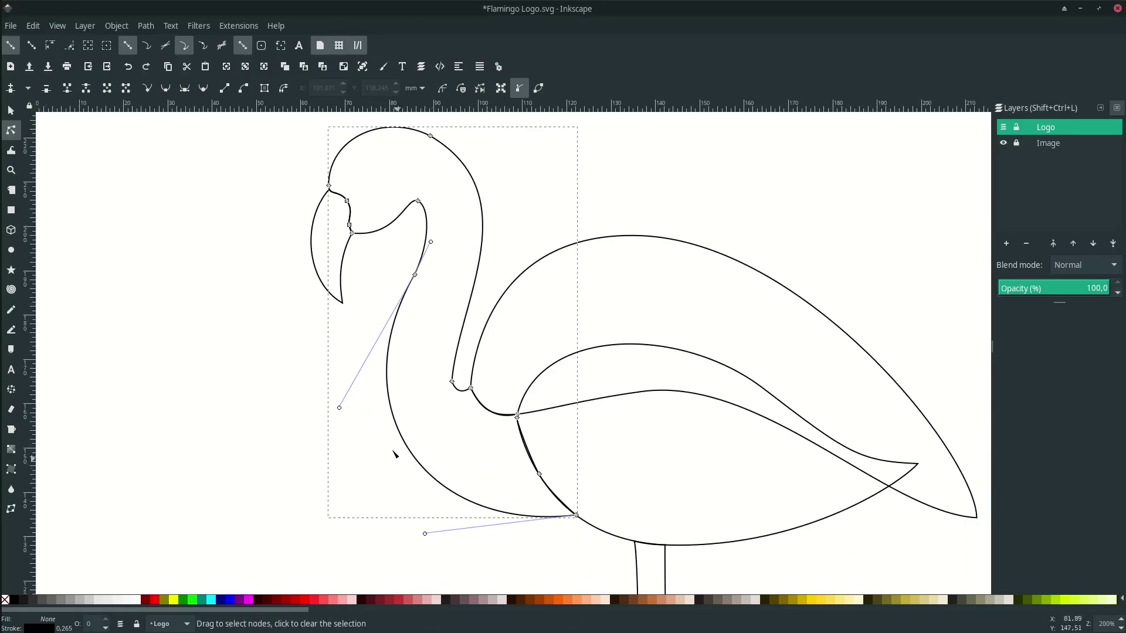
pyautogui.moveTo(339, 408); pyautogui.dragTo(307, 426)
pyautogui.click(618, 338)
# Make the throat node of the neck path smooth and nudge it slightly outward.
pyautogui.click(416, 277)
pyautogui.click(418, 281)
pyautogui.scroll(2, 417, 281)
pyautogui.click(407, 272)
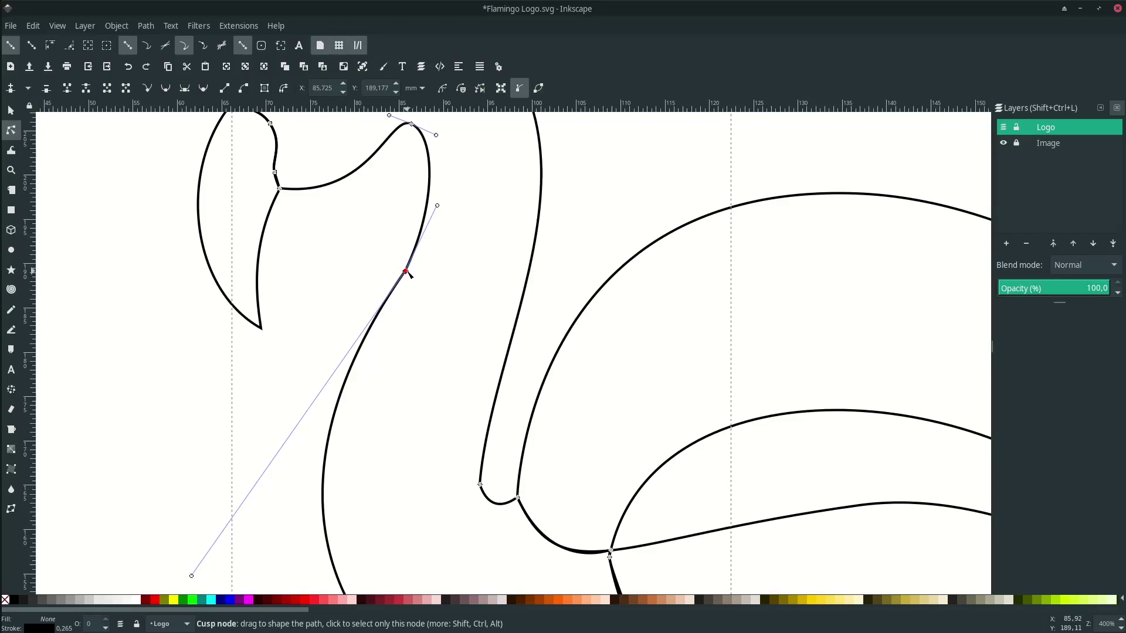
pyautogui.click(166, 90)
pyautogui.moveTo(406, 271); pyautogui.dragTo(404, 271)
# Delete the node at the bottom of the neck's back edge, just ahead of the wing.
pyautogui.scroll(-4, 422, 270)
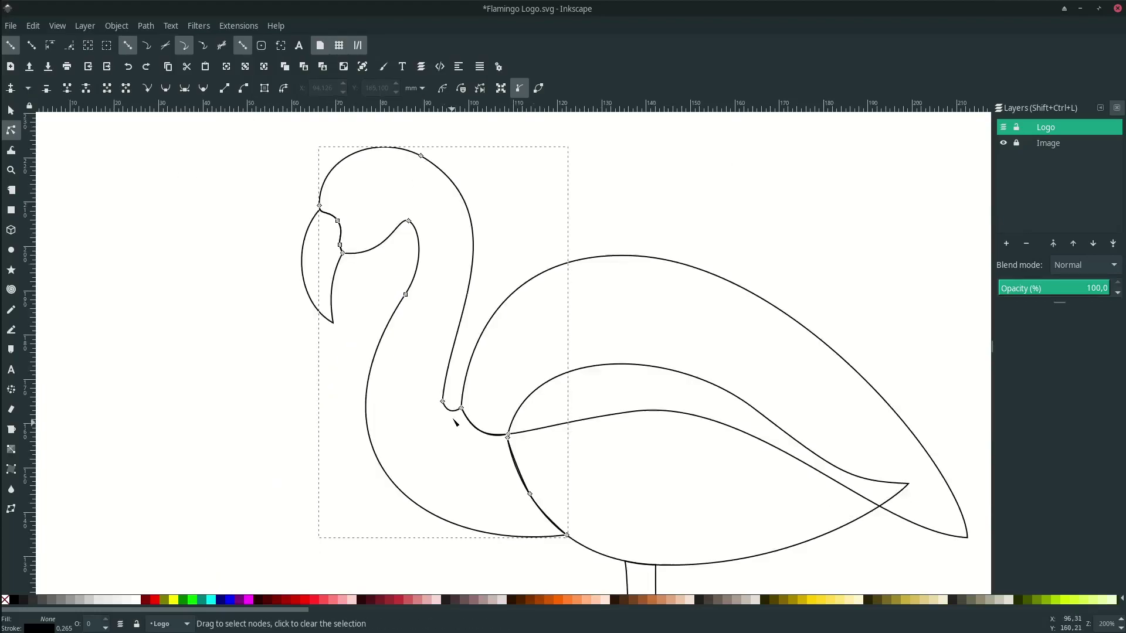
pyautogui.scroll(4, 446, 393)
pyautogui.click(432, 384)
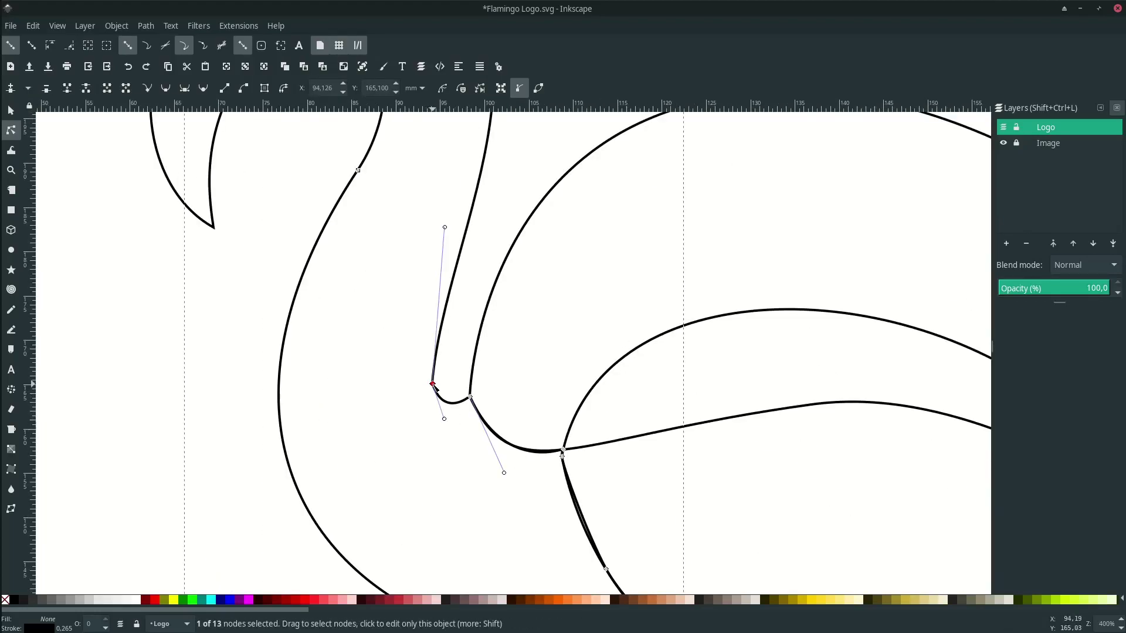
pyautogui.press('Delete')
pyautogui.scroll(-3, 439, 392)
pyautogui.scroll(2, 408, 336)
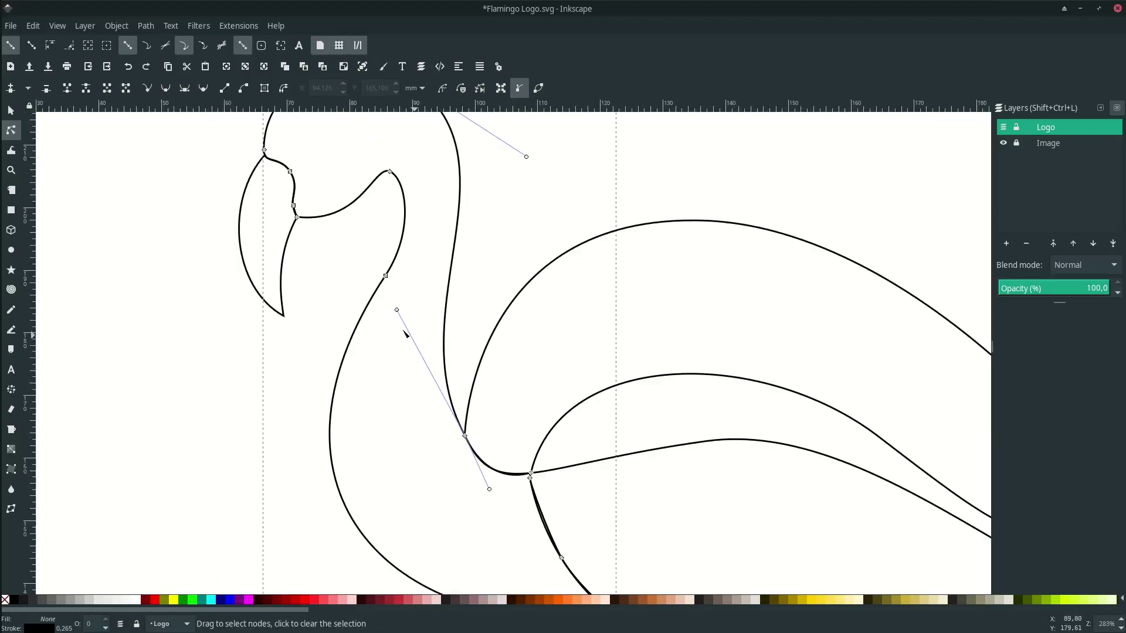
# Reshape the back of the neck by adjusting the handles at the wing junction and the back of the head.
pyautogui.moveTo(397, 310); pyautogui.dragTo(382, 343)
pyautogui.scroll(2, 492, 220)
pyautogui.moveTo(526, 204); pyautogui.dragTo(549, 219)
pyautogui.scroll(-2, 603, 245)
pyautogui.hscroll(2, 651, 254)
pyautogui.click(696, 248)
# Nudge the neck path's corner node at the wing junction and adjust the upper handle of the node below it.
pyautogui.scroll(-2, 677, 305)
pyautogui.scroll(6, 619, 361)
pyautogui.scroll(2, 513, 330)
pyautogui.click(458, 327)
pyautogui.moveTo(457, 322); pyautogui.dragTo(452, 324)
pyautogui.click(508, 441)
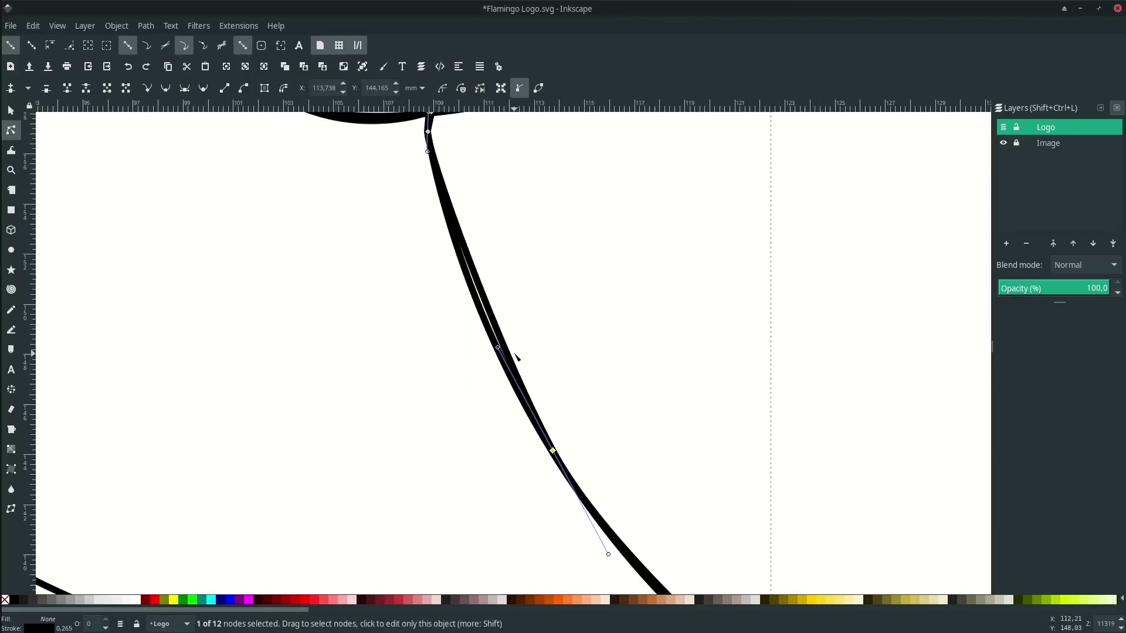
pyautogui.moveTo(498, 347); pyautogui.dragTo(472, 313)
pyautogui.scroll(-6, 477, 309)
pyautogui.press('Escape')
pyautogui.press('Escape')
# Fine-tune a node and a curve handle around the neck and wing junction, and save the document.
pyautogui.scroll(6, 469, 275)
pyautogui.click(532, 294)
pyautogui.moveTo(533, 292); pyautogui.dragTo(535, 287)
pyautogui.moveTo(366, 354)
pyautogui.mouseDown()
pyautogui.moveTo(352, 326)
pyautogui.moveTo(355, 345)
pyautogui.mouseUp()
pyautogui.press('Escape')
pyautogui.press('Escape')
pyautogui.scroll(-7, 403, 377)
pyautogui.hotkey('ctrl', 's')
pyautogui.scroll(-2, 548, 420)
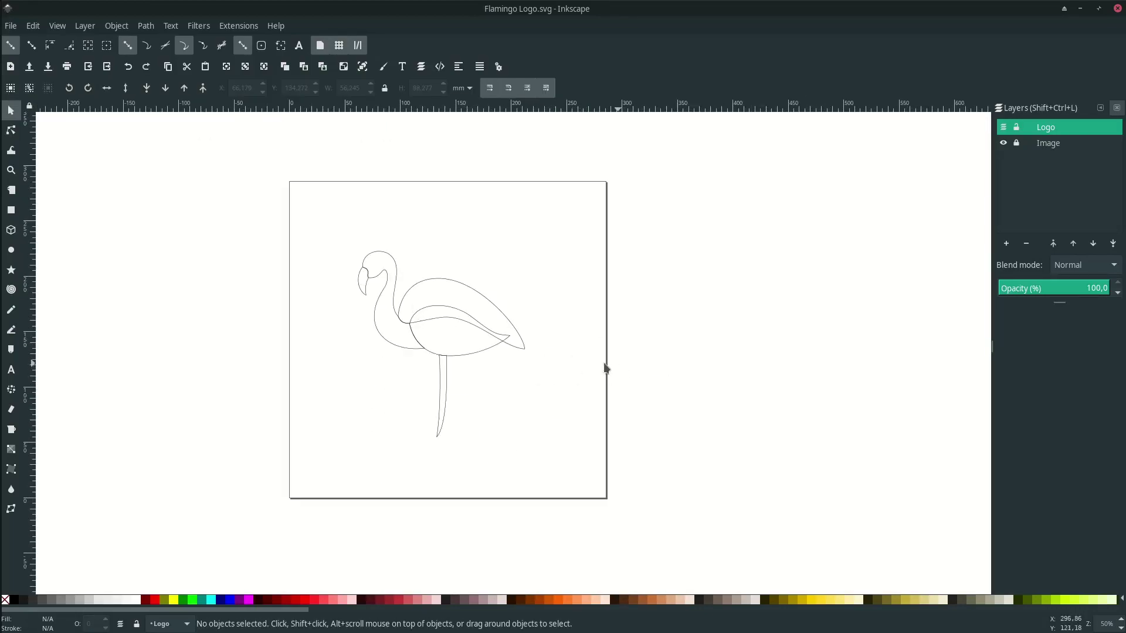
# Show the Image layer, move the three colour swatches with their labels to the Logo layer, and hide the Image layer again.
pyautogui.click(1004, 145)
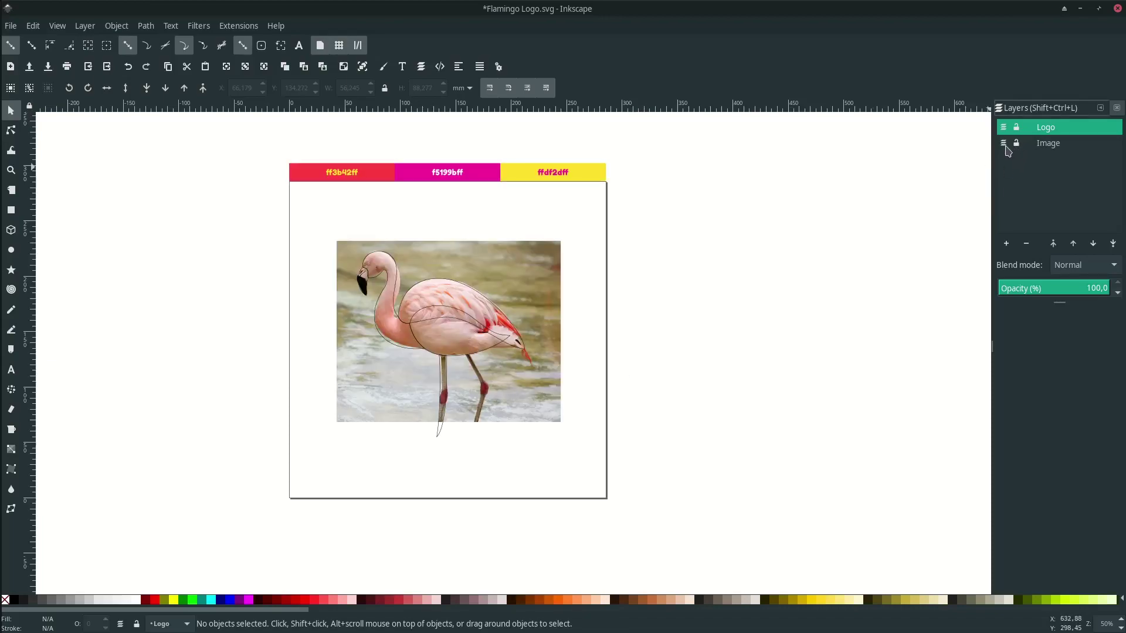
pyautogui.scroll(2, 491, 208)
pyautogui.moveTo(219, 186); pyautogui.dragTo(677, 251)
pyautogui.rightClick(492, 222)
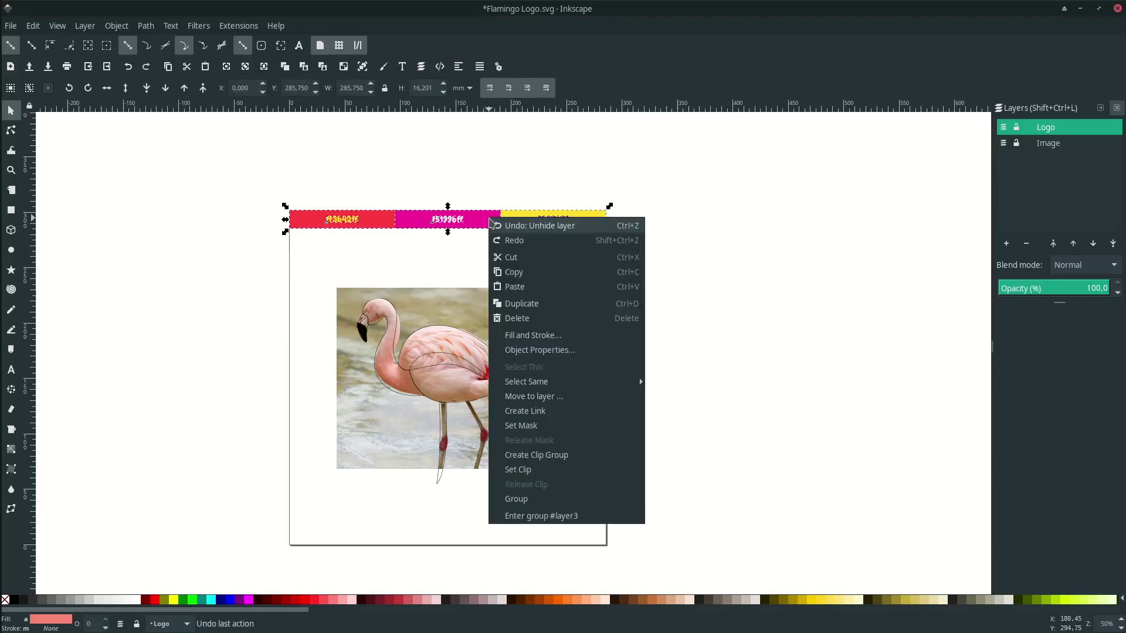
pyautogui.click(559, 394)
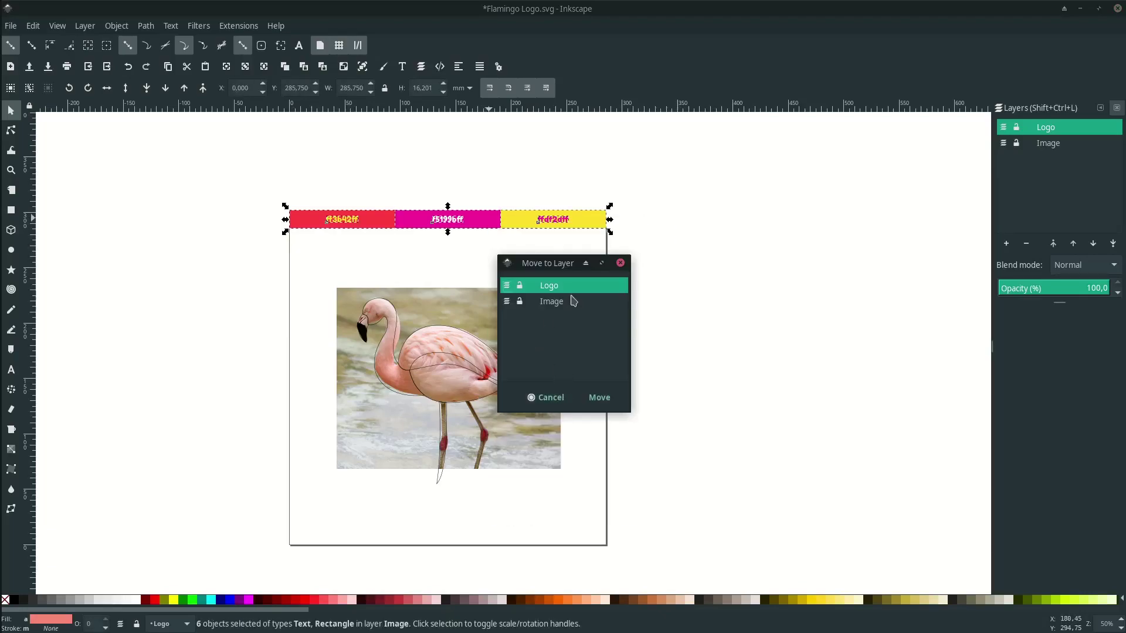
pyautogui.click(600, 398)
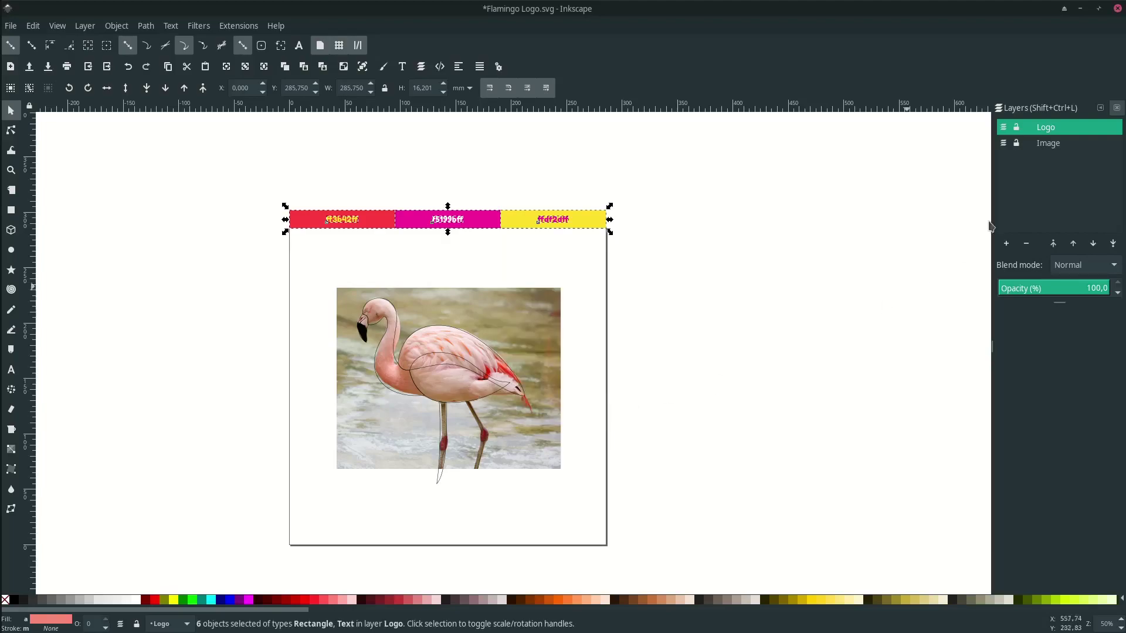
pyautogui.click(1004, 144)
pyautogui.press('Escape')
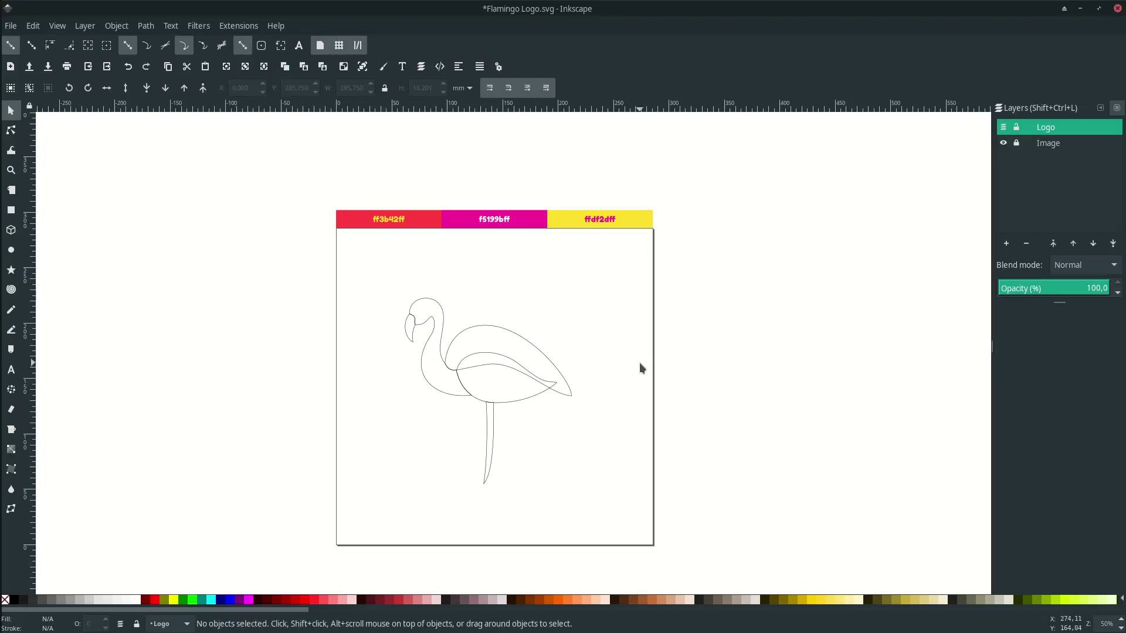
# Fill the beak with the yellow ffdf2dff sampled from the palette above the page.
pyautogui.scroll(3, 459, 276)
pyautogui.scroll(1, 383, 311)
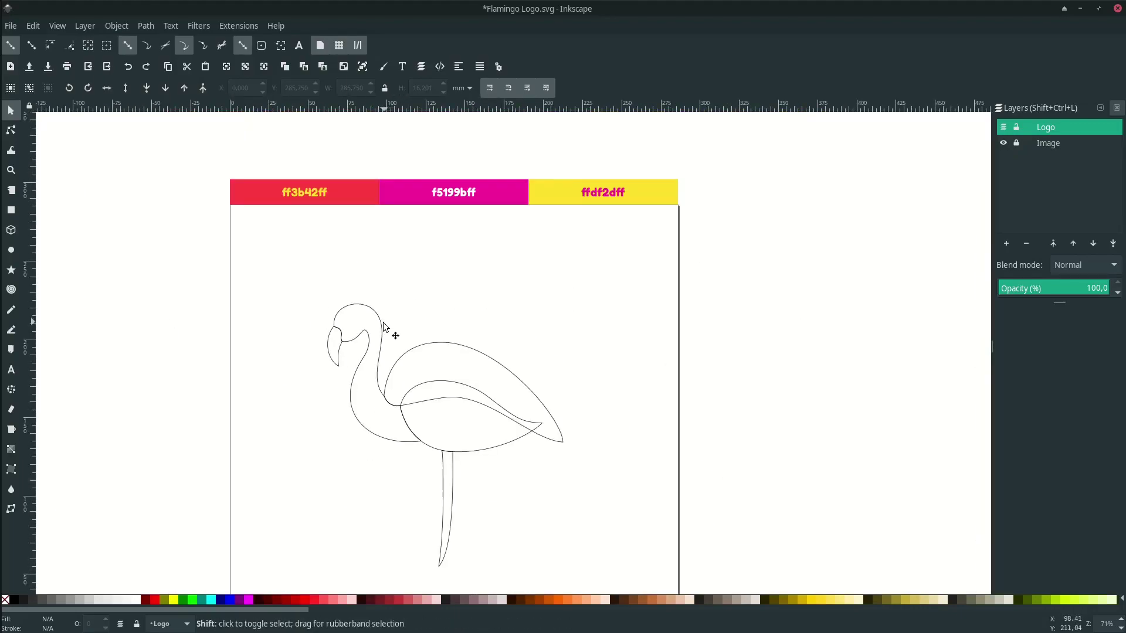
pyautogui.hscroll(-2, 385, 327)
pyautogui.scroll(2, 410, 343)
pyautogui.scroll(-2, 414, 347)
pyautogui.click(384, 360)
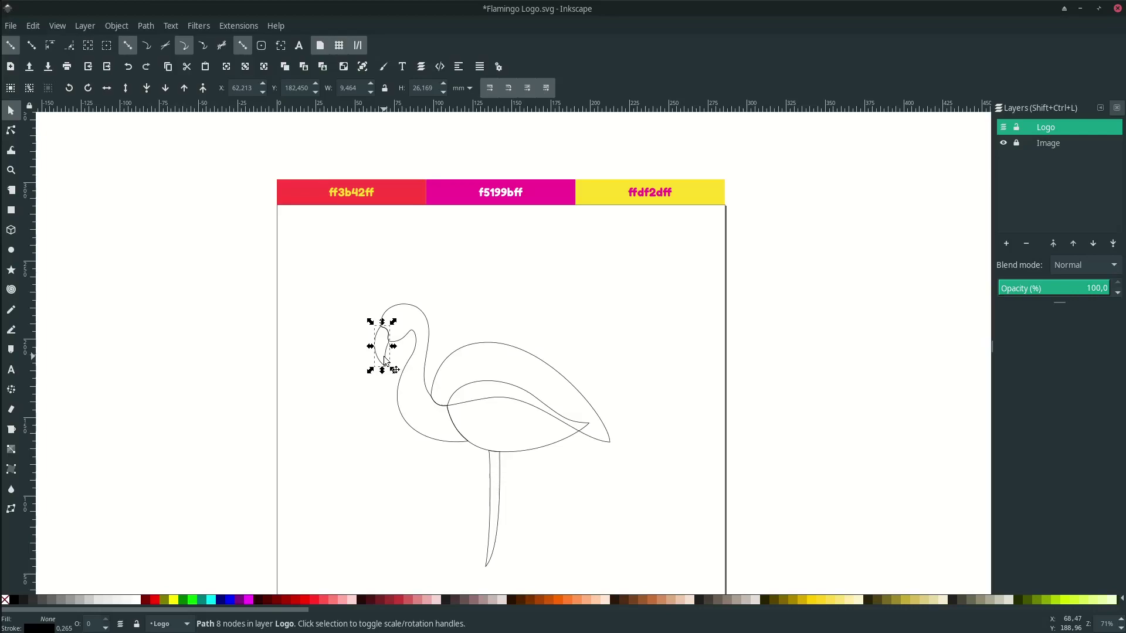
pyautogui.press('d')
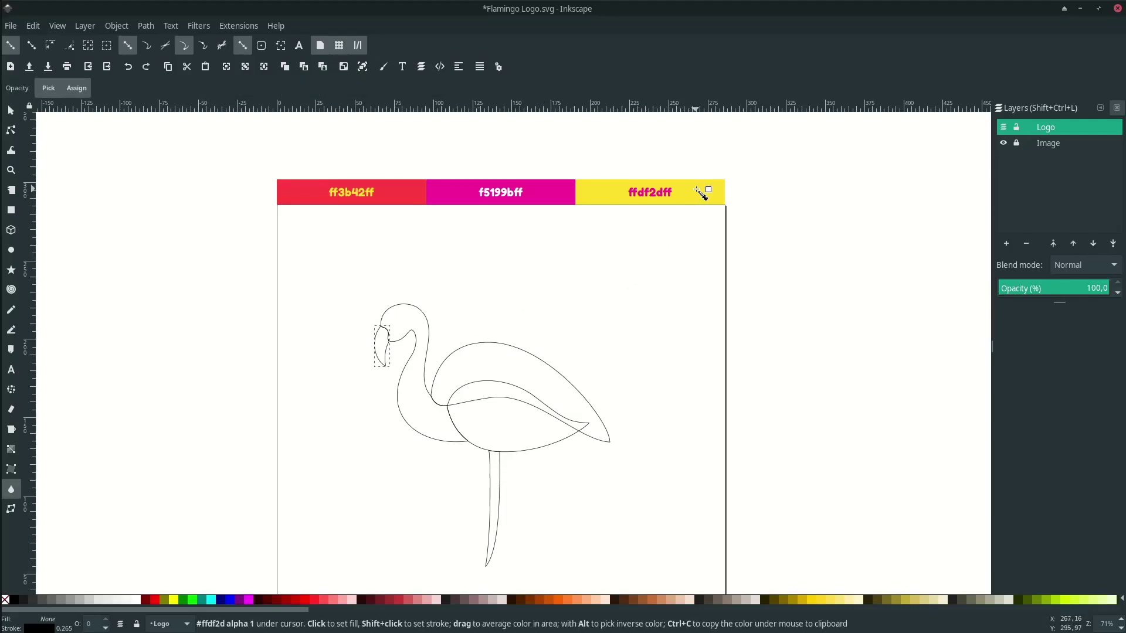
pyautogui.click(701, 195)
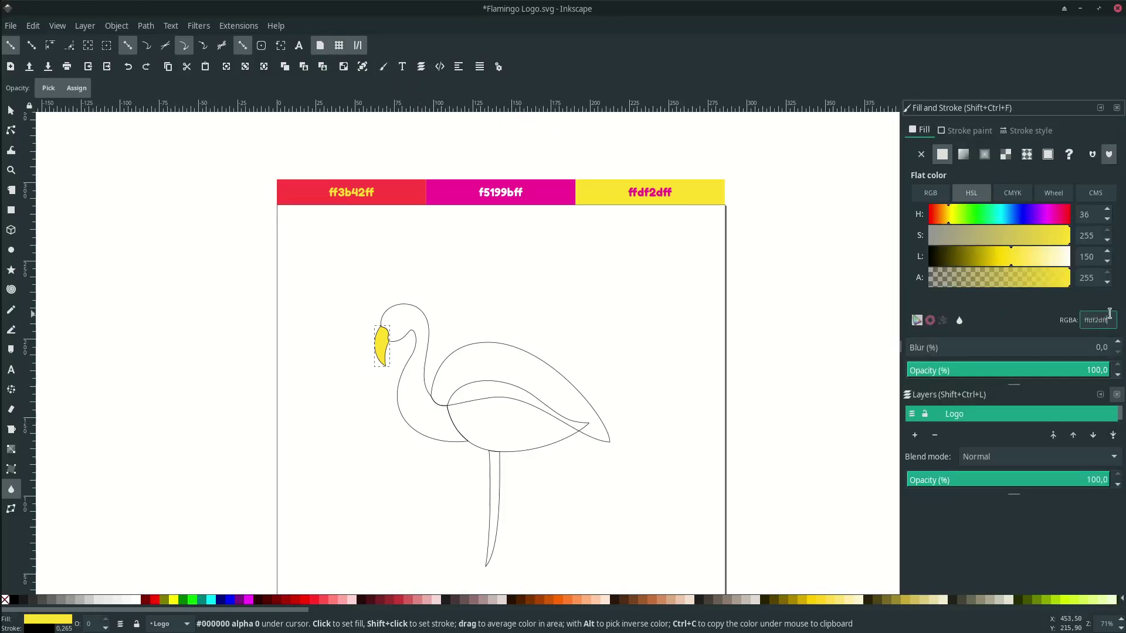
pyautogui.click(1117, 109)
pyautogui.scroll(-1, 515, 331)
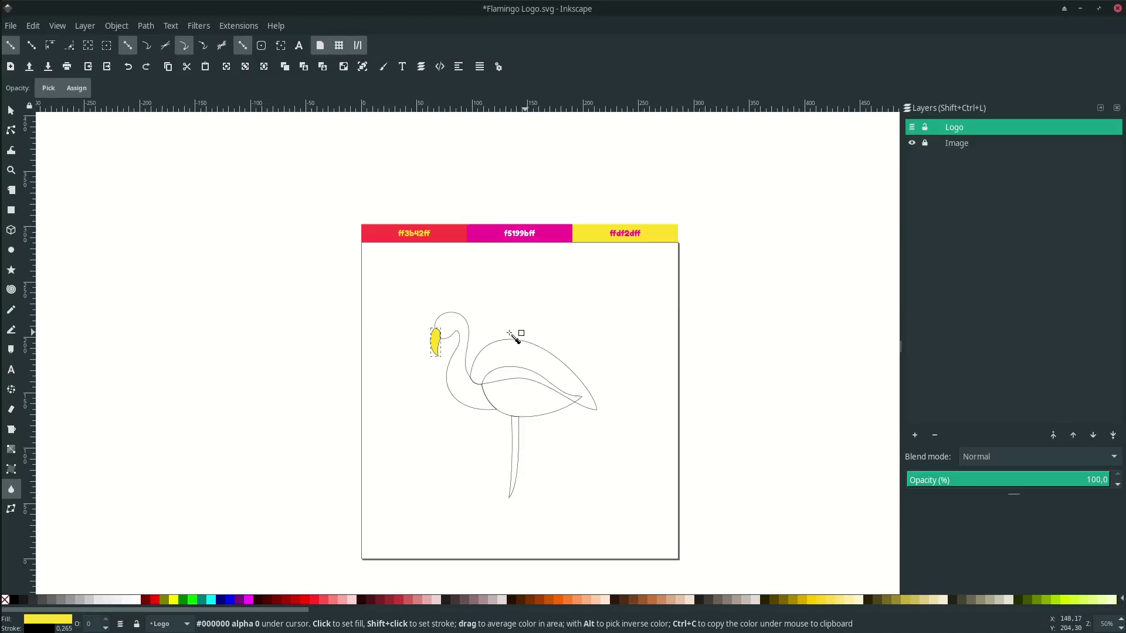
pyautogui.press('s')
pyautogui.press('Escape')
# Apply a linear gradient to the head and neck shape, running diagonally from above the head to below the chest.
pyautogui.scroll(1, 499, 326)
pyautogui.click(406, 287)
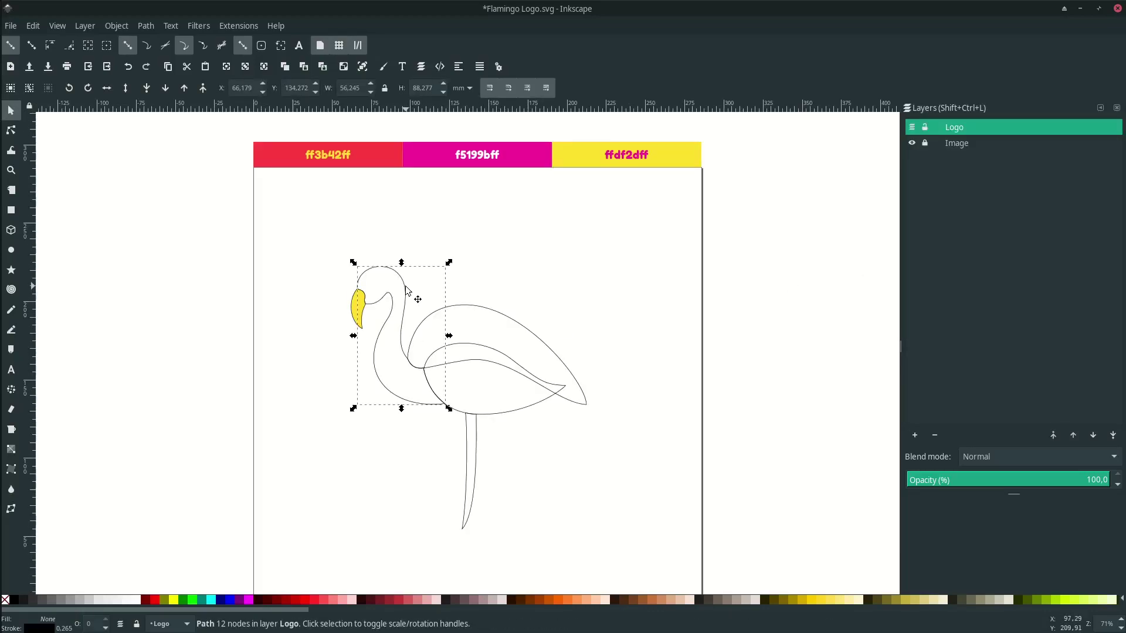
pyautogui.click(11, 449)
pyautogui.press('1')
pyautogui.moveTo(310, 214)
pyautogui.mouseDown()
pyautogui.moveTo(470, 456)
pyautogui.moveTo(456, 504)
pyautogui.mouseUp()
pyautogui.scroll(-1, 455, 503)
pyautogui.scroll(1, 395, 451)
pyautogui.scroll(-1, 397, 453)
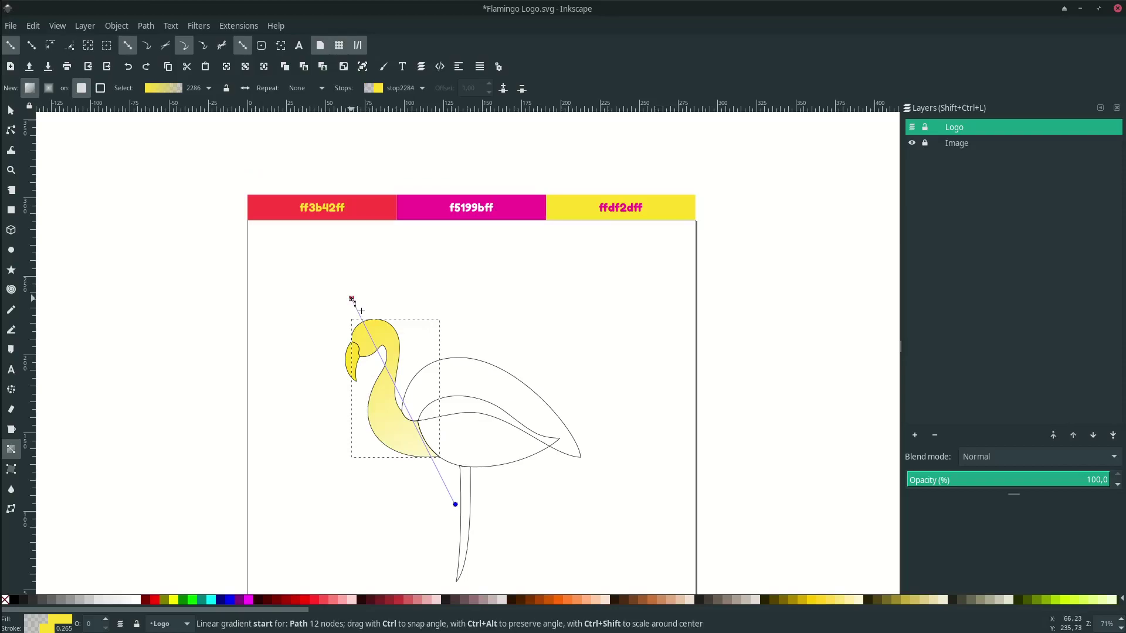
# Set the neck gradient's upper stop to the red ff3b42ff and its lower stop to the magenta f5199bff from the palette.
pyautogui.click(352, 300)
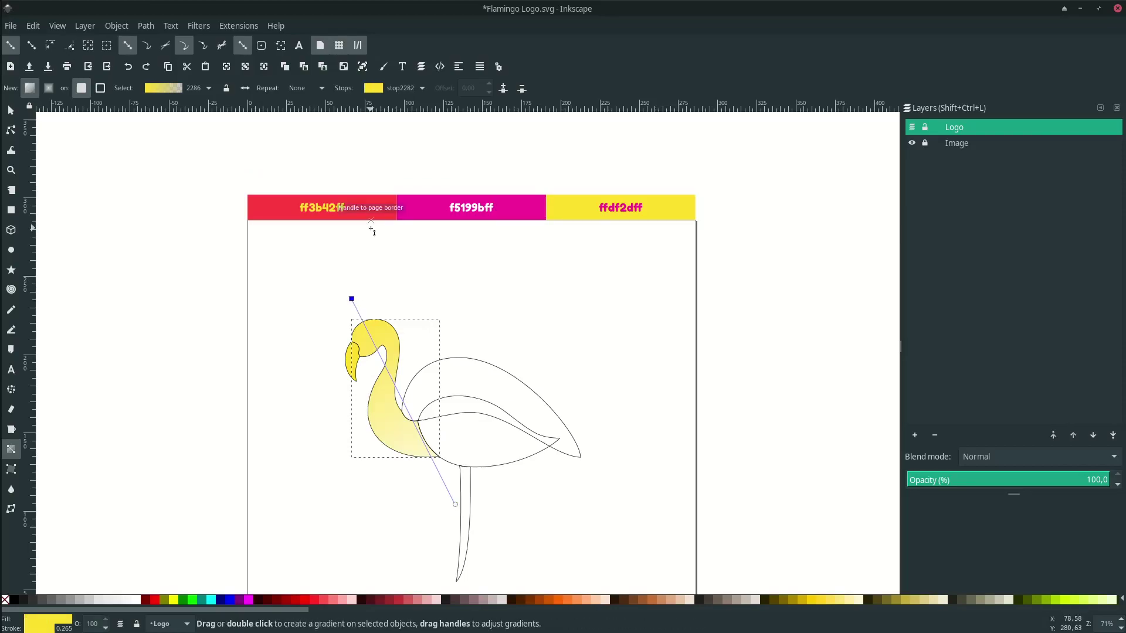
pyautogui.press('d')
pyautogui.click(378, 207)
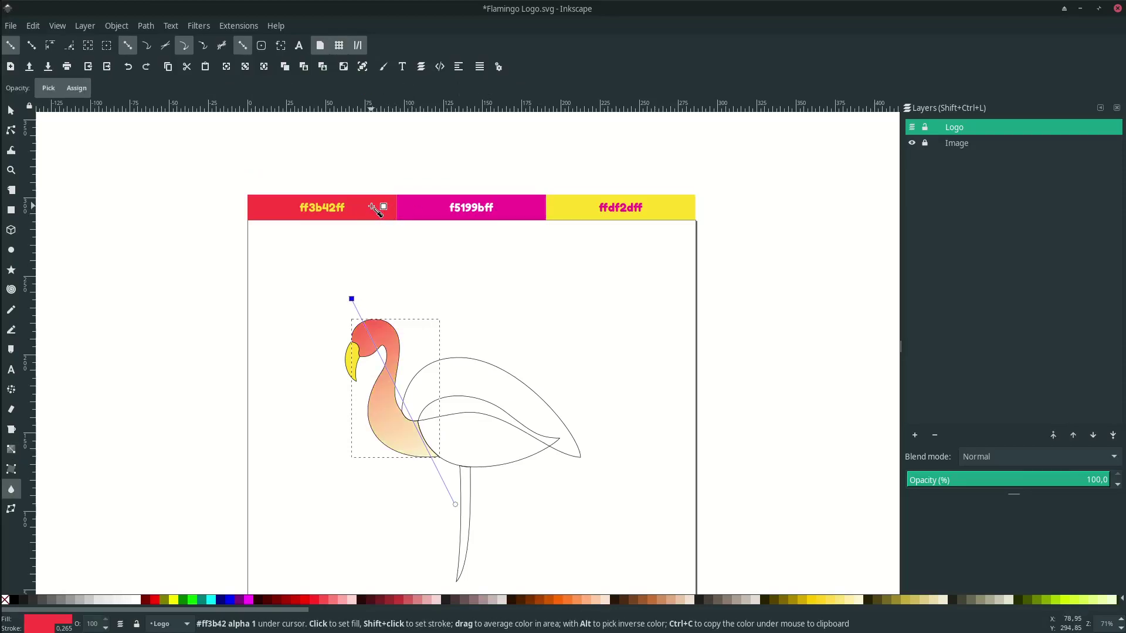
pyautogui.click(456, 505)
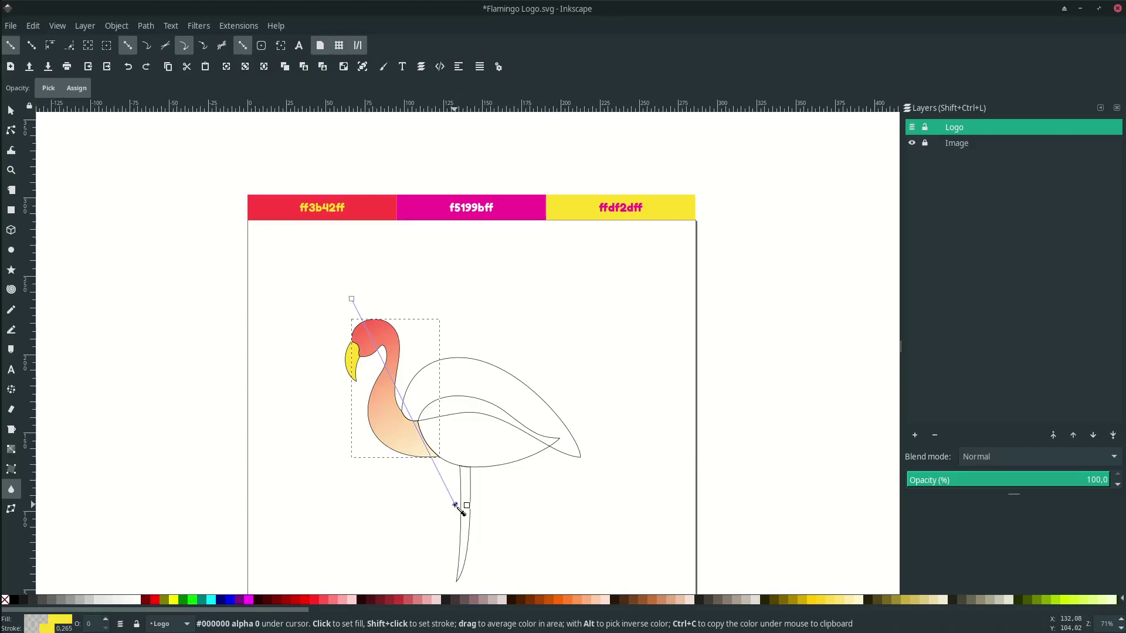
pyautogui.click(518, 210)
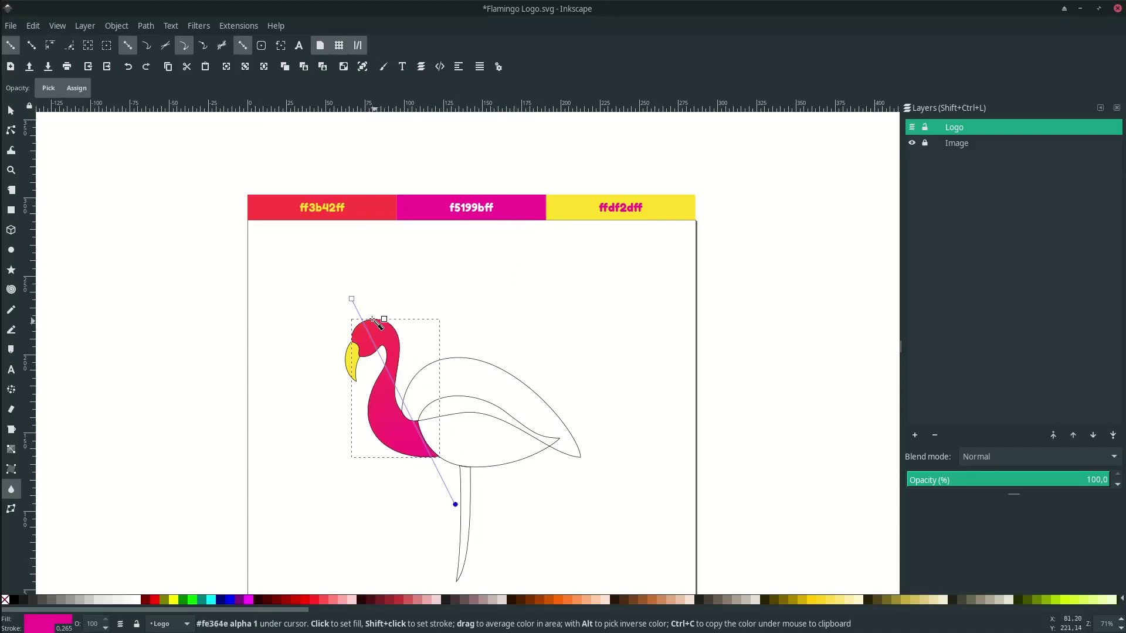
pyautogui.scroll(-1, 359, 304)
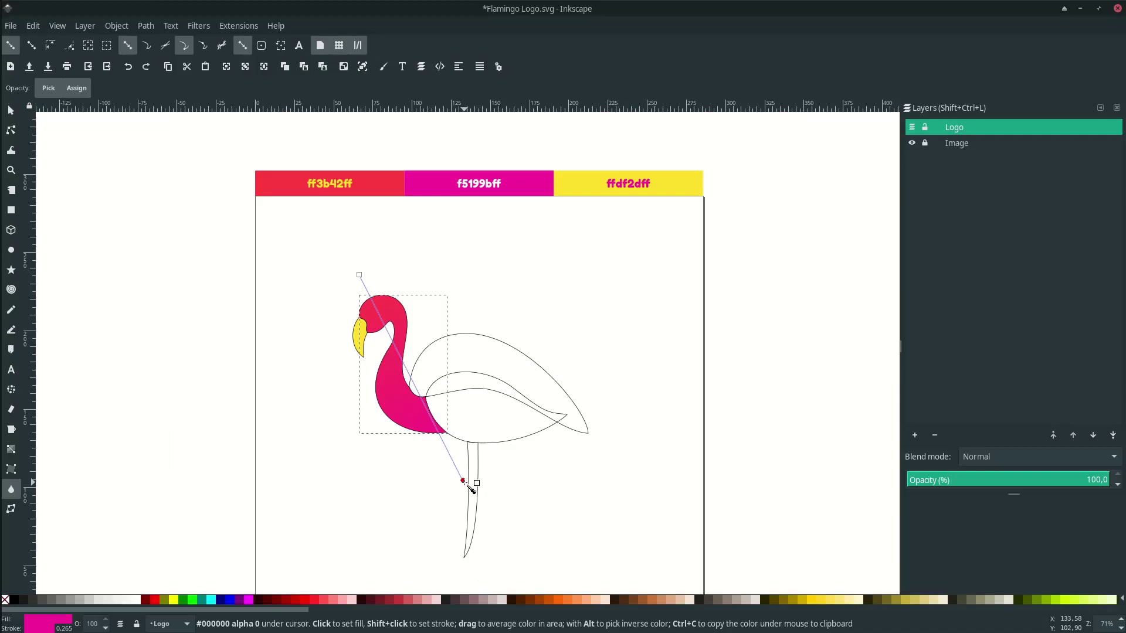
# Shorten the neck gradient by moving both of its ends closer to the shape.
pyautogui.press('n')
pyautogui.moveTo(464, 480)
pyautogui.mouseDown()
pyautogui.moveTo(475, 486)
pyautogui.moveTo(446, 466)
pyautogui.moveTo(469, 473)
pyautogui.mouseUp()
pyautogui.moveTo(364, 279); pyautogui.dragTo(395, 299)
pyautogui.moveTo(466, 464); pyautogui.dragTo(449, 462)
# Give the large upper wing a diagonal linear gradient from magenta at the front to the palette red ff3b42ff beyond the tail.
pyautogui.click(538, 336)
pyautogui.click(467, 334)
pyautogui.moveTo(465, 314); pyautogui.dragTo(435, 336)
pyautogui.click(435, 337)
pyautogui.click(475, 370)
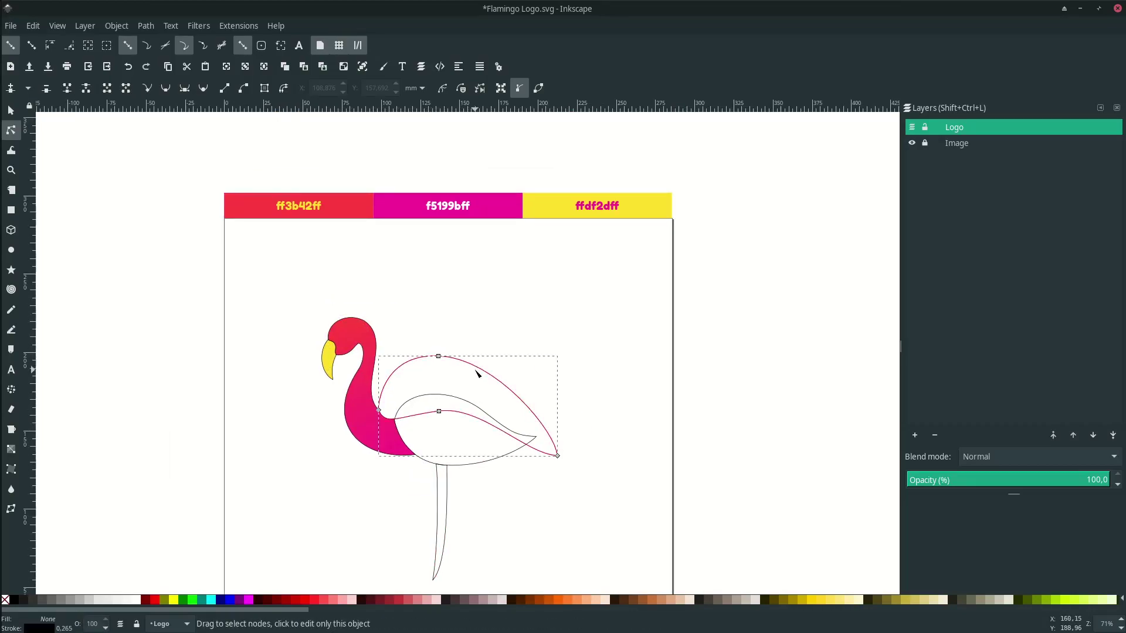
pyautogui.click(18, 449)
pyautogui.press('1')
pyautogui.moveTo(377, 343); pyautogui.dragTo(667, 513)
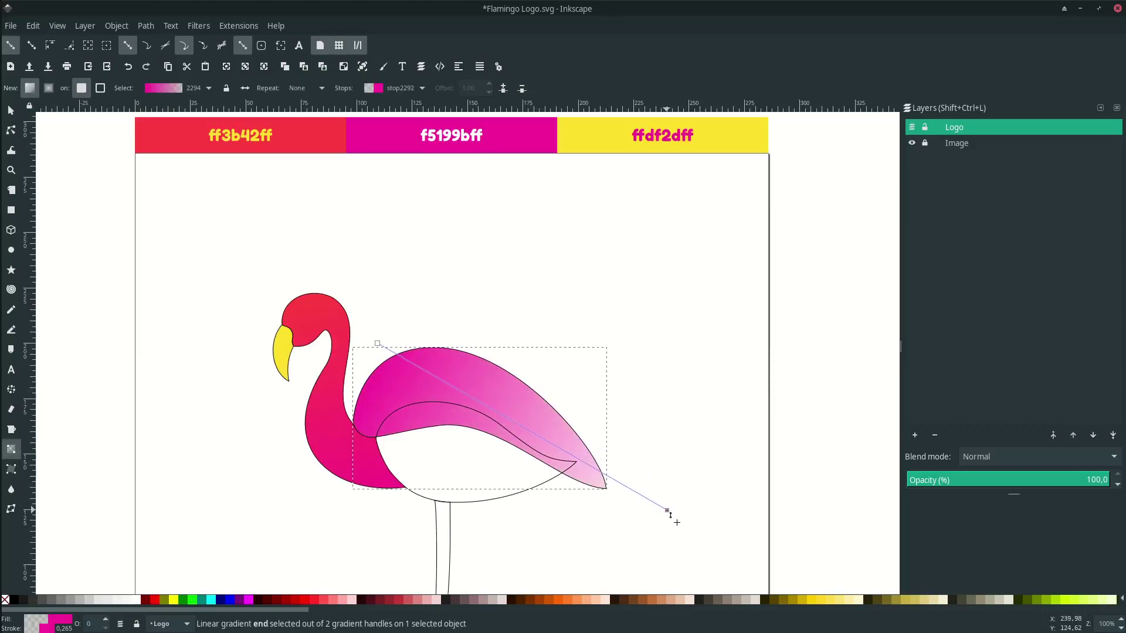
pyautogui.scroll(3, 677, 522)
pyautogui.press('d')
pyautogui.click(317, 210)
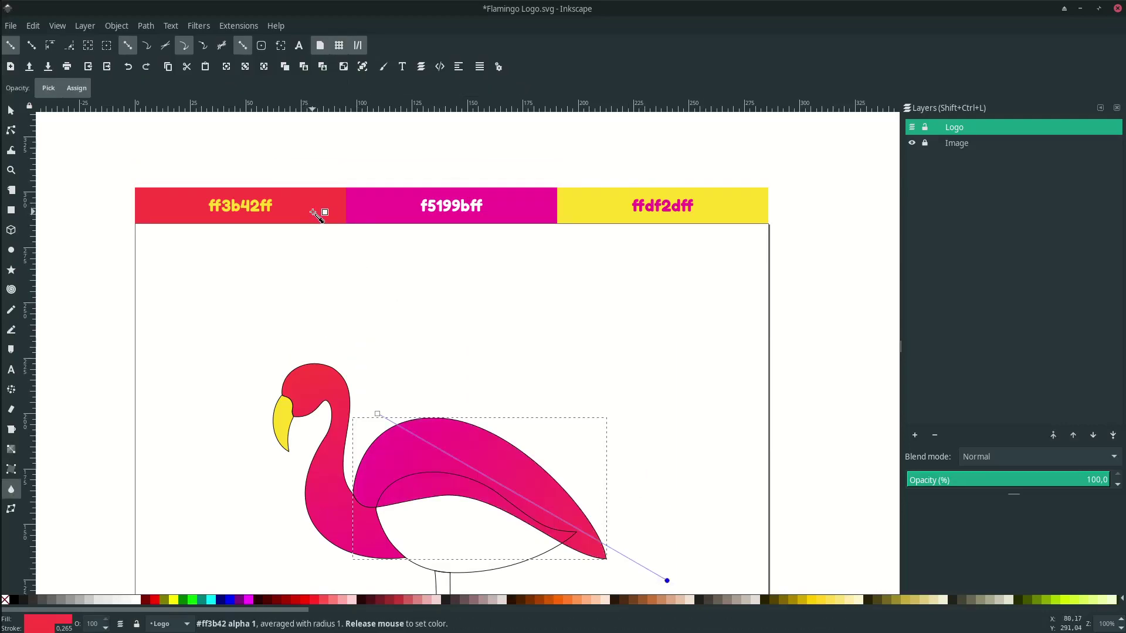
# Adjust the upper wing's gradient by shifting its magenta start slightly and pulling its red end closer to the tail tip.
pyautogui.scroll(-1, 440, 384)
pyautogui.press('n')
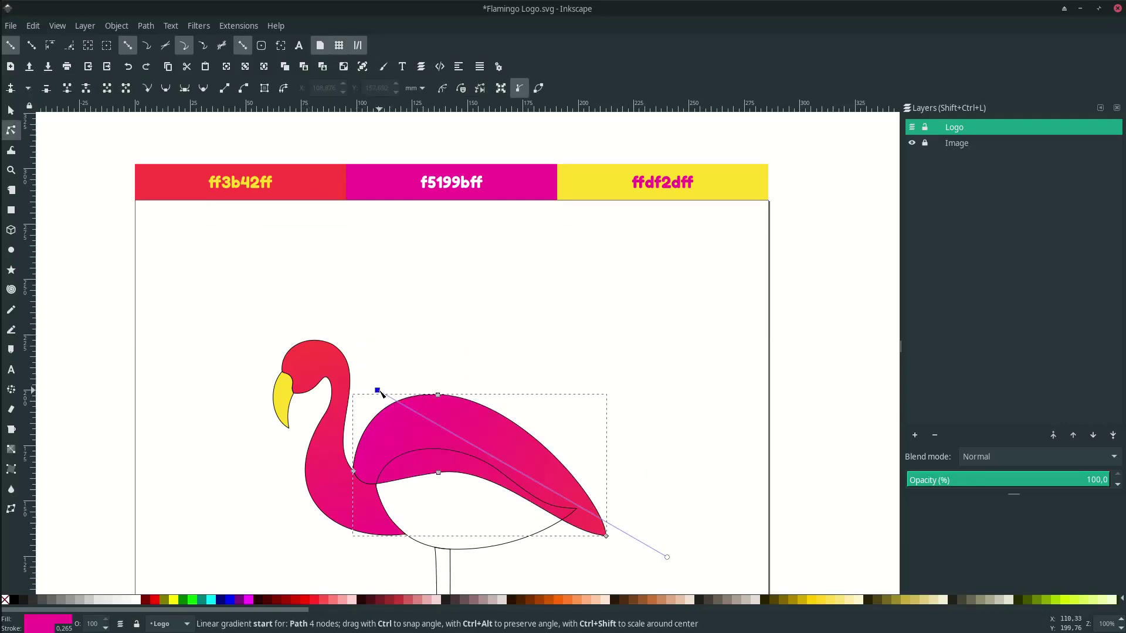
pyautogui.moveTo(378, 391); pyautogui.dragTo(381, 400)
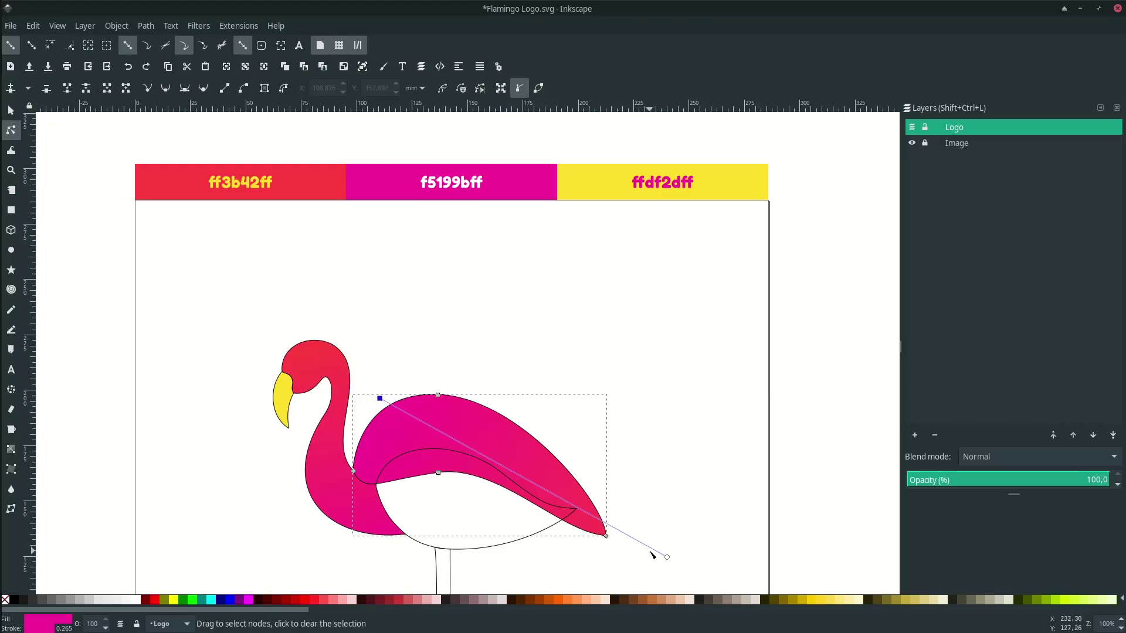
pyautogui.moveTo(668, 558); pyautogui.dragTo(633, 544)
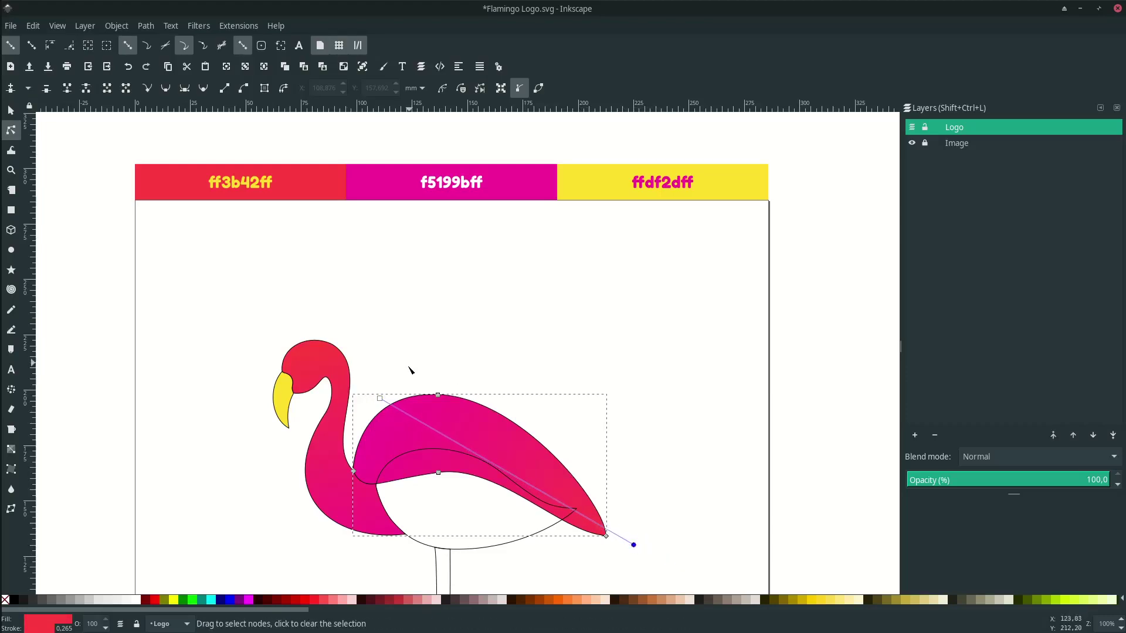
pyautogui.moveTo(385, 401); pyautogui.dragTo(380, 402)
pyautogui.scroll(-3, 508, 515)
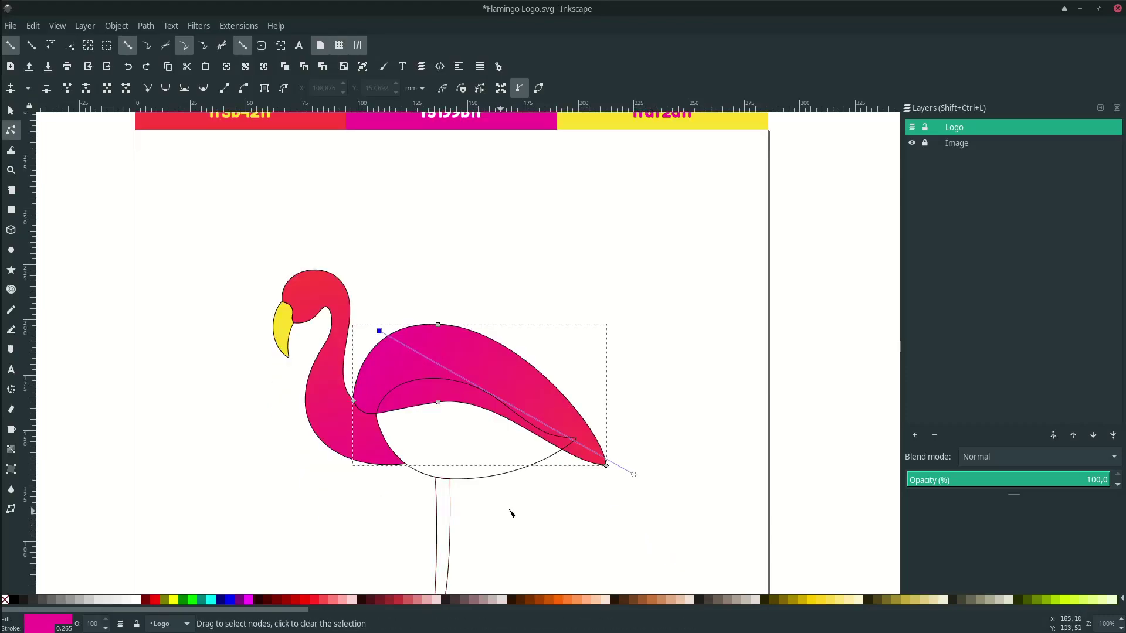
# Give the lower body shape a diagonal linear gradient from red beyond the tail to the palette magenta f5199bff at the front.
pyautogui.keyDown('ctrl'); pyautogui.scroll(-1, 488, 468); pyautogui.keyUp('ctrl')
pyautogui.click(498, 473)
pyautogui.press('g')
pyautogui.moveTo(575, 483); pyautogui.dragTo(404, 408)
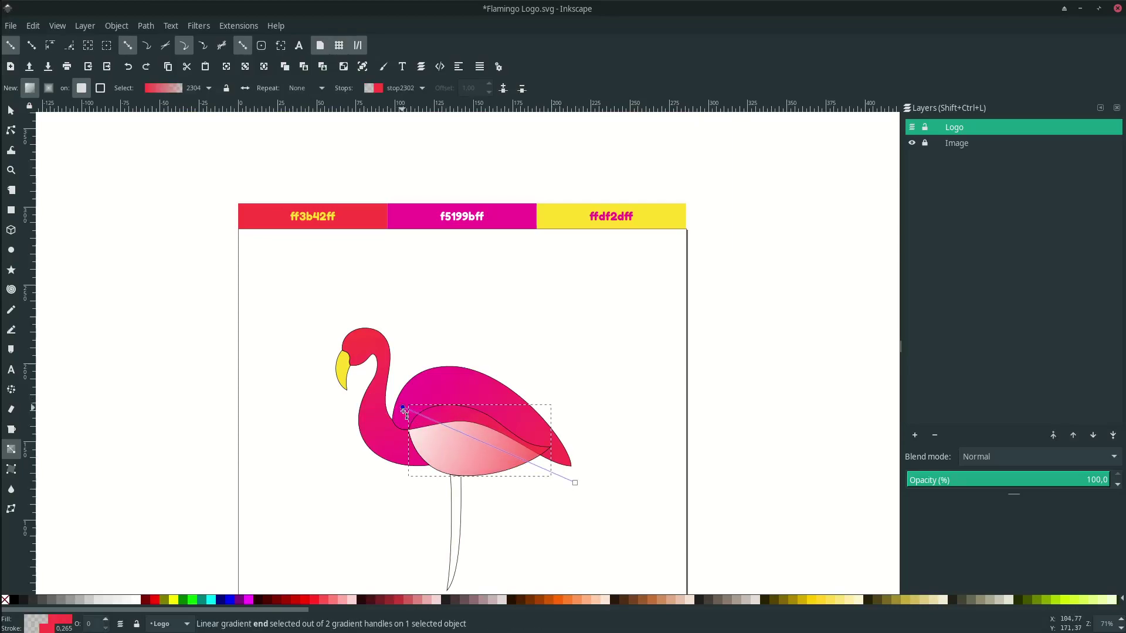
pyautogui.scroll(1, 435, 404)
pyautogui.press('d')
pyautogui.click(414, 141)
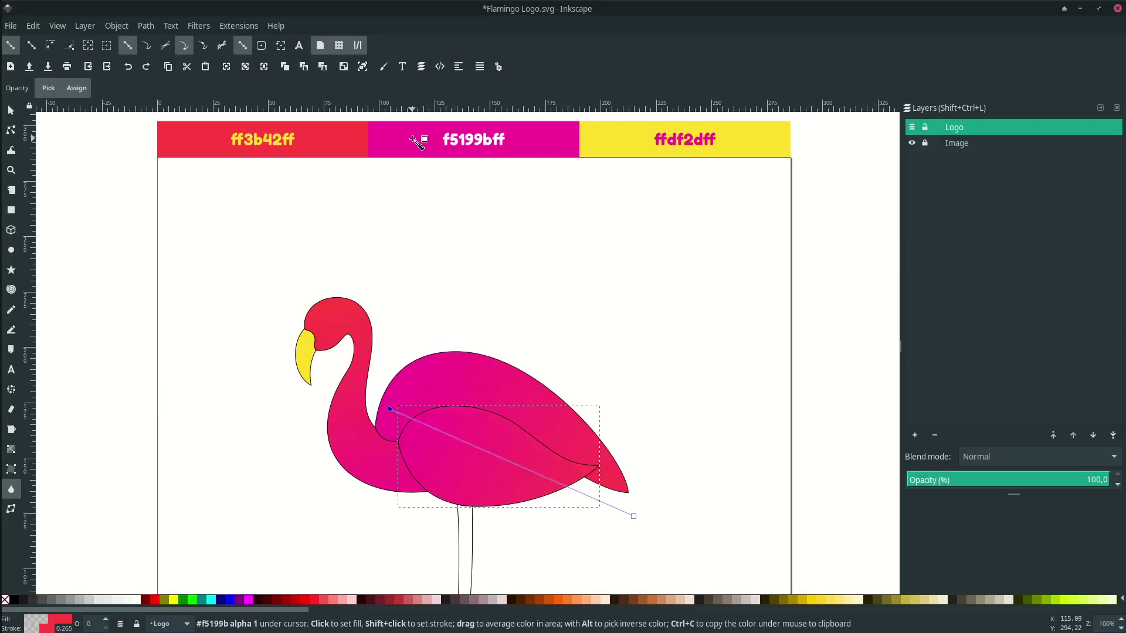
# Shorten the lower body's gradient by moving its red end in beneath the belly.
pyautogui.press('n')
pyautogui.moveTo(619, 516); pyautogui.dragTo(545, 510)
pyautogui.press('s')
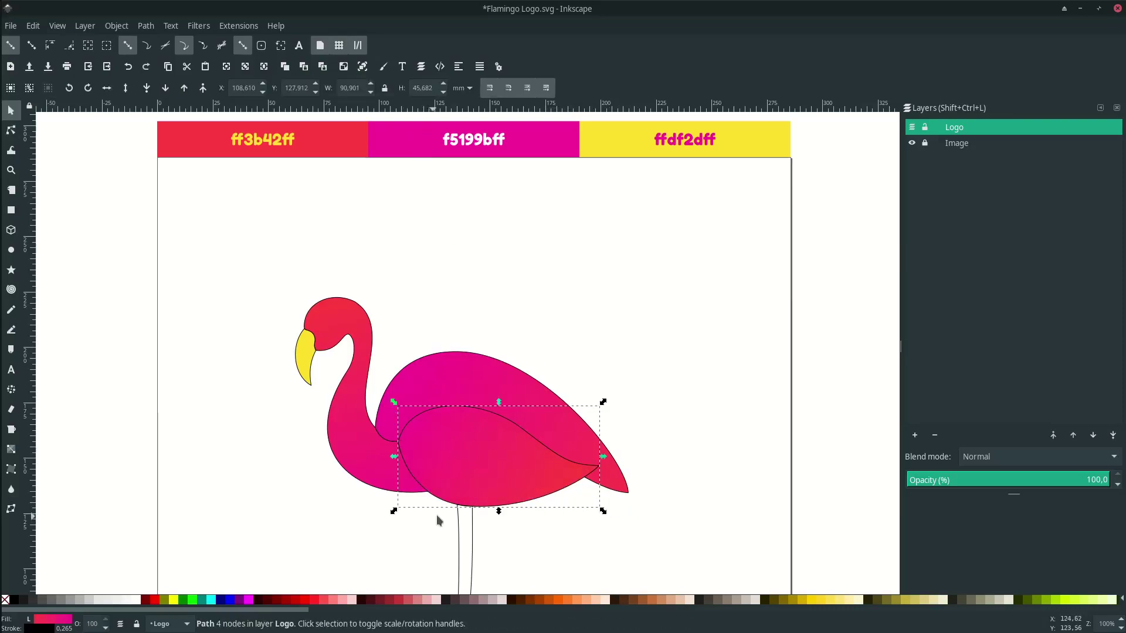
# Give the leg a vertical linear gradient from magenta at the foot to the palette red ff3b42ff above, and save the document.
pyautogui.scroll(-6, 467, 522)
pyautogui.scroll(1, 517, 461)
pyautogui.click(446, 482)
pyautogui.press('g')
pyautogui.moveTo(457, 527); pyautogui.dragTo(455, 359)
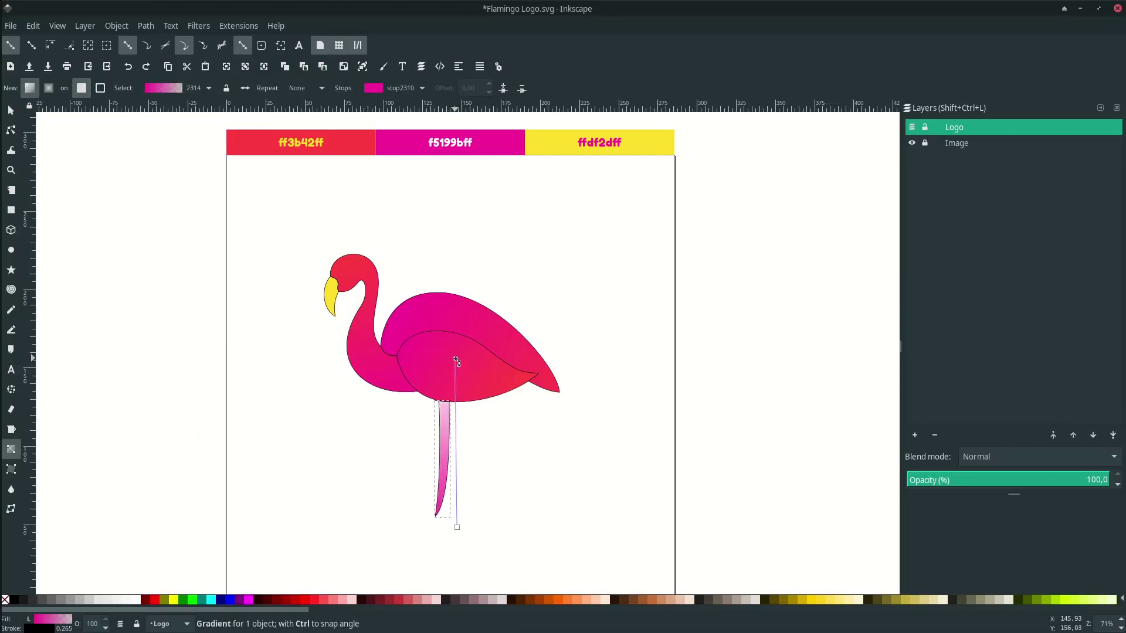
pyautogui.scroll(2, 456, 355)
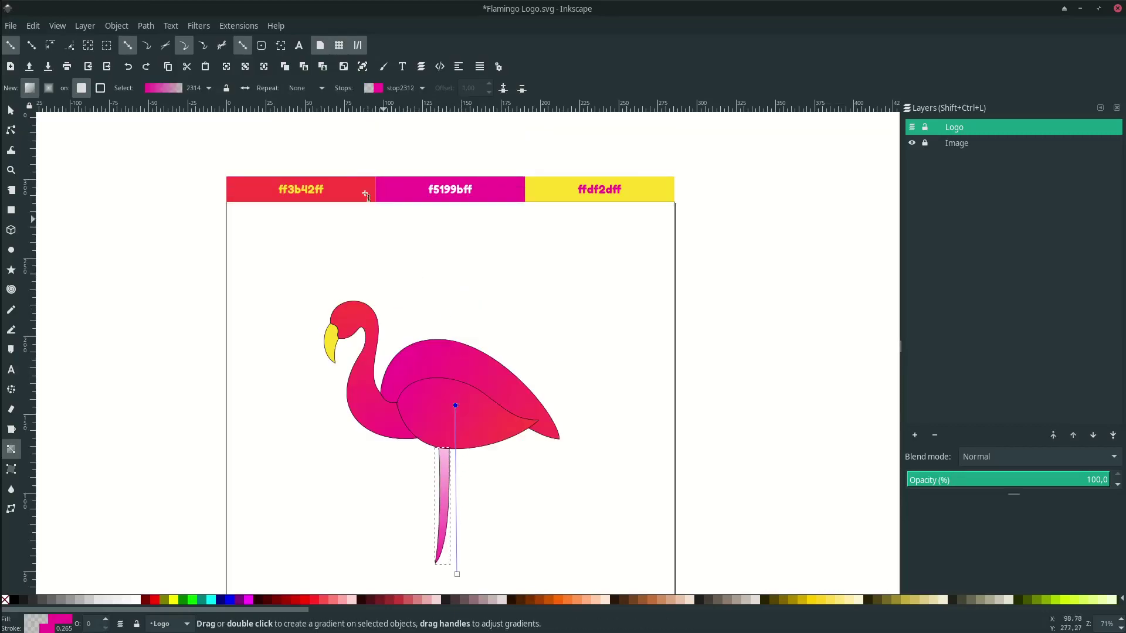
pyautogui.press('d')
pyautogui.click(353, 189)
pyautogui.scroll(-1, 516, 304)
pyautogui.press('s')
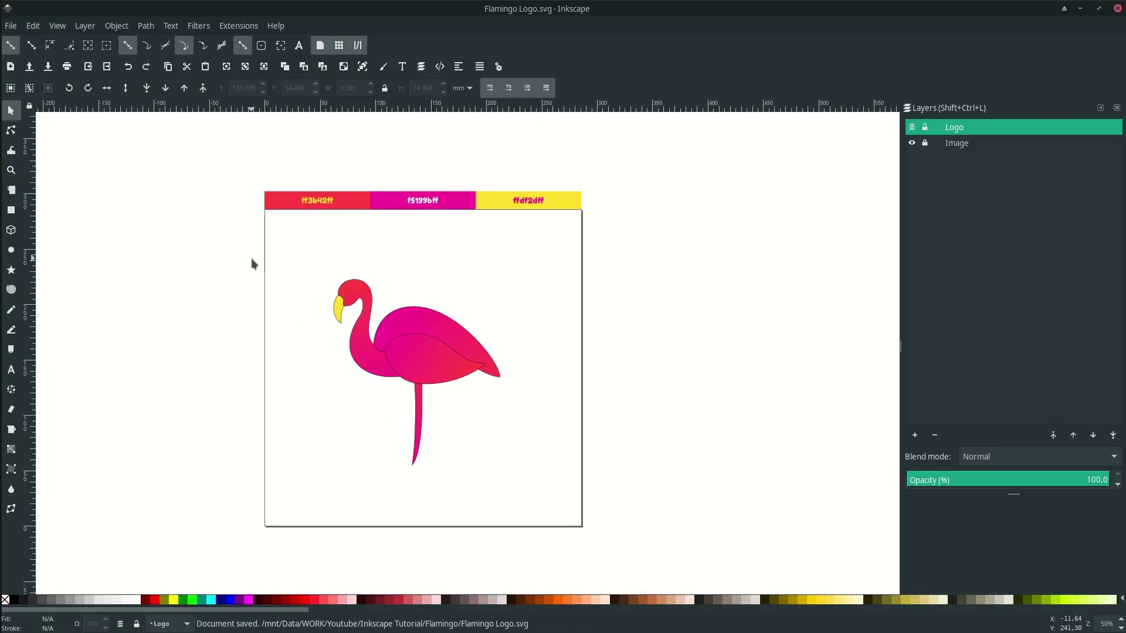
# Remove the stroke from all five flamingo shapes at once.
pyautogui.moveTo(265, 249); pyautogui.dragTo(600, 534)
pyautogui.rightClick(51, 629)
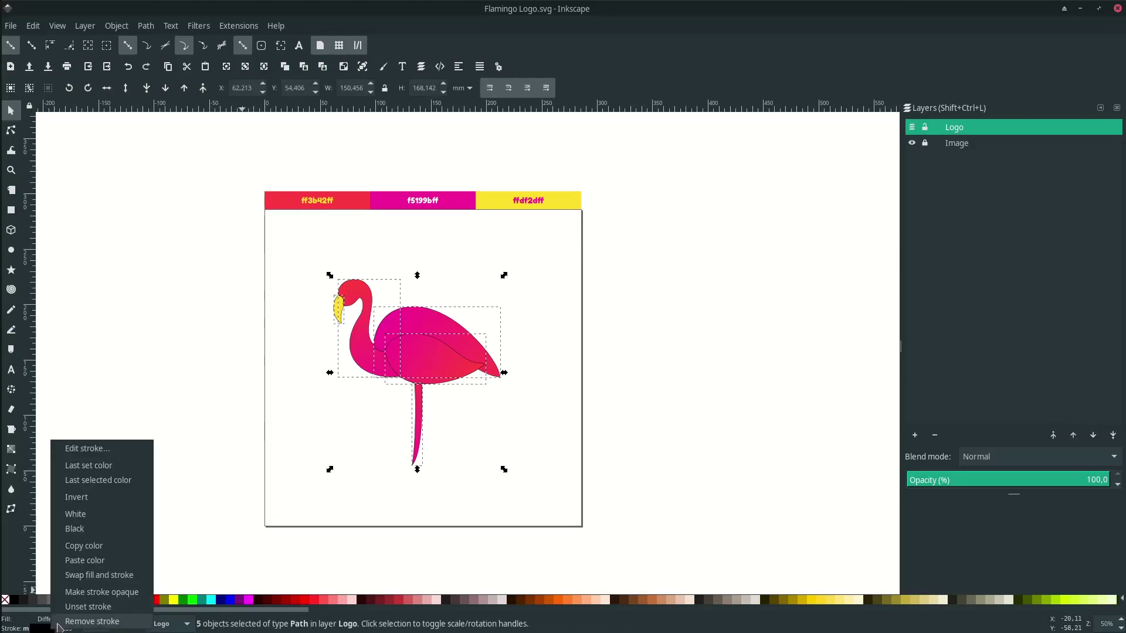
pyautogui.click(57, 622)
pyautogui.click(376, 496)
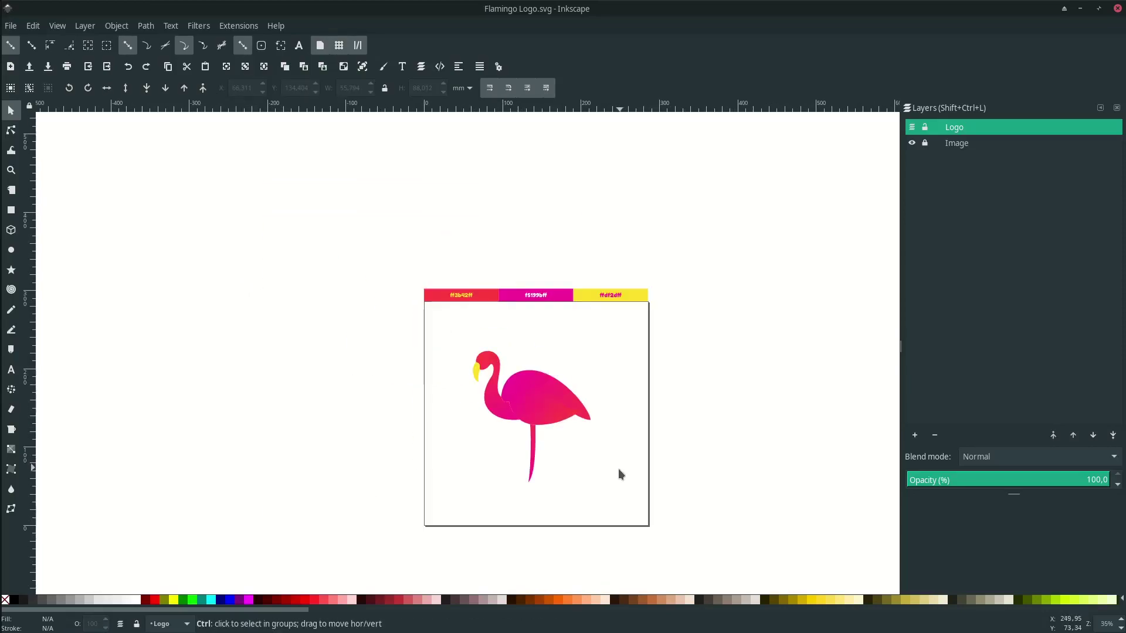
# Turn off snapping and nudge the neck shape's node beneath the front of the wing to close the white gap.
pyautogui.scroll(1, 619, 468)
pyautogui.scroll(2, 469, 403)
pyautogui.click(448, 389)
pyautogui.scroll(2, 447, 389)
pyautogui.doubleClick(448, 389)
pyautogui.scroll(2, 451, 289)
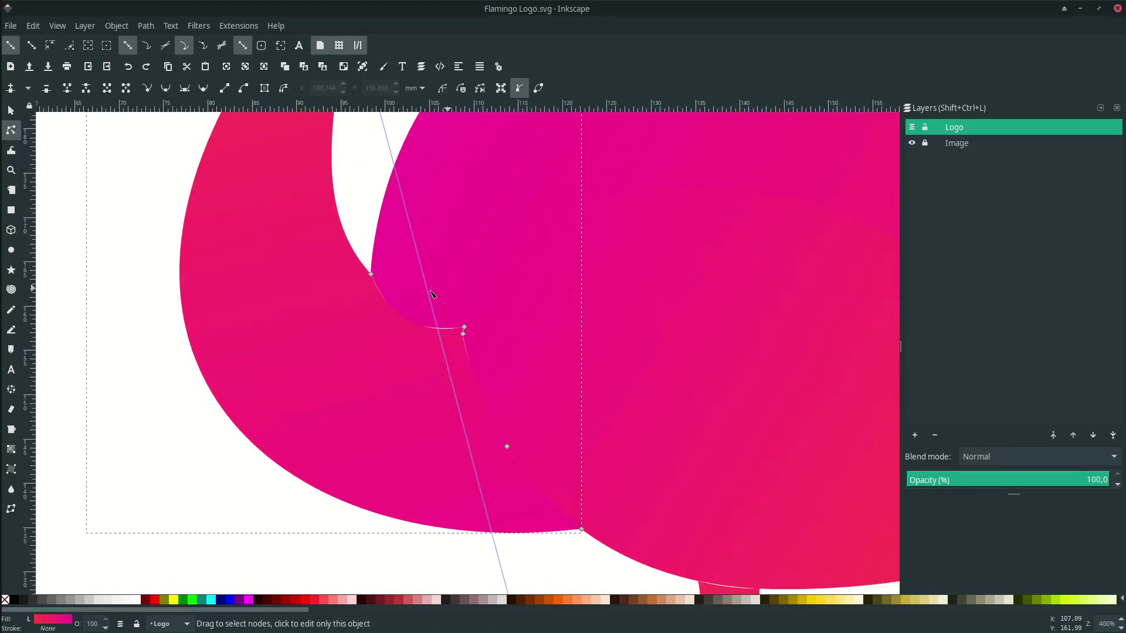
pyautogui.click(11, 47)
pyautogui.scroll(3, 446, 305)
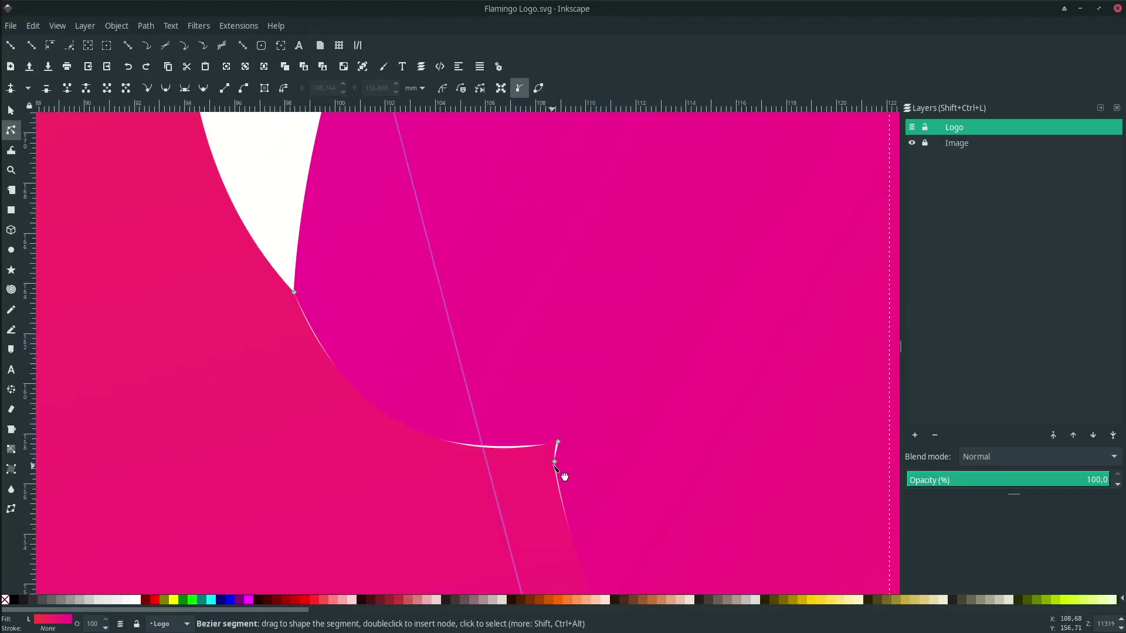
pyautogui.moveTo(556, 461); pyautogui.dragTo(559, 461)
pyautogui.scroll(-3, 544, 484)
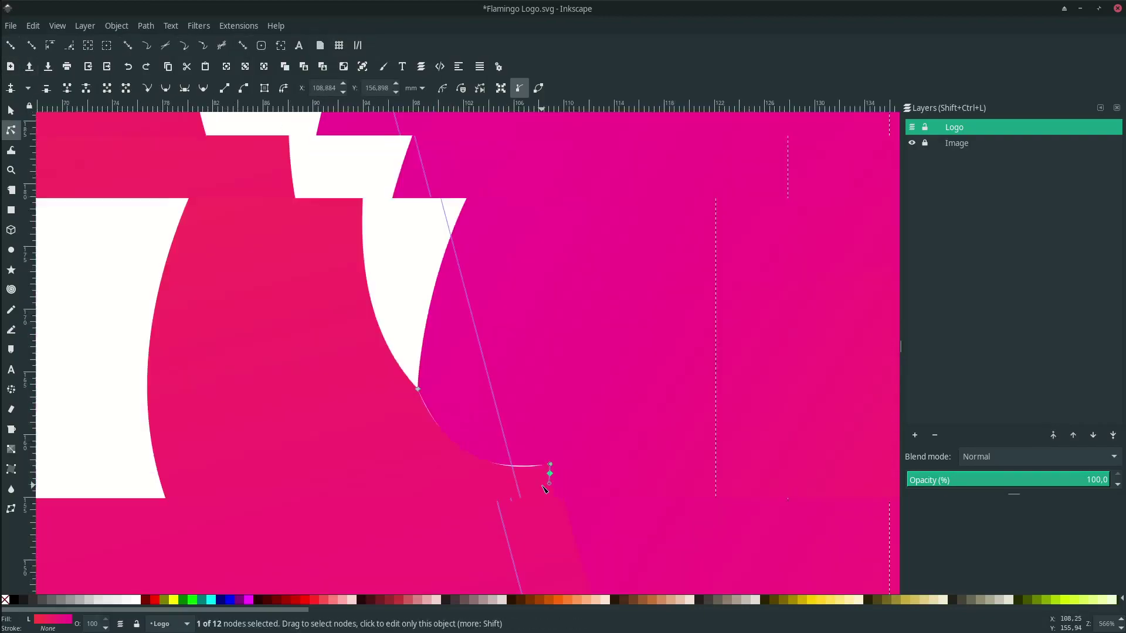
pyautogui.scroll(-8, 551, 552)
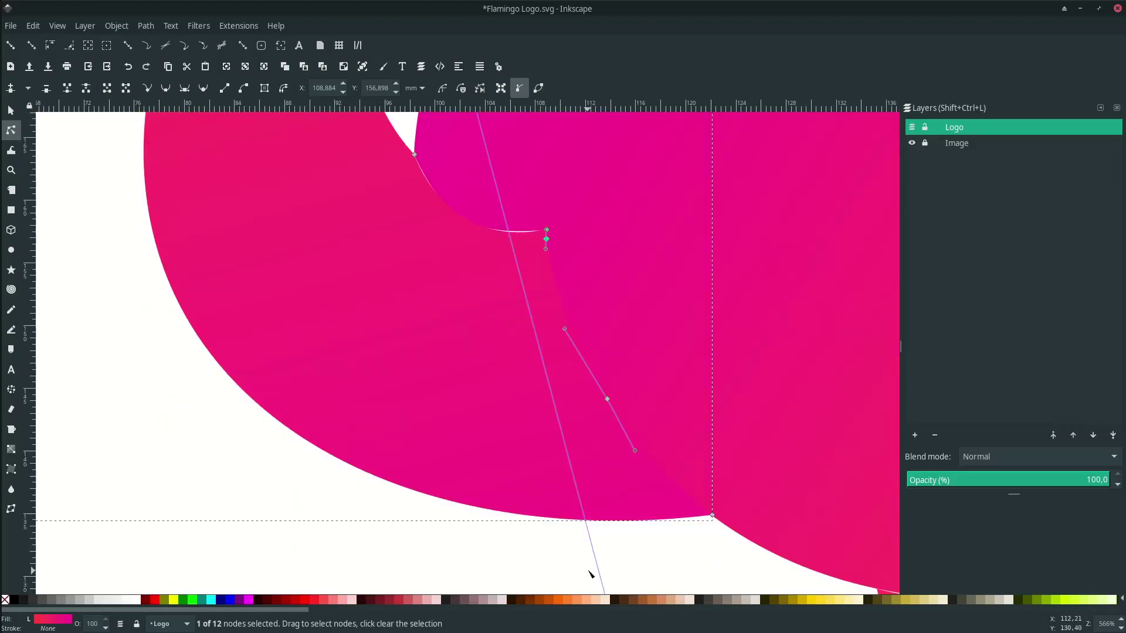
# Reshape the neck's edge beneath the front of the wing to cover the remaining thin gap, and save the document.
pyautogui.scroll(5, 569, 231)
pyautogui.moveTo(446, 298); pyautogui.dragTo(450, 281)
pyautogui.click(445, 259)
pyautogui.scroll(-7, 206, 326)
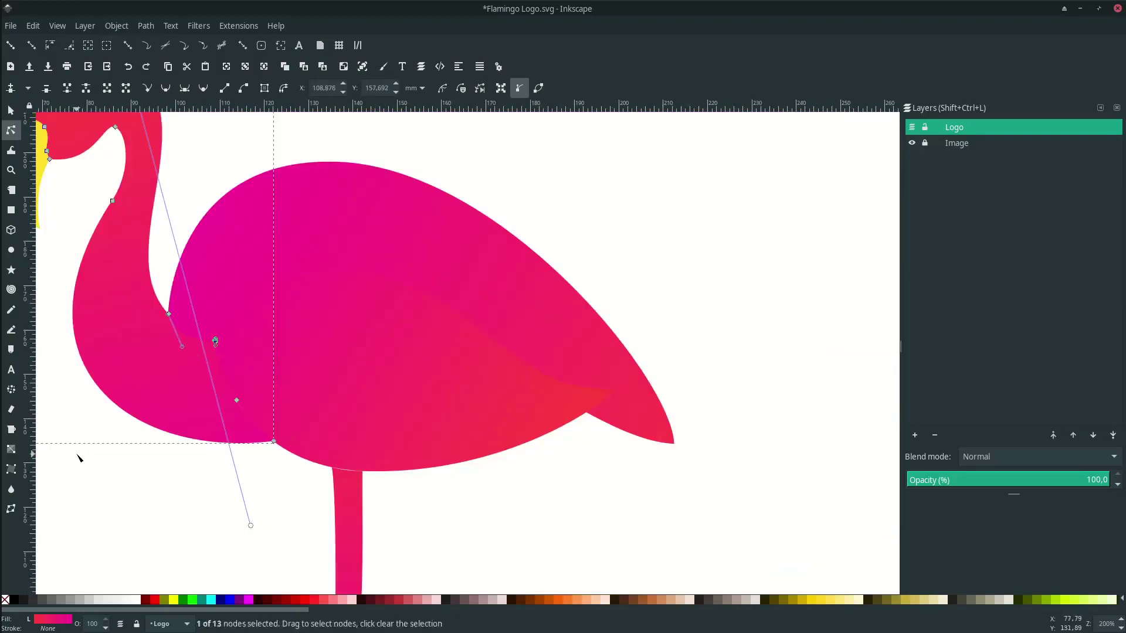
pyautogui.hscroll(-4, 105, 458)
pyautogui.scroll(-1, 186, 461)
pyautogui.press('Escape')
pyautogui.hscroll(-4, 262, 416)
pyautogui.scroll(-2, 262, 416)
pyautogui.hscroll(-4, 281, 427)
pyautogui.scroll(-3, 282, 427)
pyautogui.press('s')
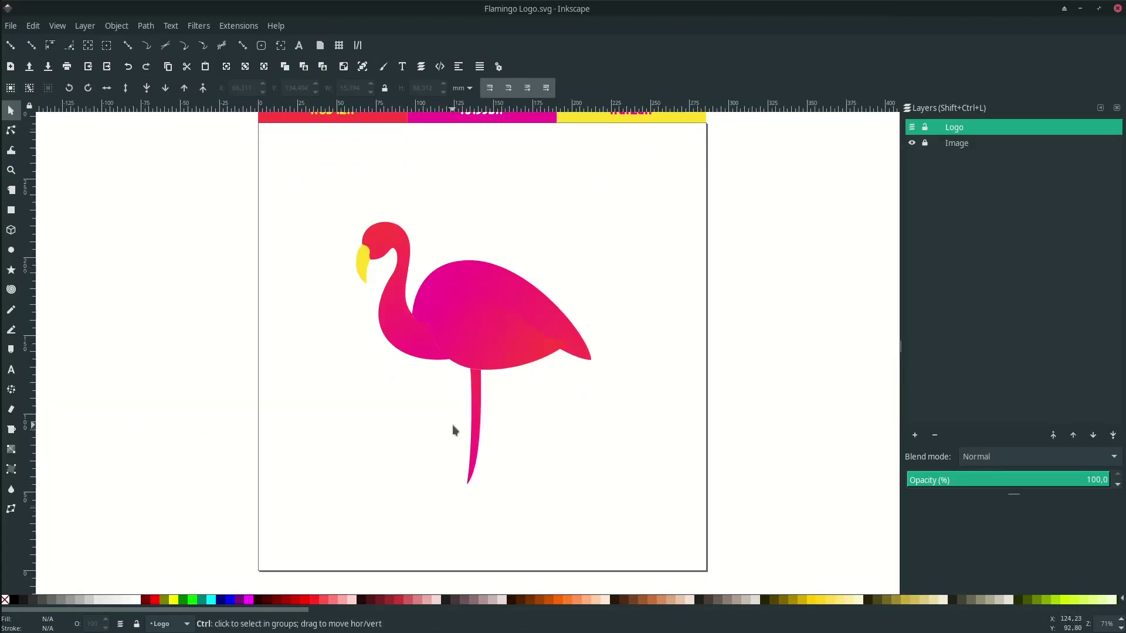
pyautogui.scroll(-1, 452, 424)
pyautogui.hotkey('ctrl', 's')
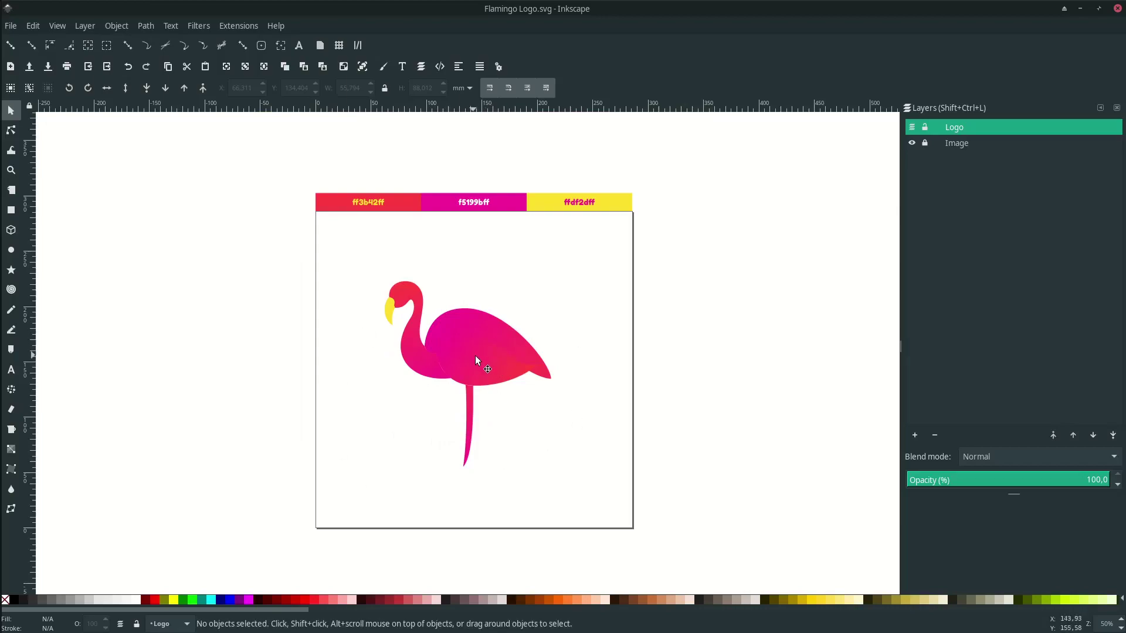
# Turn snapping back on and start a Bezier path curving from the beak's tip through the beak and past its upper edge.
pyautogui.press('b')
pyautogui.scroll(4, 404, 327)
pyautogui.scroll(2, 403, 326)
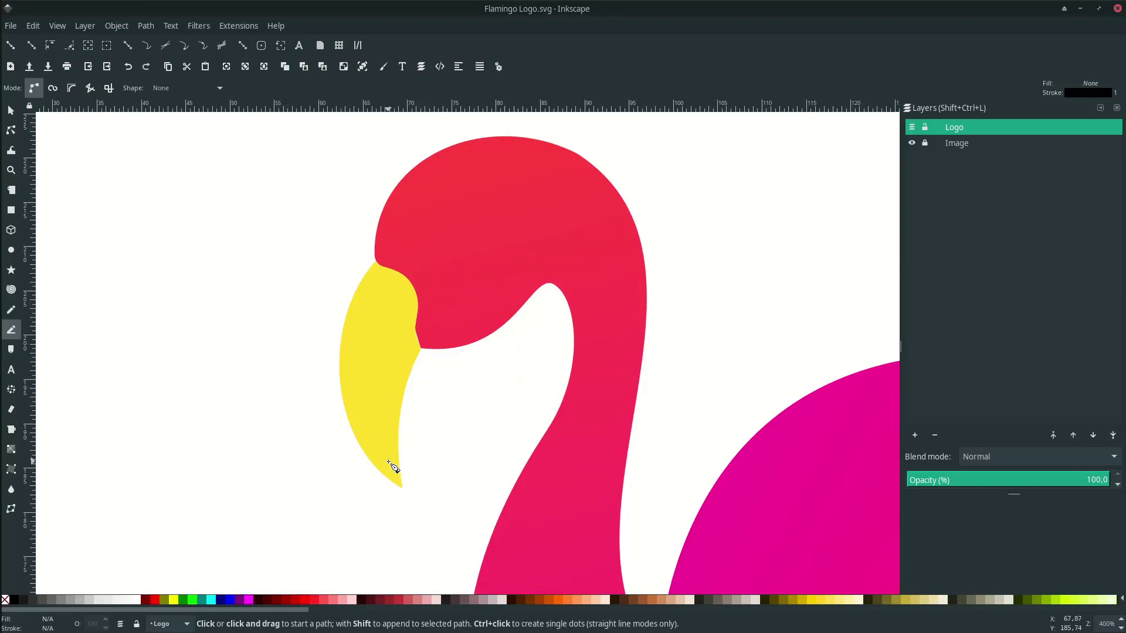
pyautogui.click(12, 47)
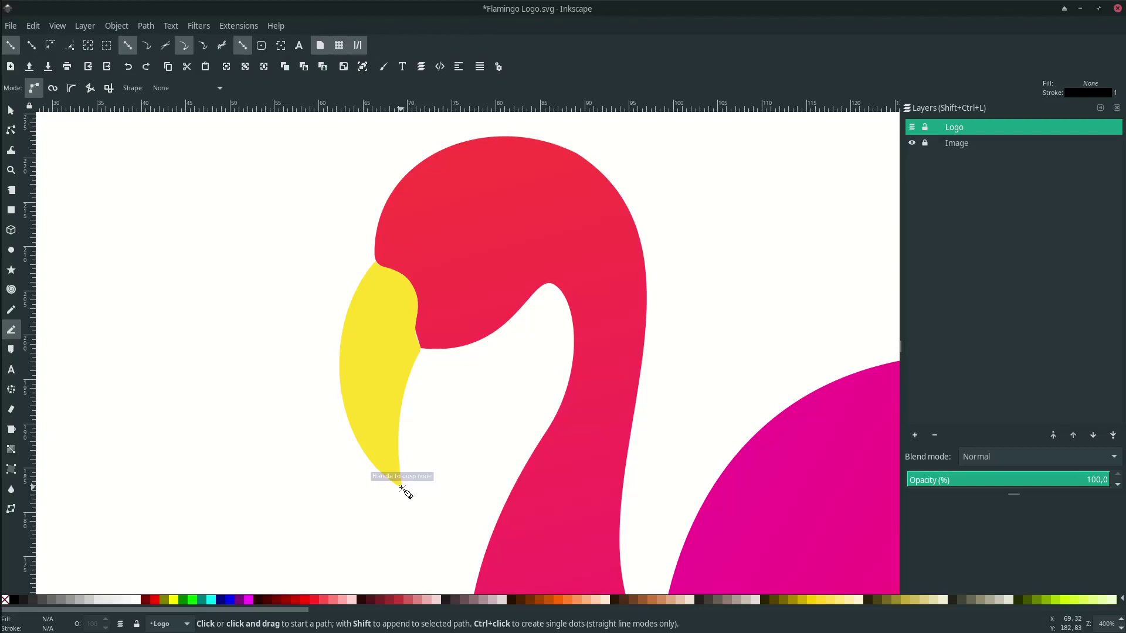
pyautogui.scroll(1, 357, 510)
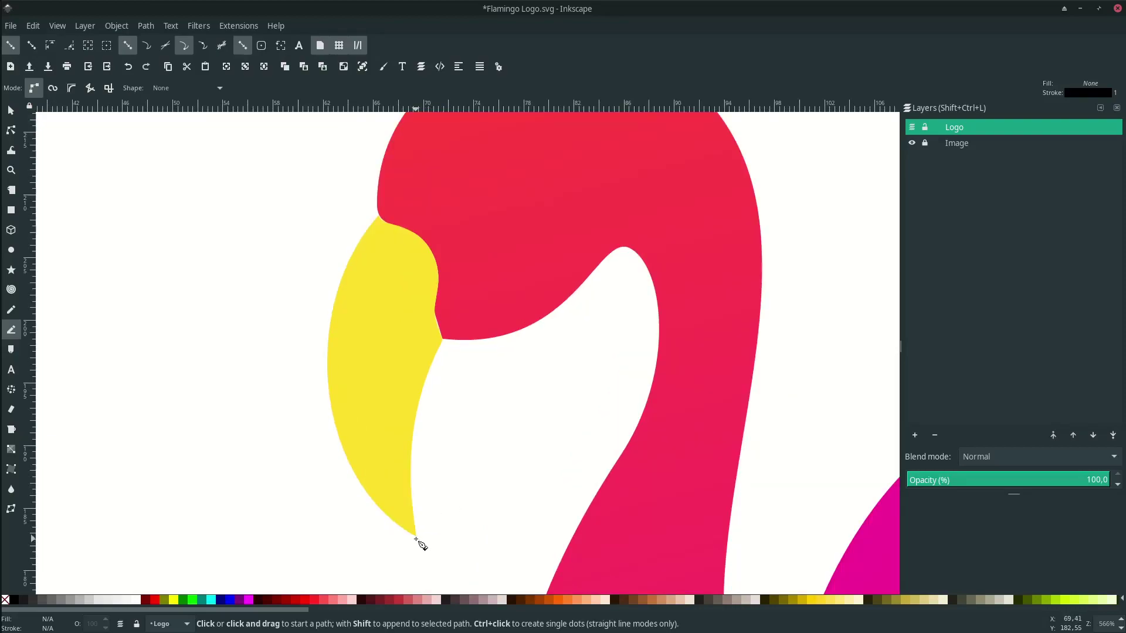
pyautogui.click(416, 538)
pyautogui.moveTo(389, 223); pyautogui.dragTo(527, 6)
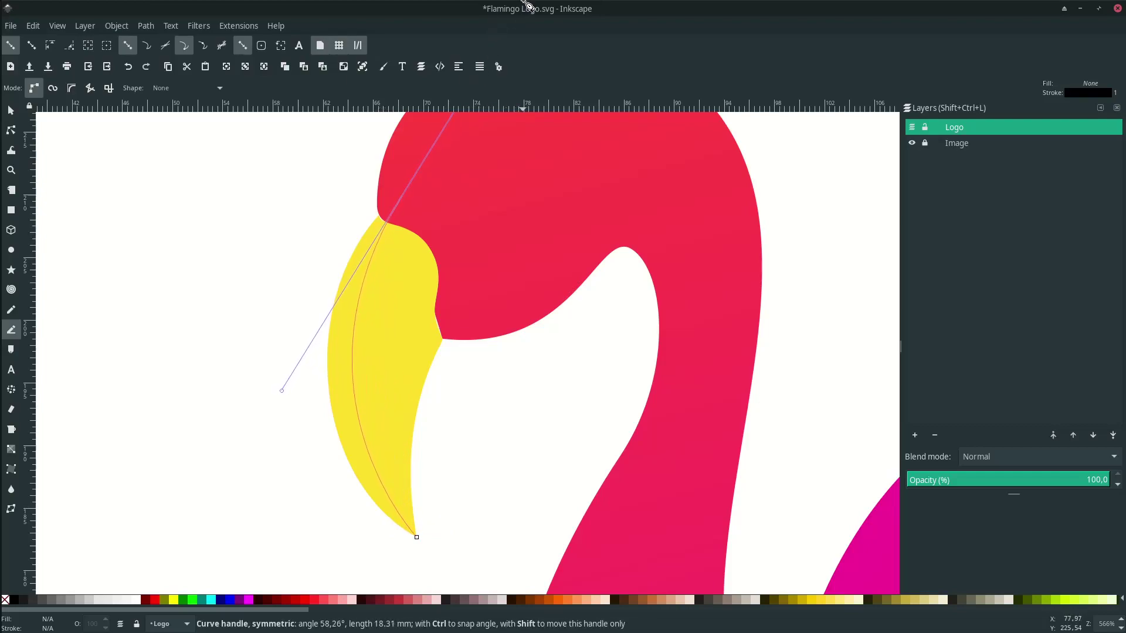
# Close the path loosely around the beak's outer side and swap its fill and stroke to make it solid black.
pyautogui.moveTo(527, 6); pyautogui.dragTo(297, 197)
pyautogui.click(271, 230)
pyautogui.moveTo(262, 395); pyautogui.dragTo(264, 402)
pyautogui.moveTo(287, 434); pyautogui.dragTo(287, 446)
pyautogui.moveTo(303, 481); pyautogui.dragTo(316, 492)
pyautogui.moveTo(383, 557); pyautogui.dragTo(416, 521)
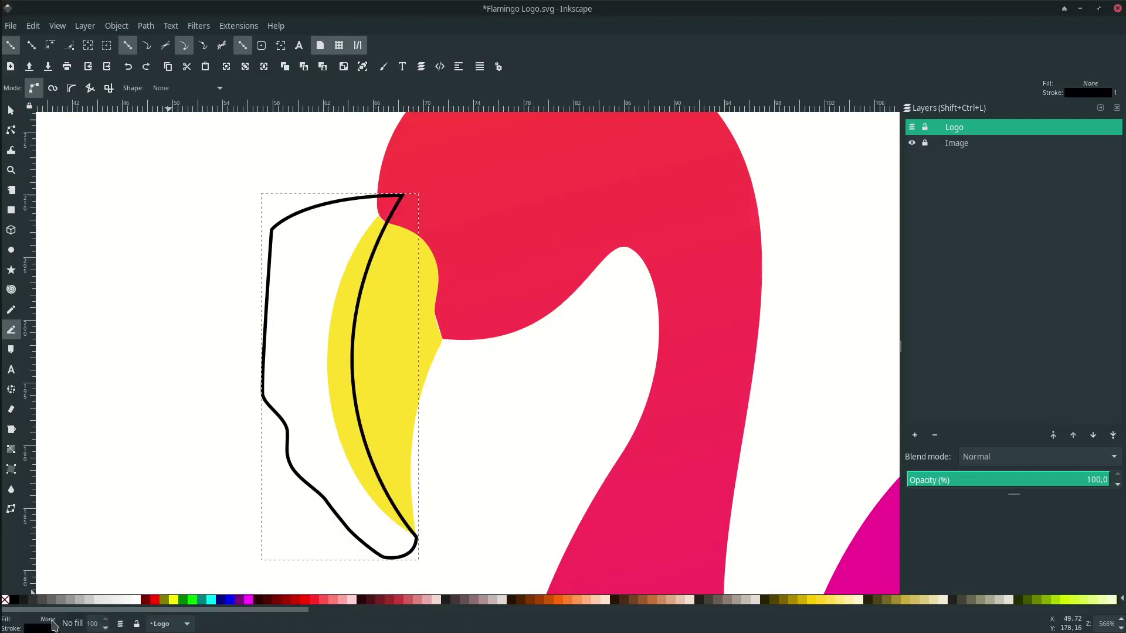
pyautogui.rightClick(52, 623)
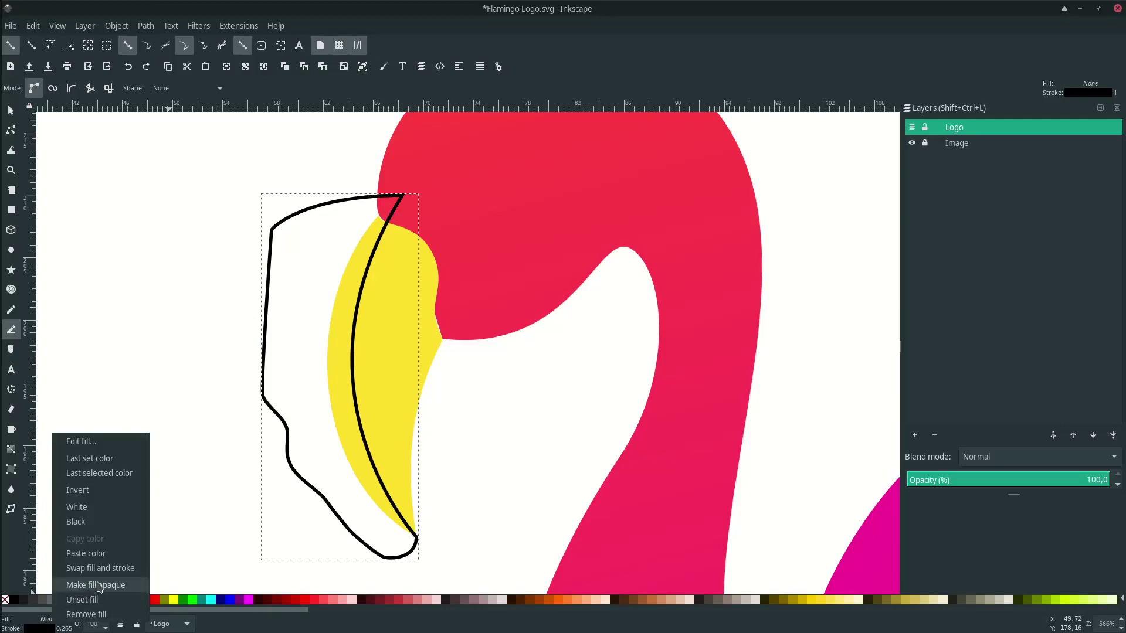
pyautogui.click(107, 575)
# Duplicate the yellow beak, raise the copy to the top, and intersect it with the black shape.
pyautogui.press('s')
pyautogui.click(408, 327)
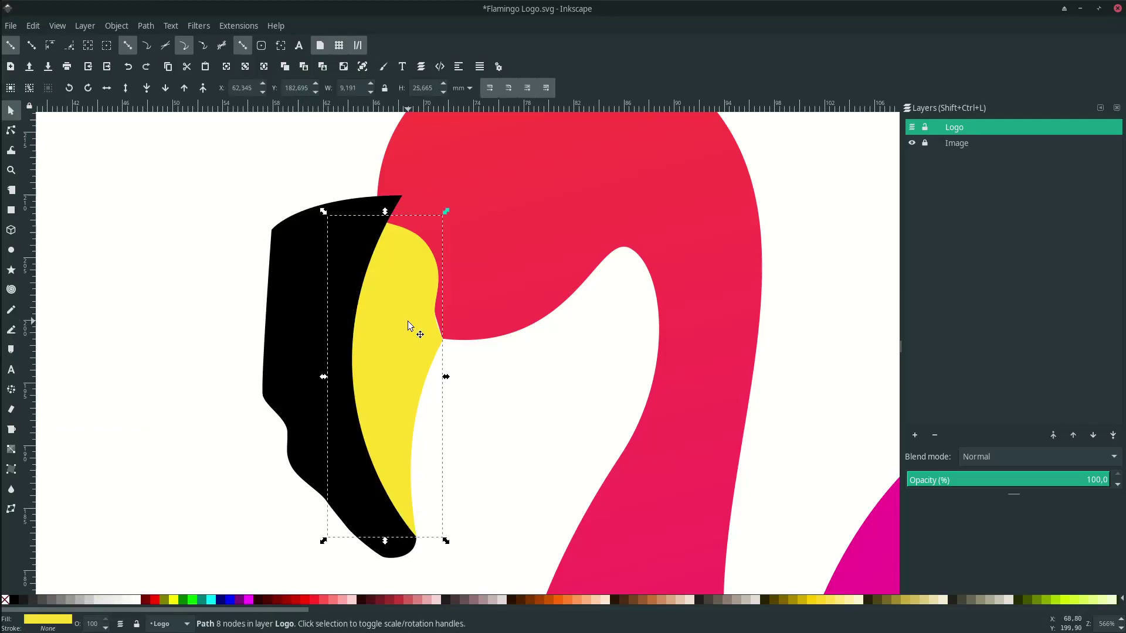
pyautogui.press('ctrl')
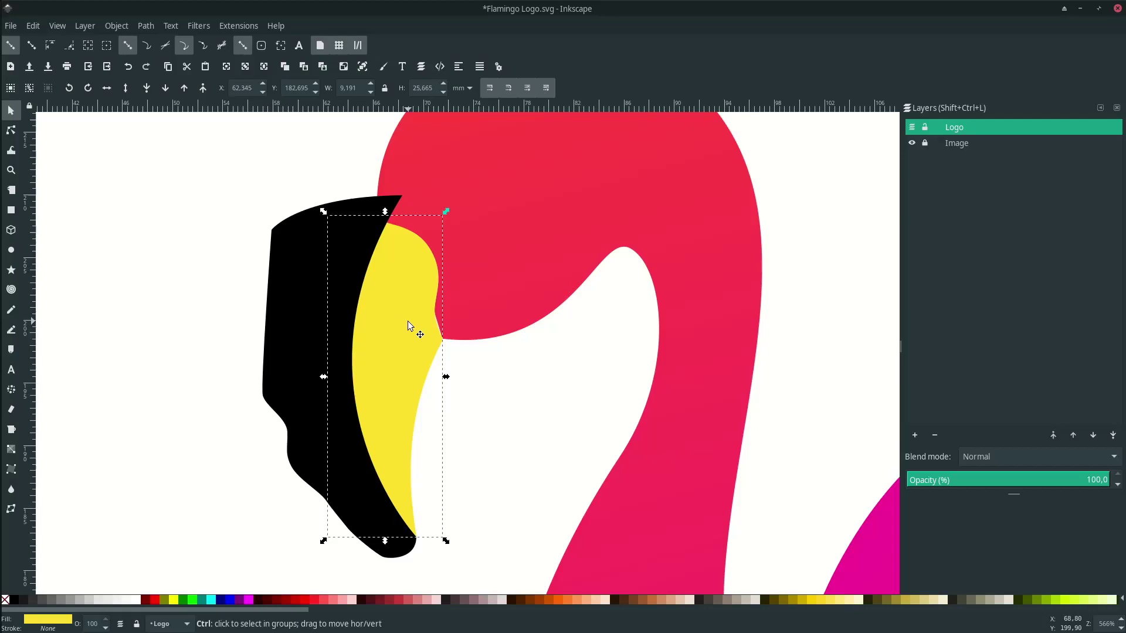
pyautogui.press('Home')
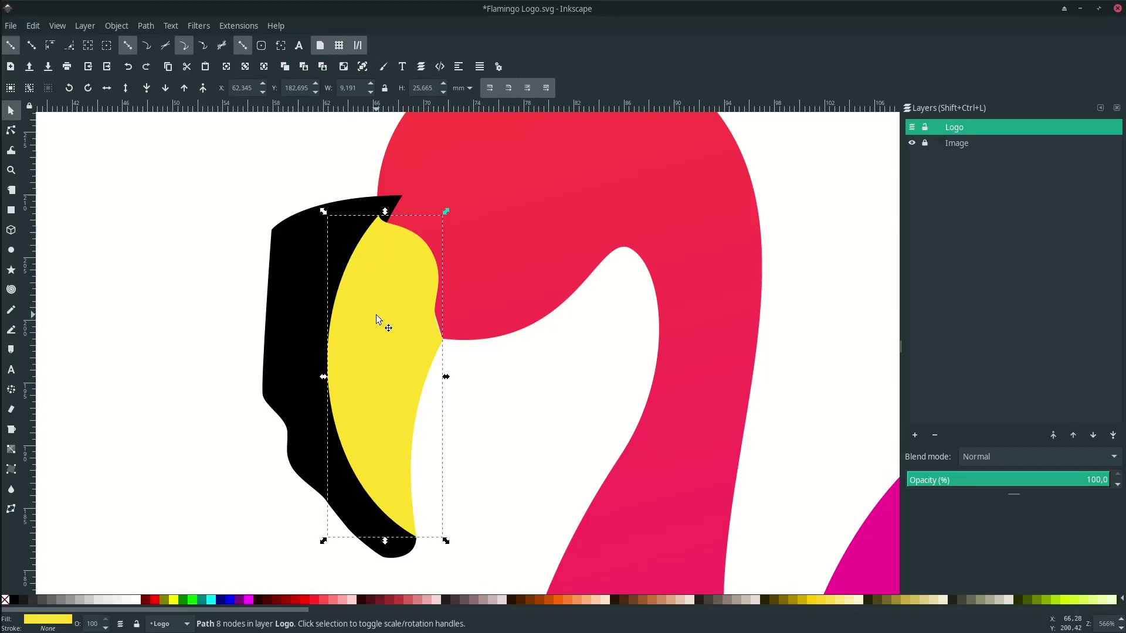
pyautogui.press('shift')
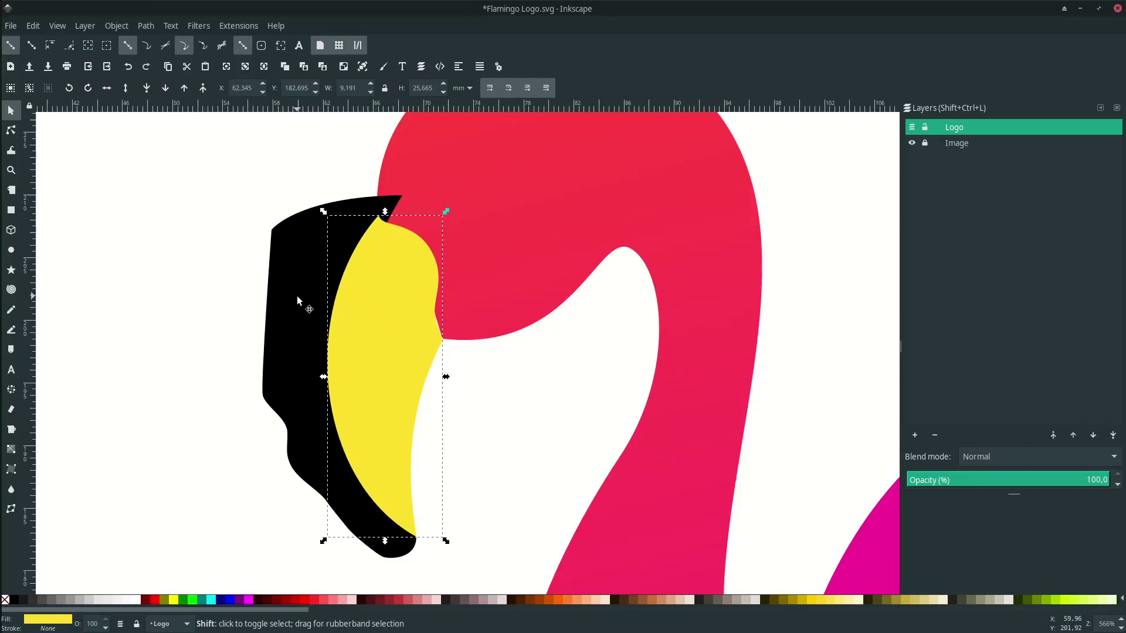
pyautogui.keyDown('shift'); pyautogui.click(297, 301); pyautogui.keyUp('shift')
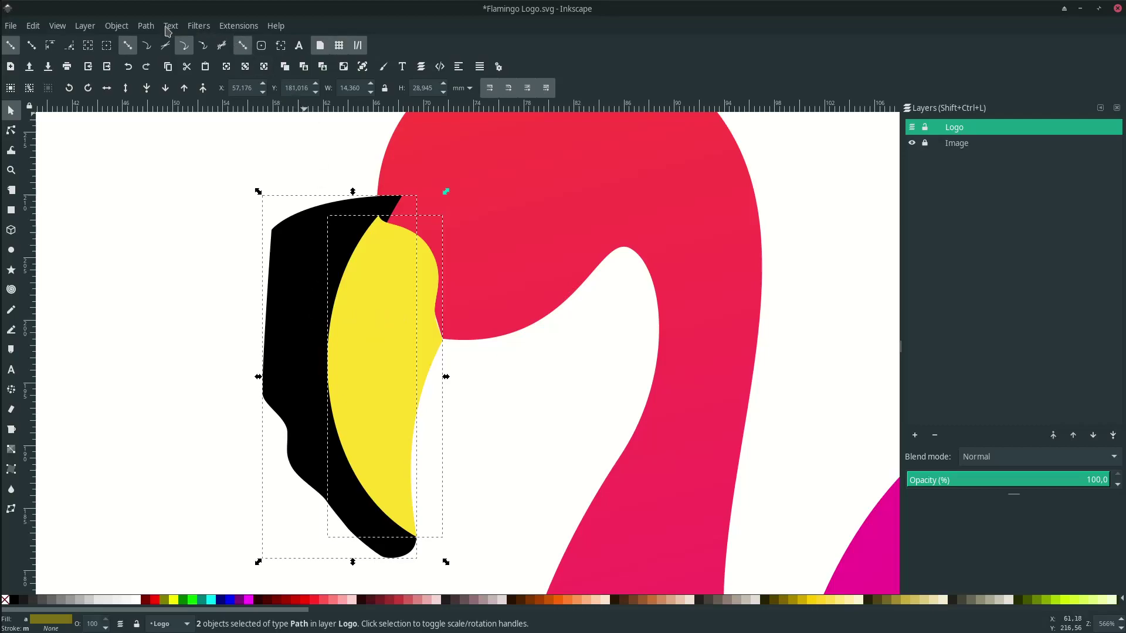
pyautogui.click(146, 26)
pyautogui.click(177, 131)
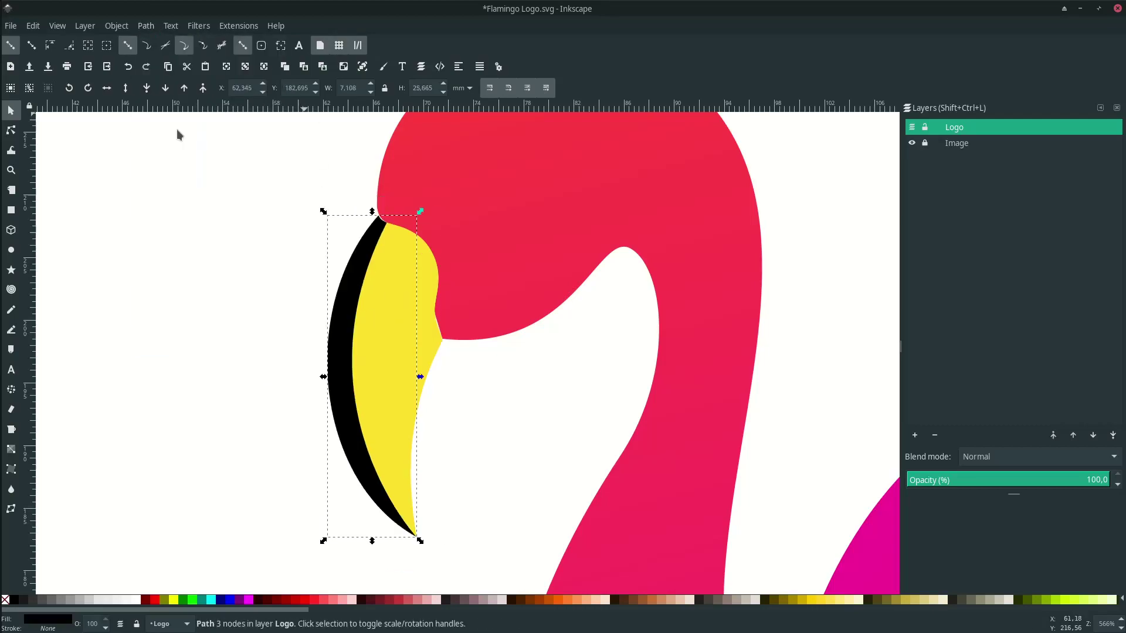
# Fill the black beak sliver with white and set its opacity to 50% as a highlight.
pyautogui.click(227, 328)
pyautogui.click(352, 329)
pyautogui.click(140, 600)
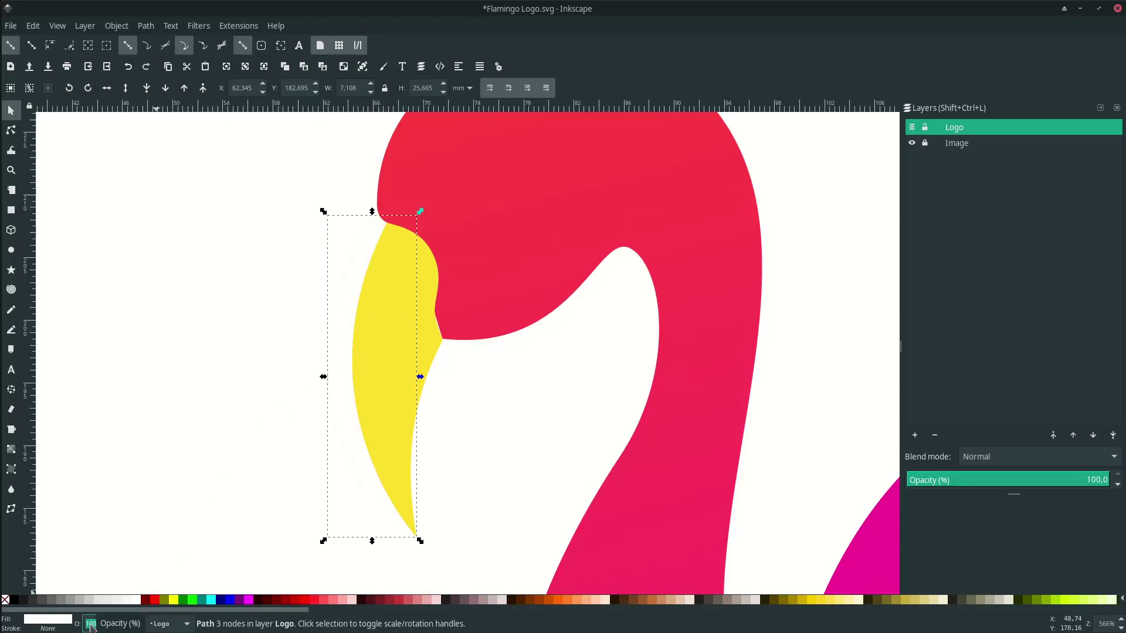
pyautogui.write('50')
pyautogui.press('Return')
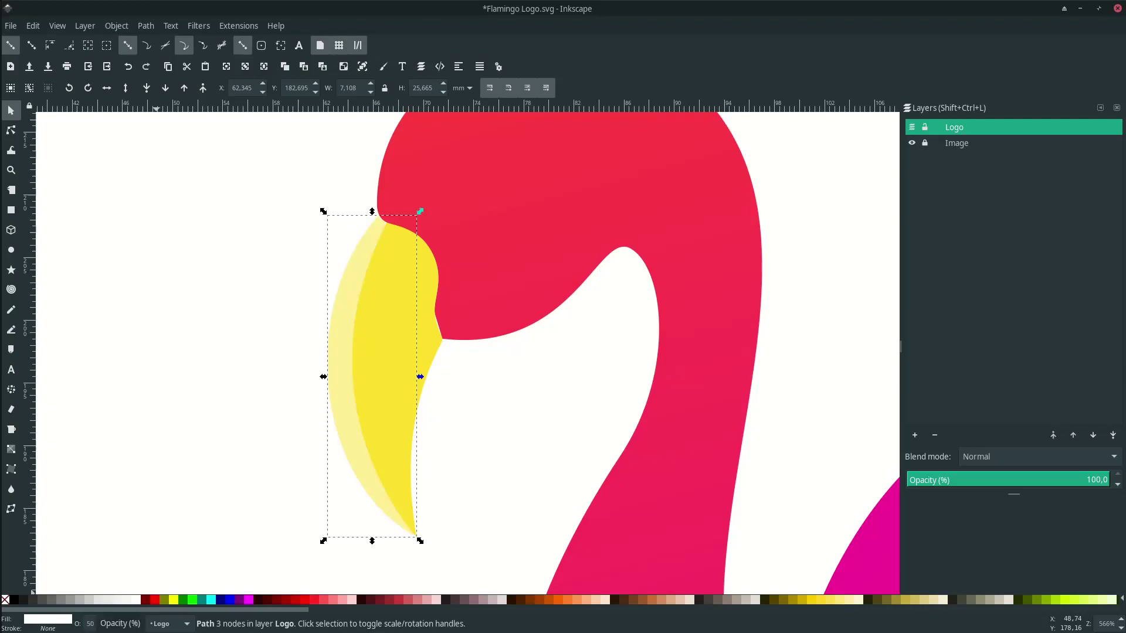
pyautogui.scroll(-1, 262, 464)
pyautogui.scroll(2, 263, 464)
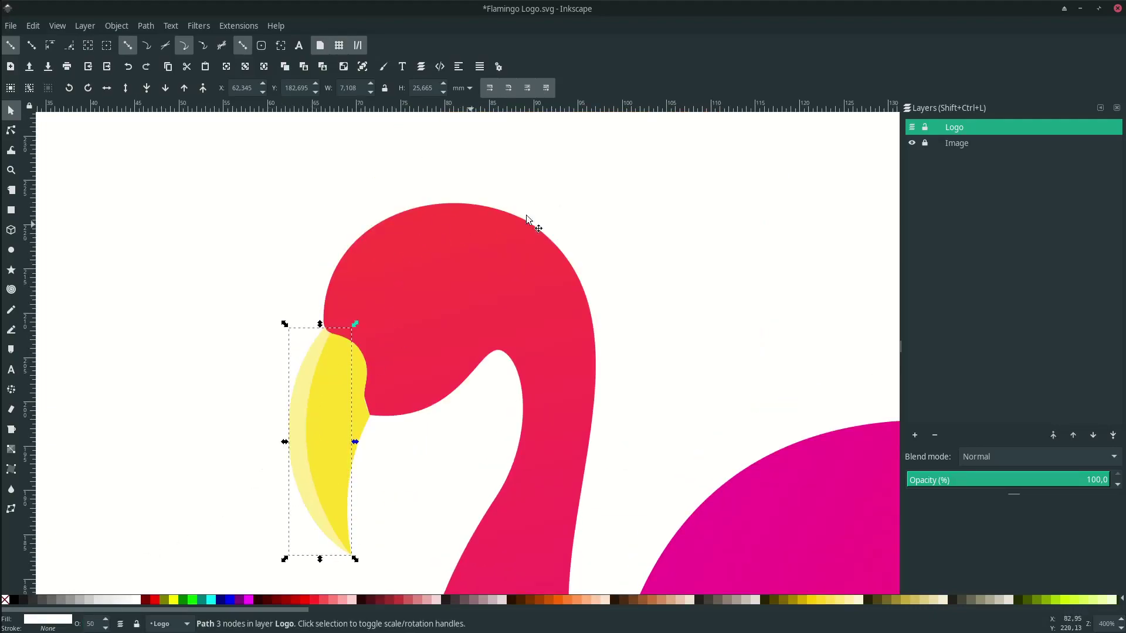
pyautogui.press('Escape')
# Start a Bezier path at the top of the beak, arching across the head to the back of the head.
pyautogui.press('b')
pyautogui.scroll(1, 370, 322)
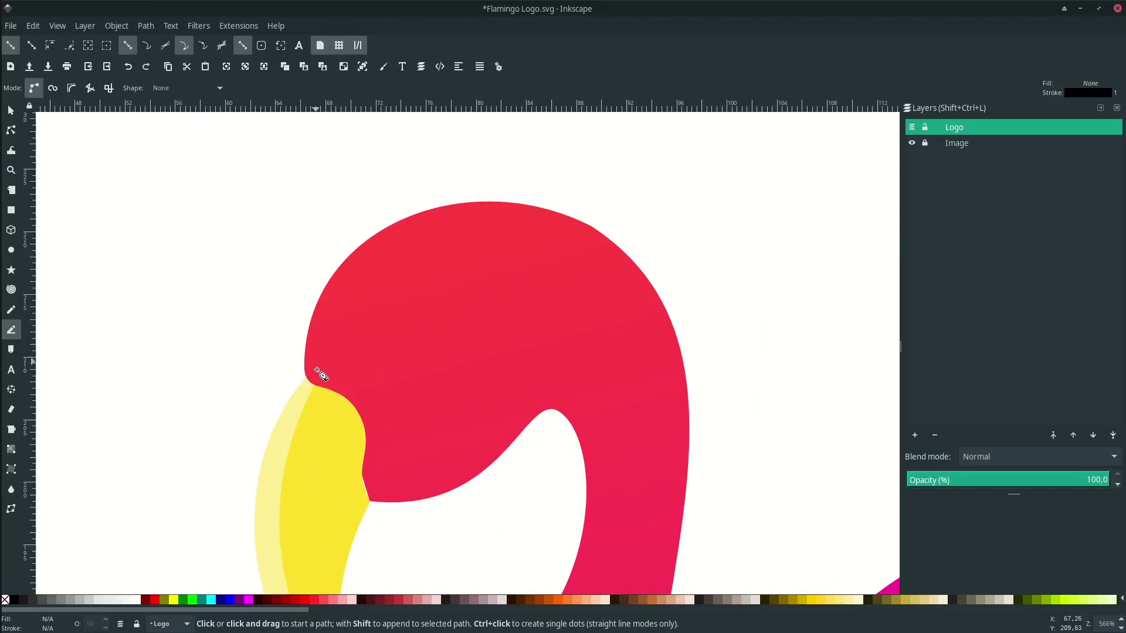
pyautogui.click(315, 386)
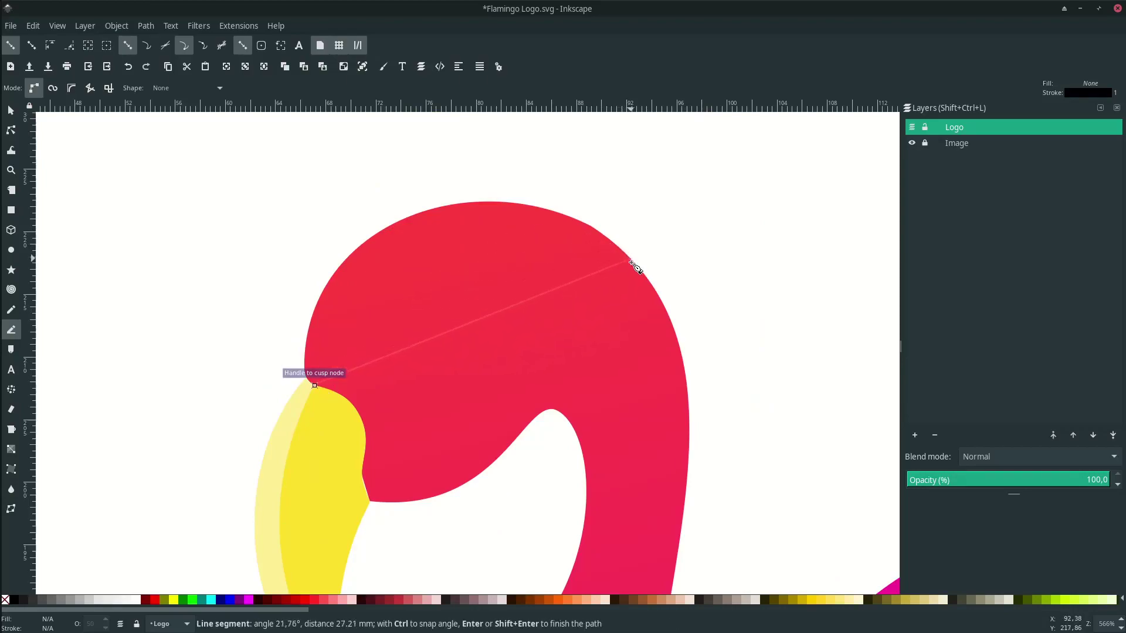
pyautogui.moveTo(640, 268); pyautogui.dragTo(729, 190)
# Close the path loosely around the outside of the head and swap its fill and stroke to make it solid black.
pyautogui.moveTo(607, 156); pyautogui.dragTo(589, 153)
pyautogui.moveTo(524, 146); pyautogui.dragTo(409, 168)
pyautogui.moveTo(353, 179); pyautogui.dragTo(338, 191)
pyautogui.moveTo(317, 231); pyautogui.dragTo(307, 250)
pyautogui.moveTo(271, 350); pyautogui.dragTo(276, 361)
pyautogui.scroll(2, 288, 433)
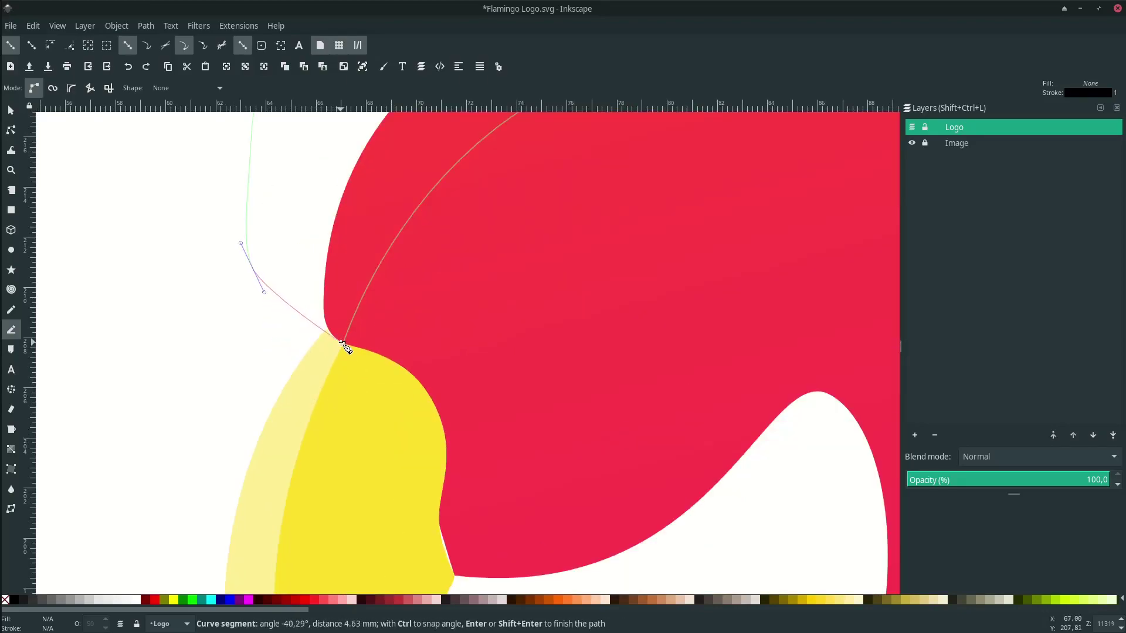
pyautogui.moveTo(347, 340); pyautogui.dragTo(378, 335)
pyautogui.scroll(-4, 384, 338)
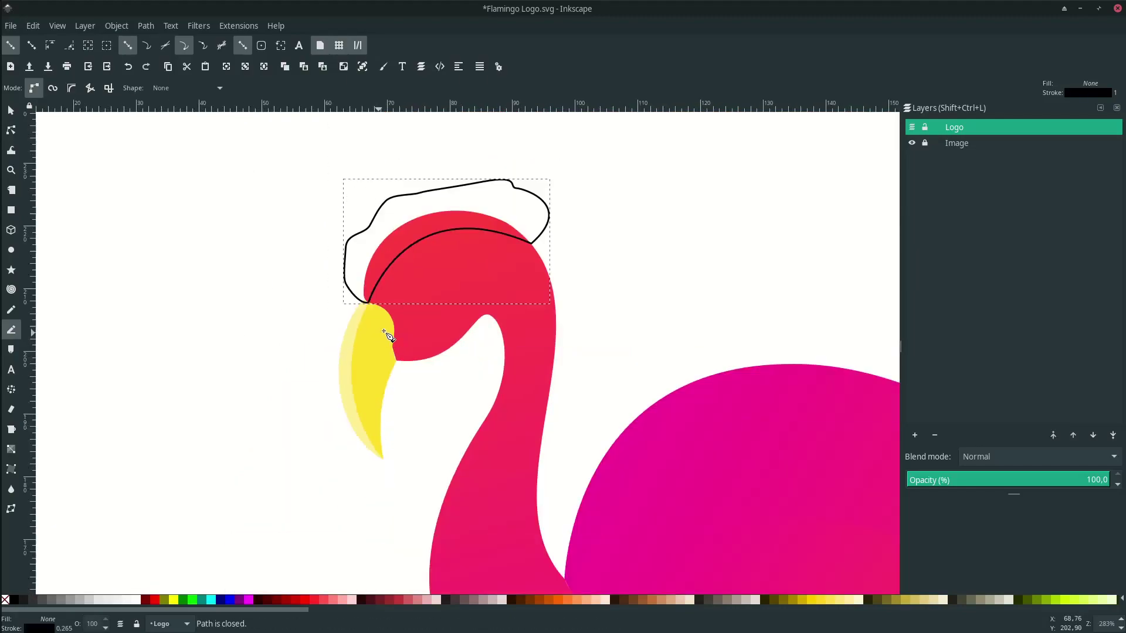
pyautogui.scroll(1, 458, 281)
pyautogui.rightClick(47, 620)
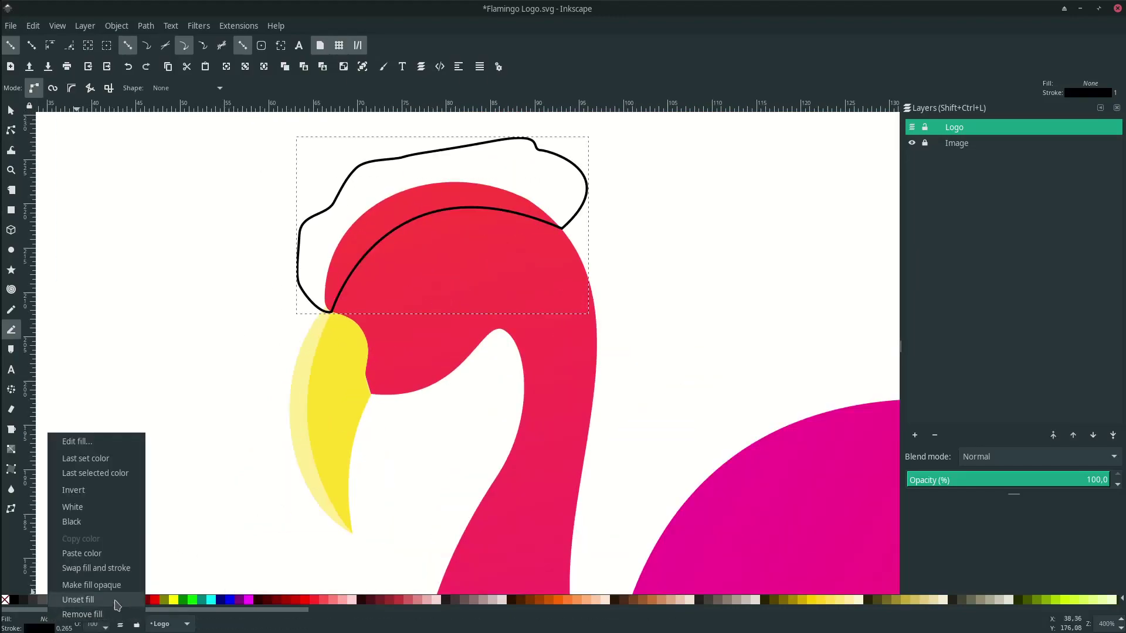
pyautogui.click(117, 568)
# Duplicate the head and neck shape, raise the copy, and intersect it with the black shape over the head.
pyautogui.hscroll(2, 311, 374)
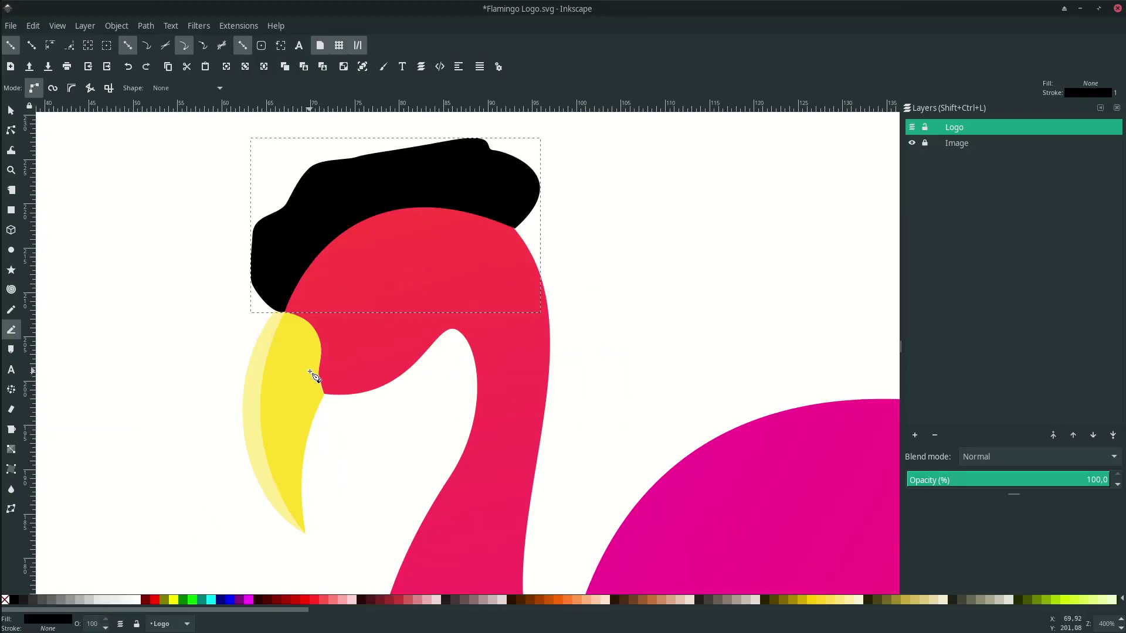
pyautogui.press('s')
pyautogui.click(428, 296)
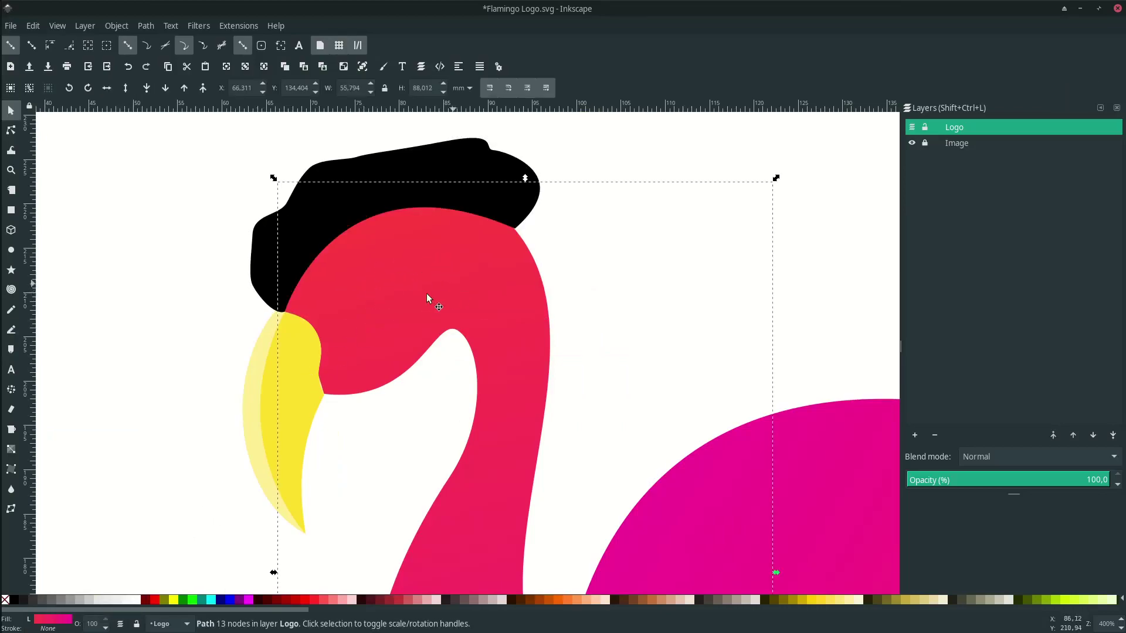
pyautogui.press('ctrl')
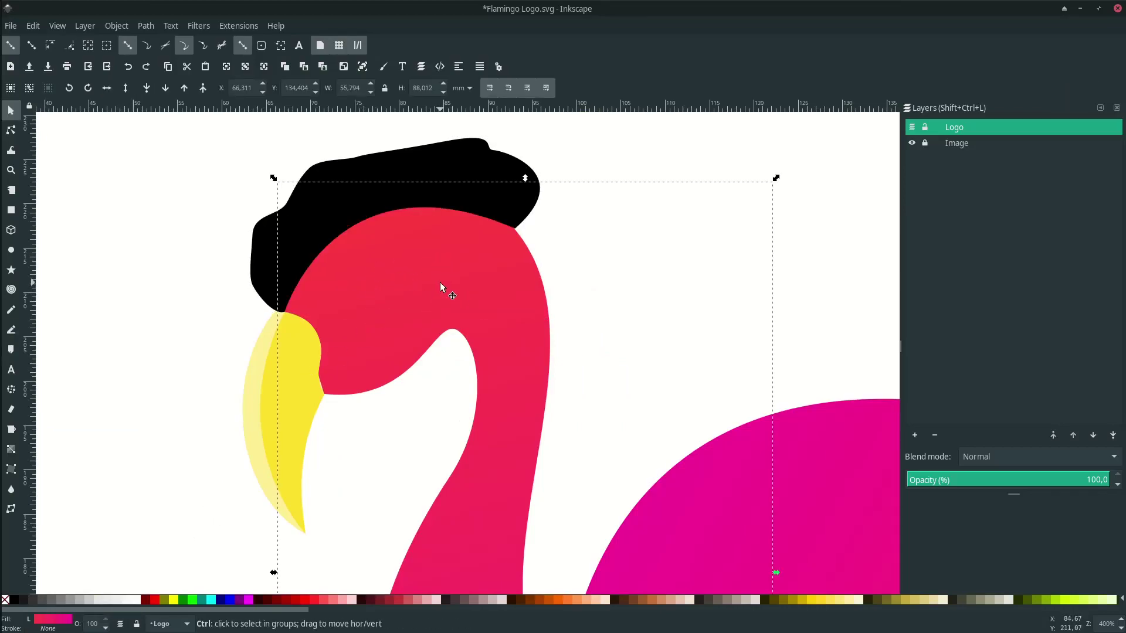
pyautogui.press('pageup')
pyautogui.keyDown('shift'); pyautogui.click(482, 162); pyautogui.keyUp('shift')
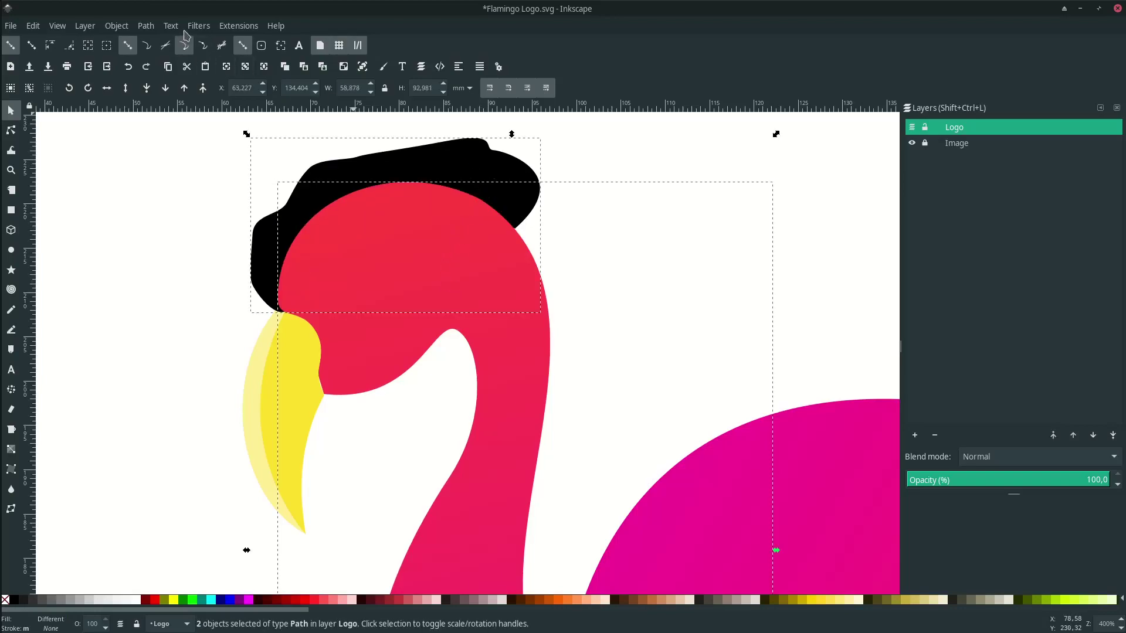
pyautogui.click(145, 25)
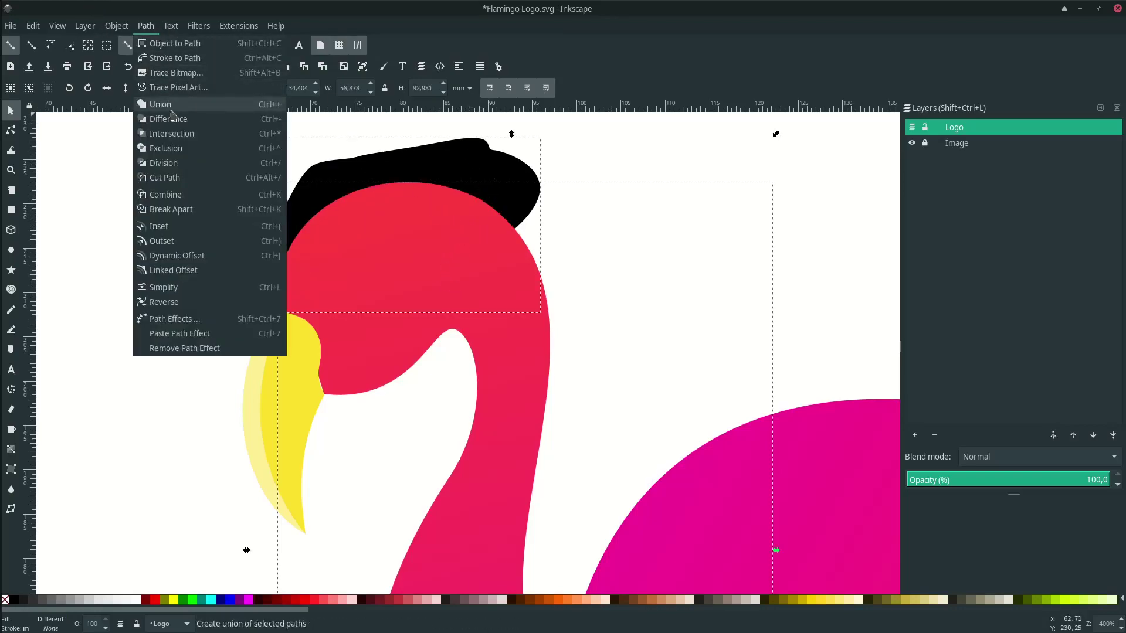
pyautogui.click(186, 133)
# Fill the black sliver on top of the head with white and set its opacity to 50%.
pyautogui.scroll(-1, 450, 269)
pyautogui.click(515, 227)
pyautogui.click(462, 219)
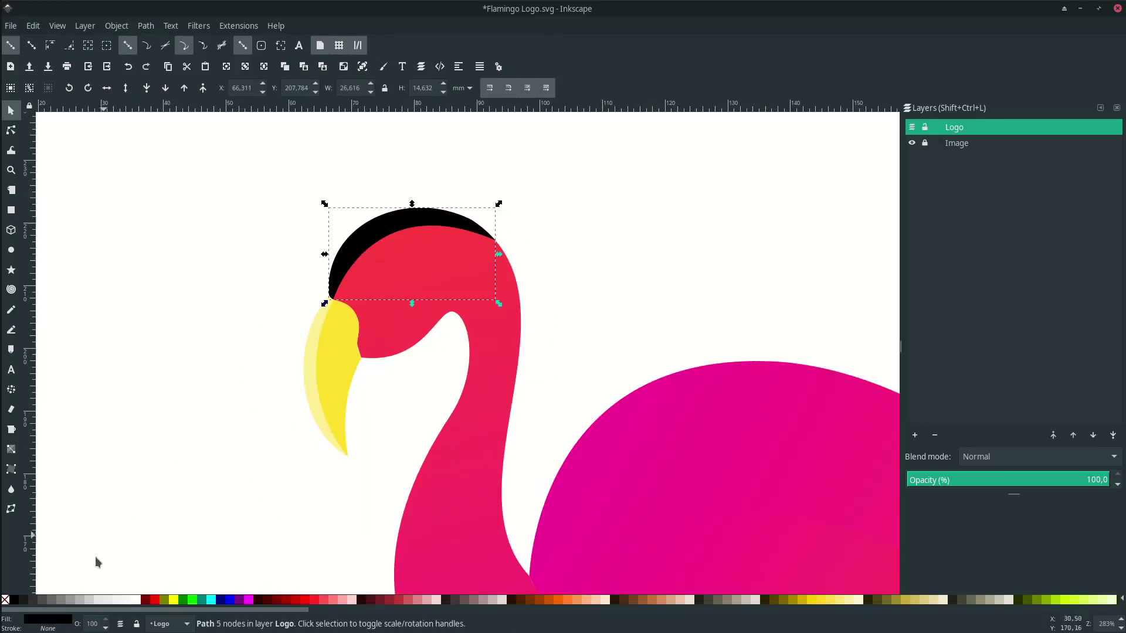
pyautogui.click(137, 600)
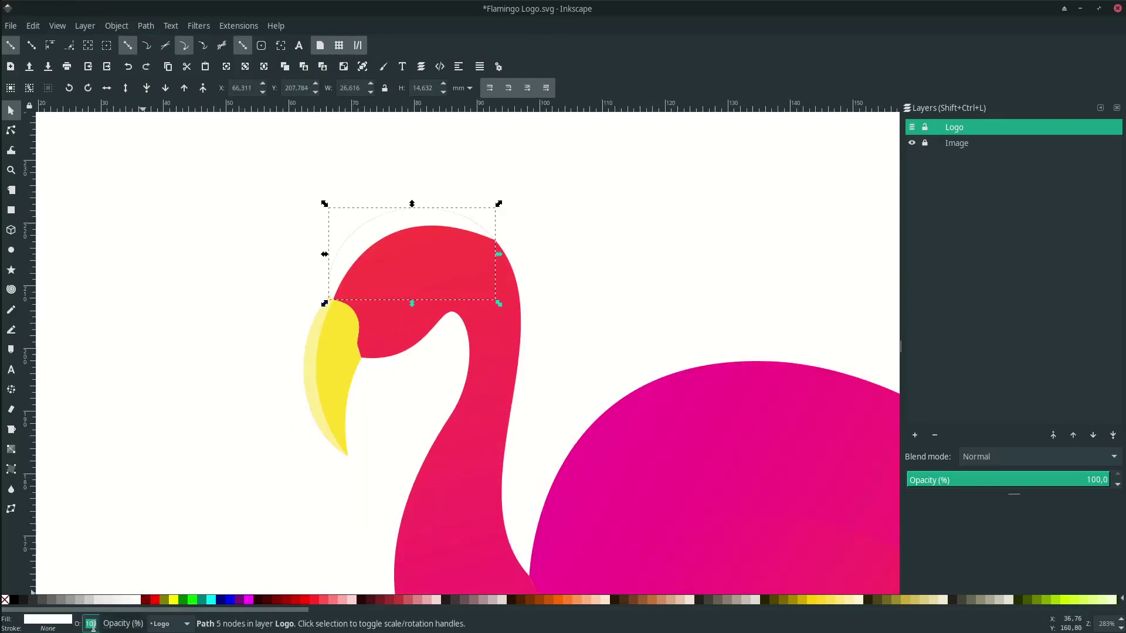
pyautogui.write('50')
pyautogui.press('Return')
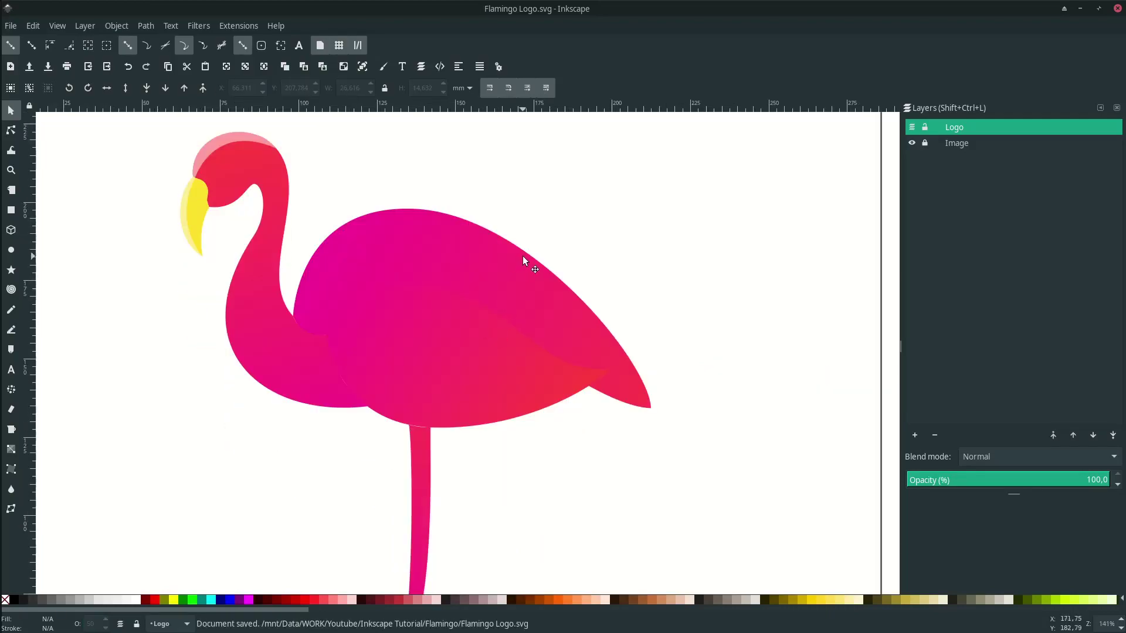
# Start a Bezier path at the tail tip, curving just inside the back's upper edge to where it meets the neck.
pyautogui.click(522, 256)
pyautogui.press('Escape')
pyautogui.press('b')
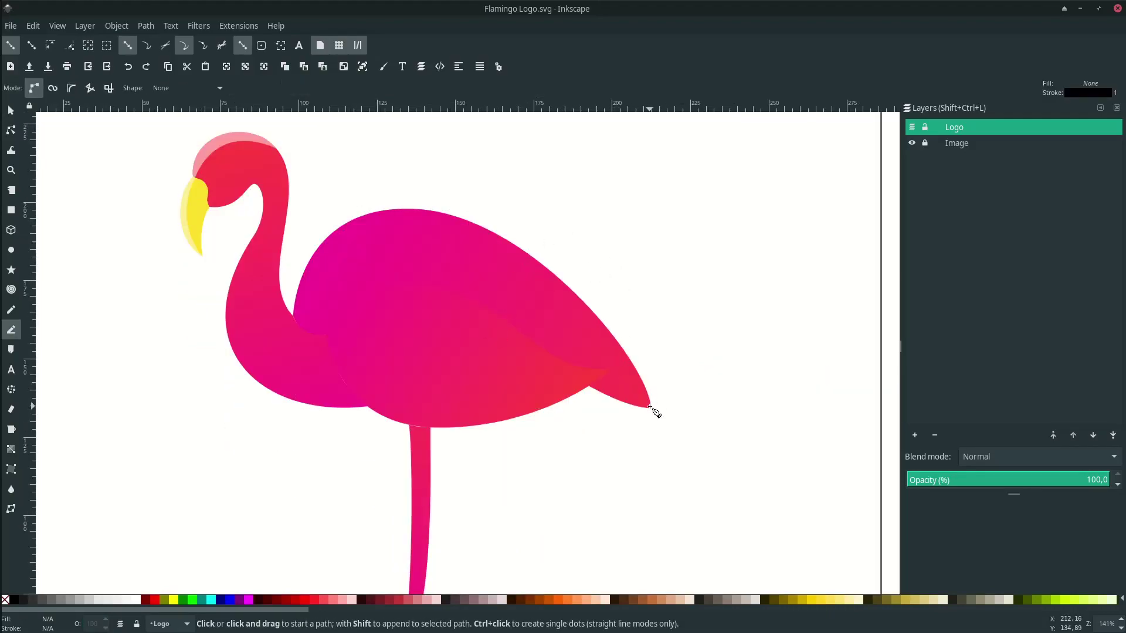
pyautogui.scroll(2, 654, 414)
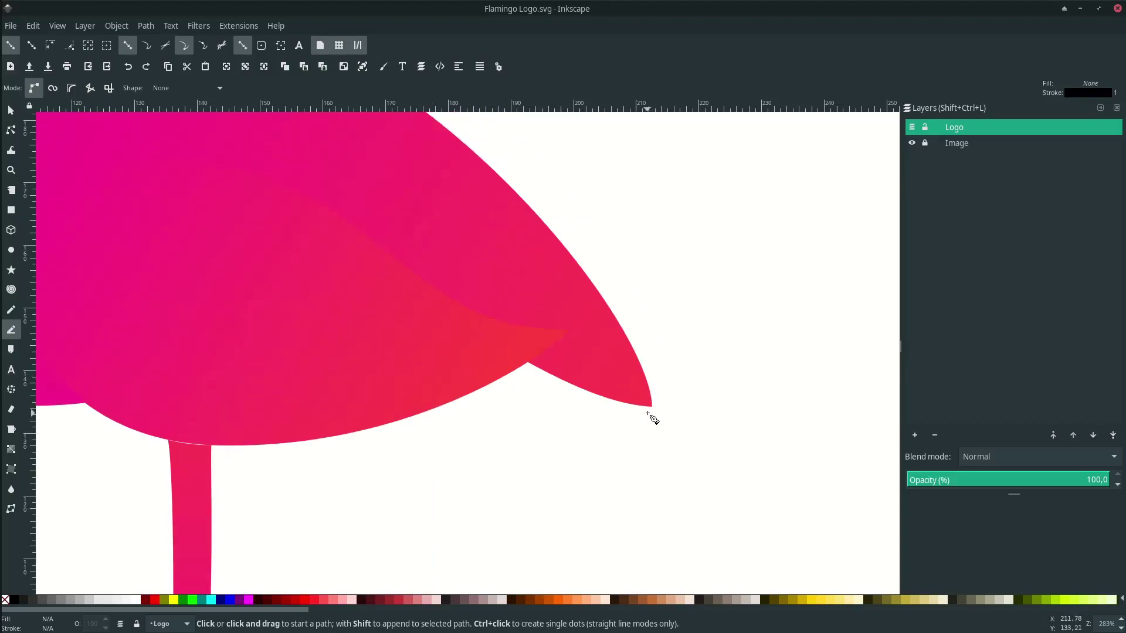
pyautogui.click(650, 406)
pyautogui.scroll(-2, 650, 407)
pyautogui.moveTo(527, 329); pyautogui.dragTo(622, 378)
pyautogui.moveTo(524, 273)
pyautogui.mouseDown()
pyautogui.moveTo(431, 241)
pyautogui.moveTo(402, 250)
pyautogui.moveTo(435, 208)
pyautogui.mouseUp()
pyautogui.click(389, 362)
# Close the path loosely above the outside of the back and swap its fill and stroke to make it solid black.
pyautogui.moveTo(616, 224); pyautogui.dragTo(630, 227)
pyautogui.moveTo(702, 255); pyautogui.dragTo(719, 277)
pyautogui.moveTo(733, 321); pyautogui.dragTo(740, 373)
pyautogui.moveTo(748, 400); pyautogui.dragTo(752, 414)
pyautogui.click(745, 454)
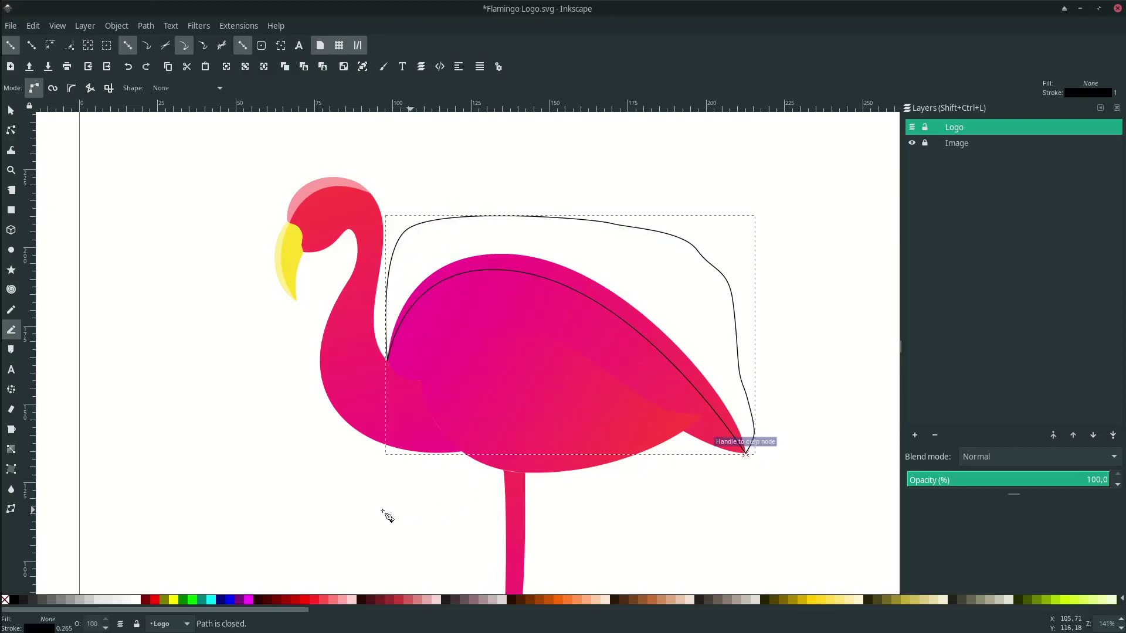
pyautogui.rightClick(53, 624)
pyautogui.click(94, 568)
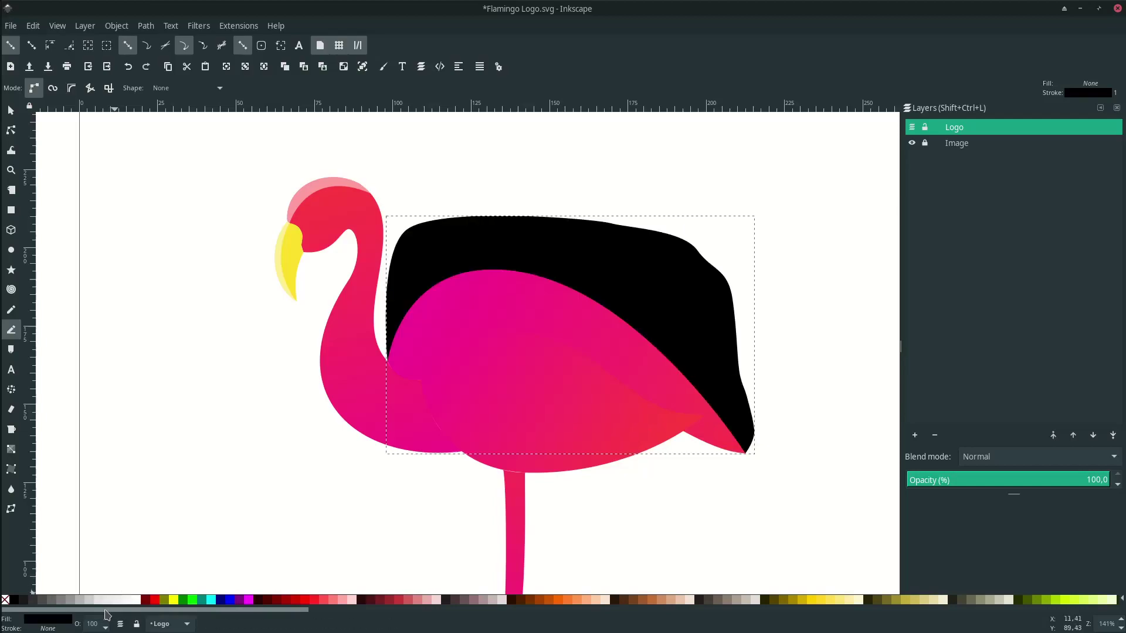
# Duplicate the back shape, raise the copy, and intersect it with the black shape above the back.
pyautogui.press('s')
pyautogui.click(551, 296)
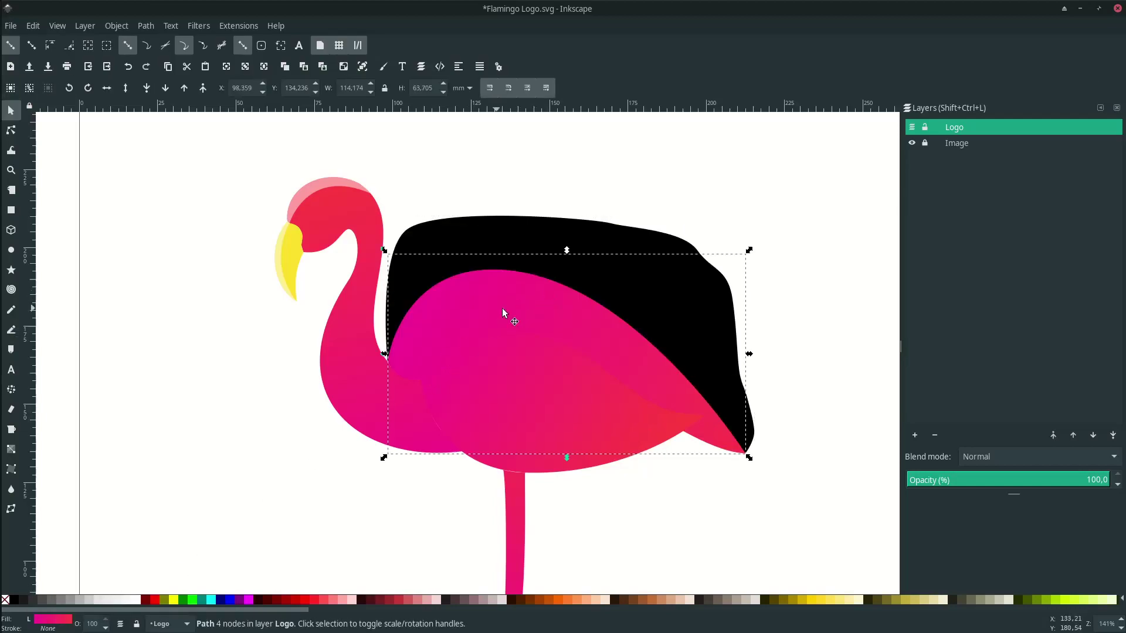
pyautogui.press('ctrl')
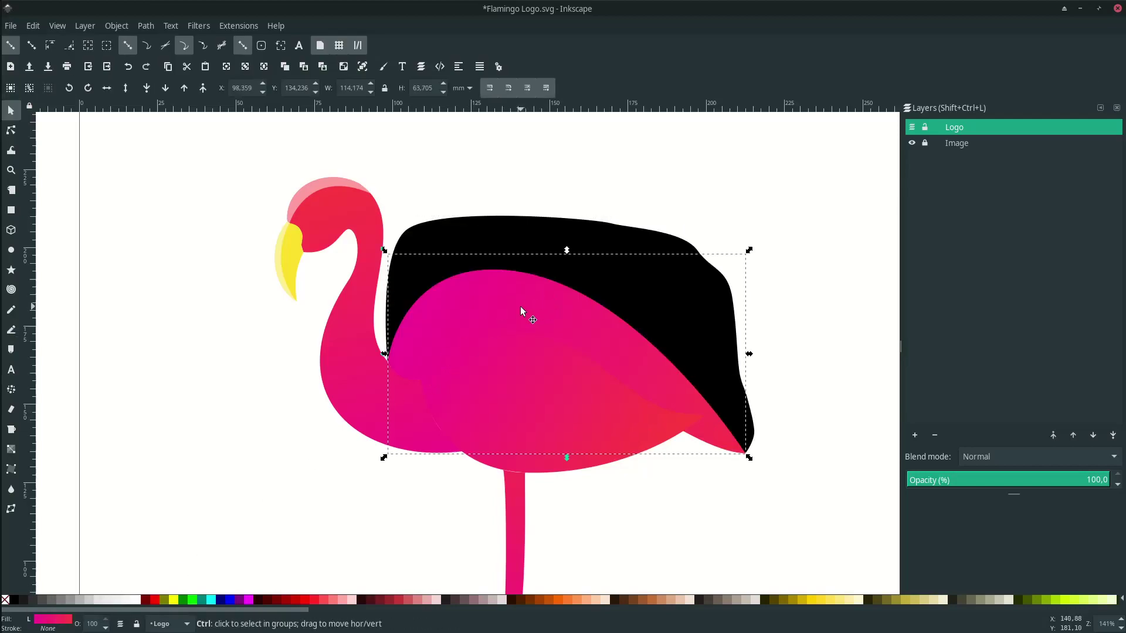
pyautogui.keyDown('shift'); pyautogui.click(550, 240); pyautogui.keyUp('shift')
pyautogui.click(146, 26)
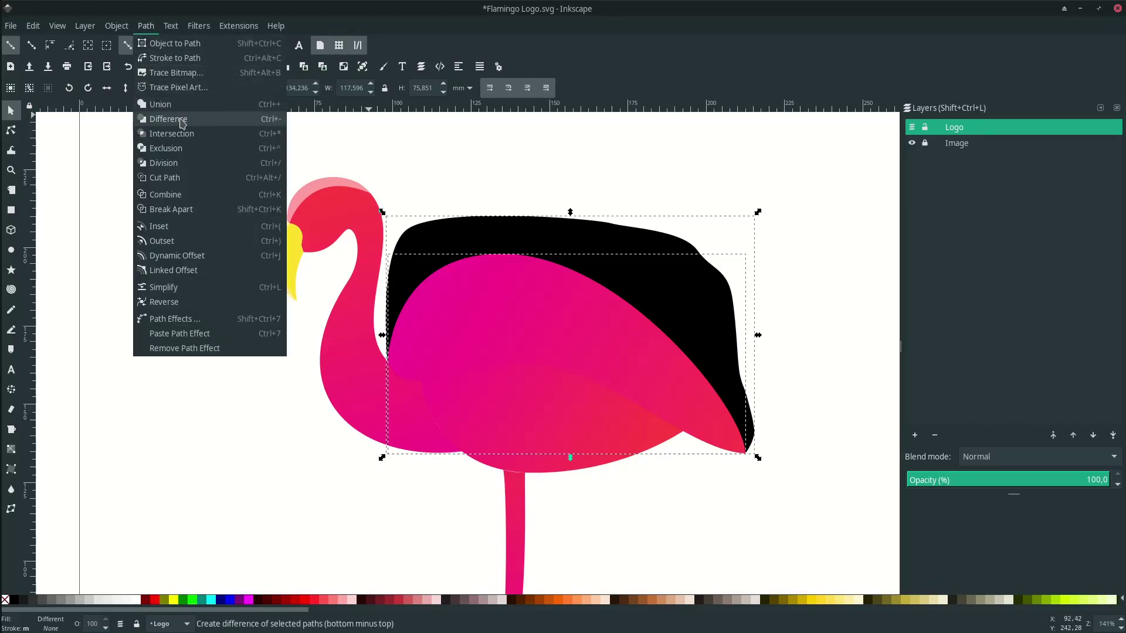
pyautogui.click(183, 134)
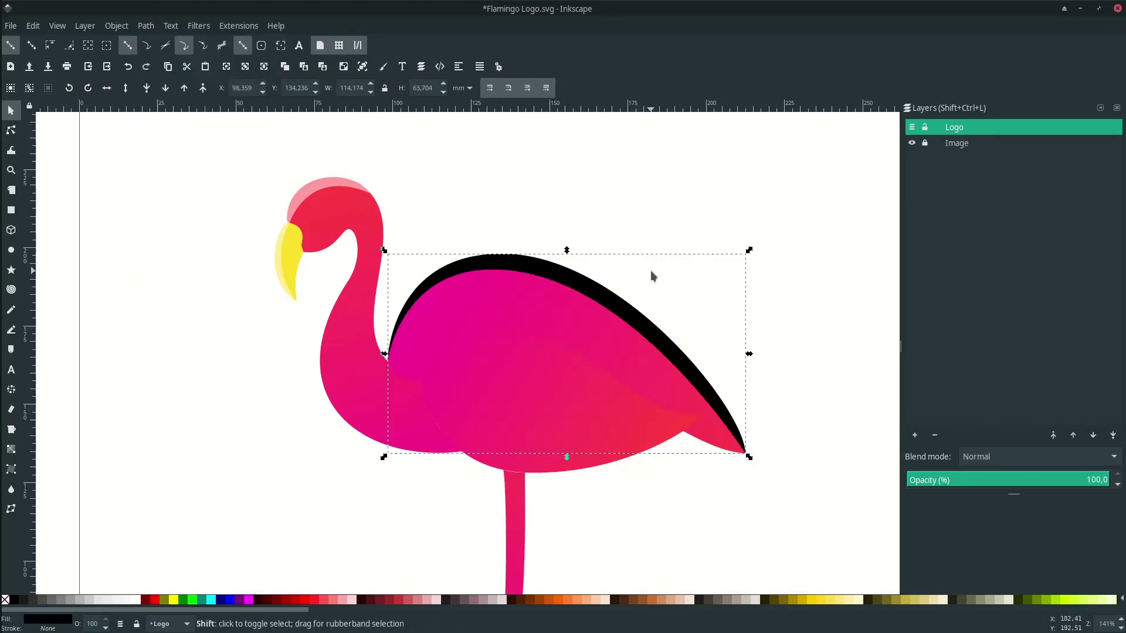
# Fill the black sliver along the back with white and set its opacity to 50%.
pyautogui.hscroll(2, 650, 271)
pyautogui.click(647, 289)
pyautogui.click(598, 328)
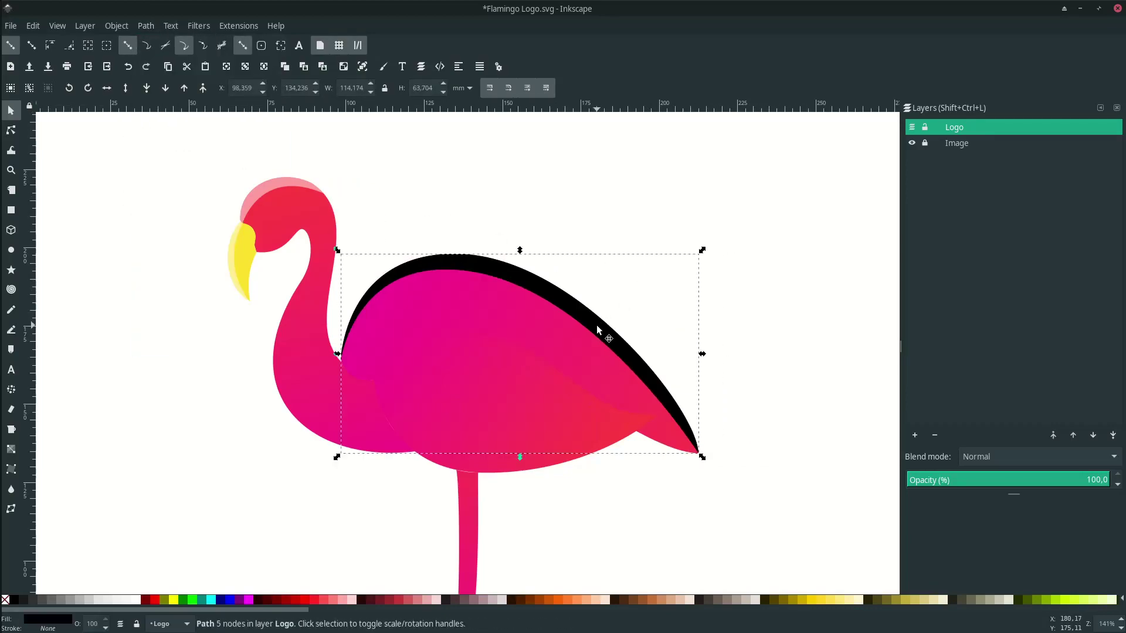
pyautogui.click(139, 603)
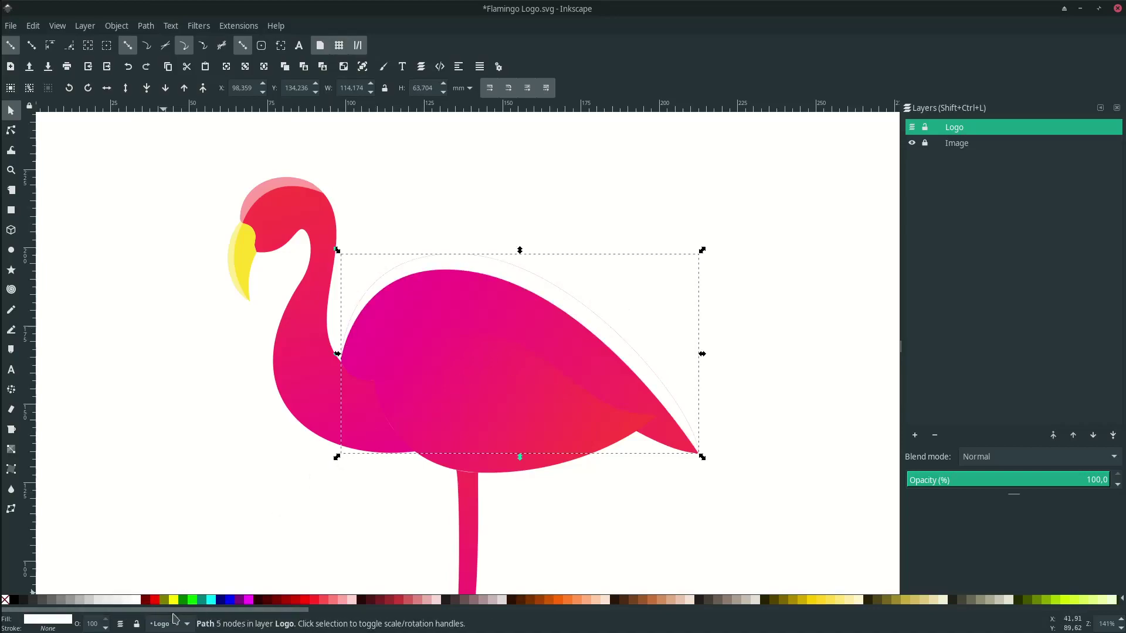
pyautogui.click(94, 625)
pyautogui.write('50')
pyautogui.press('Return')
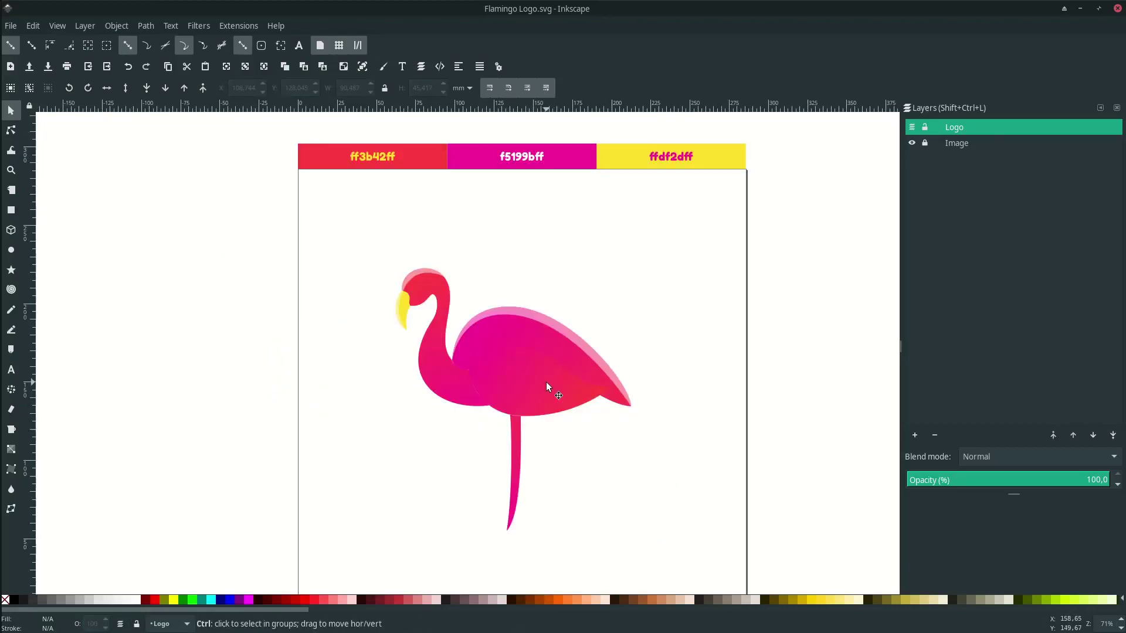
# Fill the wing shape with a solid dark red so its outline stands out from the body.
pyautogui.scroll(2, 546, 382)
pyautogui.click(535, 392)
pyautogui.scroll(1, 535, 393)
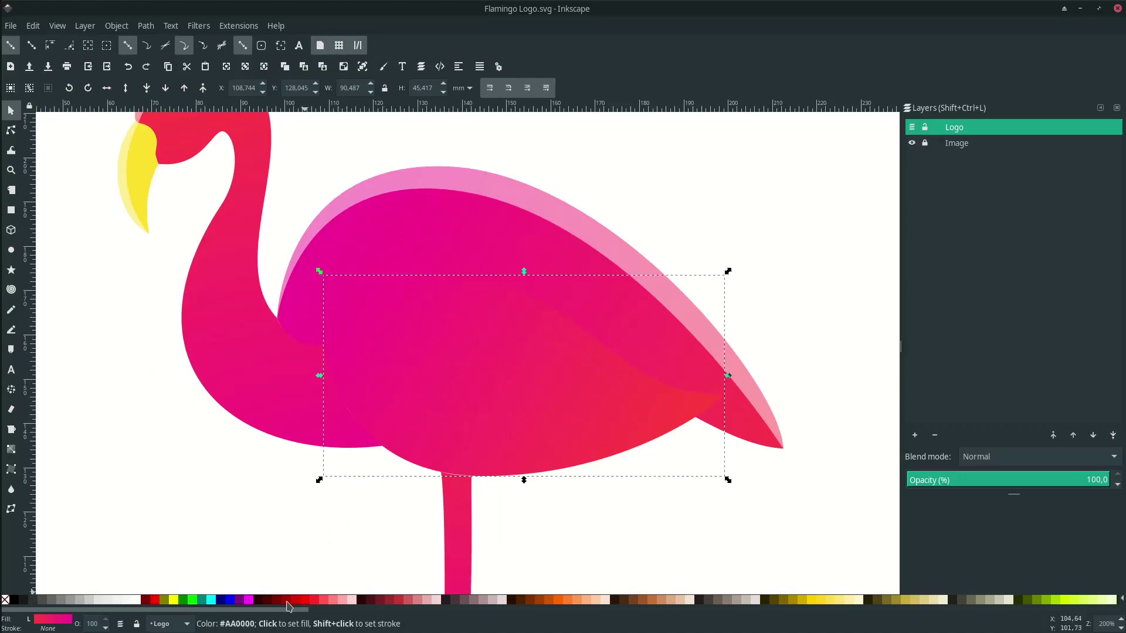
pyautogui.click(288, 601)
pyautogui.click(335, 486)
# Start a Bezier path at the wing's front corner, curving below its upper edge to the wing's rear tip.
pyautogui.press('p')
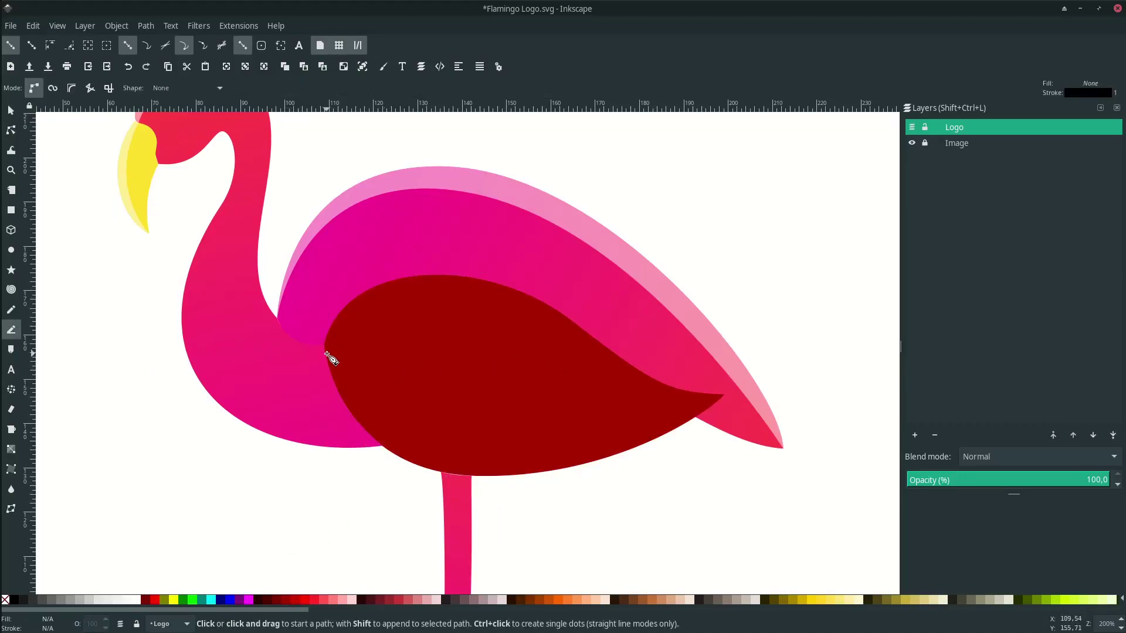
pyautogui.click(325, 346)
pyautogui.moveTo(476, 304); pyautogui.dragTo(578, 325)
pyautogui.moveTo(723, 394); pyautogui.dragTo(865, 375)
# Close the path loosely above the wing and swap its fill and stroke to make it solid black.
pyautogui.moveTo(475, 245); pyautogui.dragTo(440, 249)
pyautogui.moveTo(356, 260); pyautogui.dragTo(343, 264)
pyautogui.moveTo(329, 271); pyautogui.dragTo(322, 298)
pyautogui.moveTo(325, 345); pyautogui.dragTo(335, 367)
pyautogui.rightClick(46, 618)
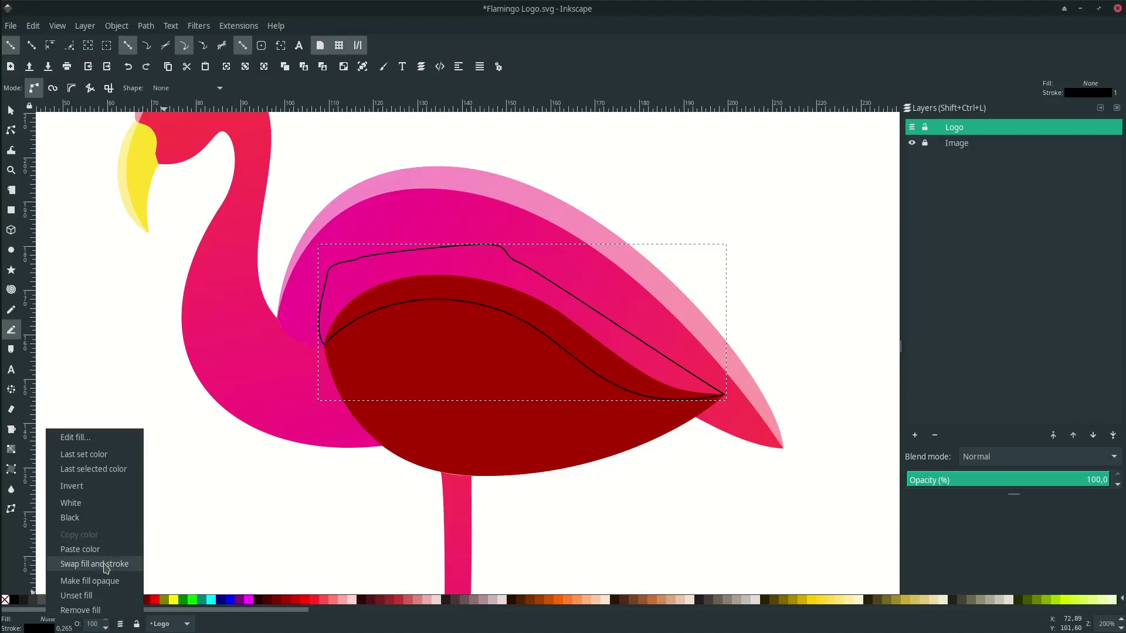
pyautogui.click(103, 566)
# Duplicate the dark red wing shape and intersect the copy with the black shape above it.
pyautogui.press('s')
pyautogui.click(436, 365)
pyautogui.hotkey('ctrl', 'd')
pyautogui.keyDown('shift'); pyautogui.click(416, 264); pyautogui.keyUp('shift')
pyautogui.click(146, 25)
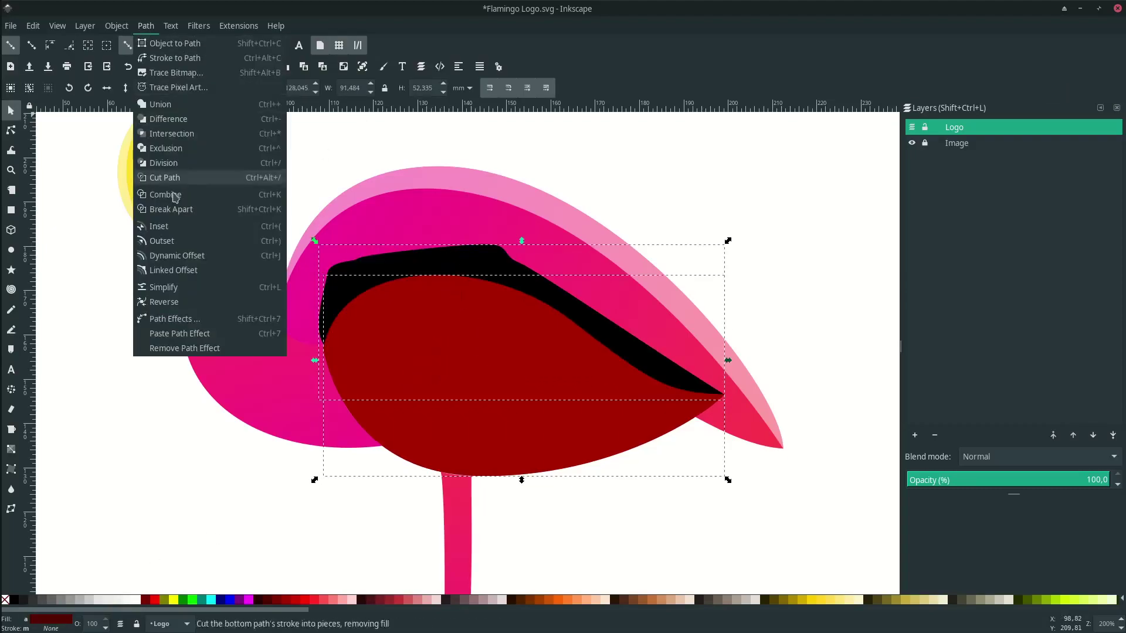
pyautogui.click(200, 134)
# Fill the black sliver along the wing's upper edge with white and set its opacity to 50%.
pyautogui.click(542, 325)
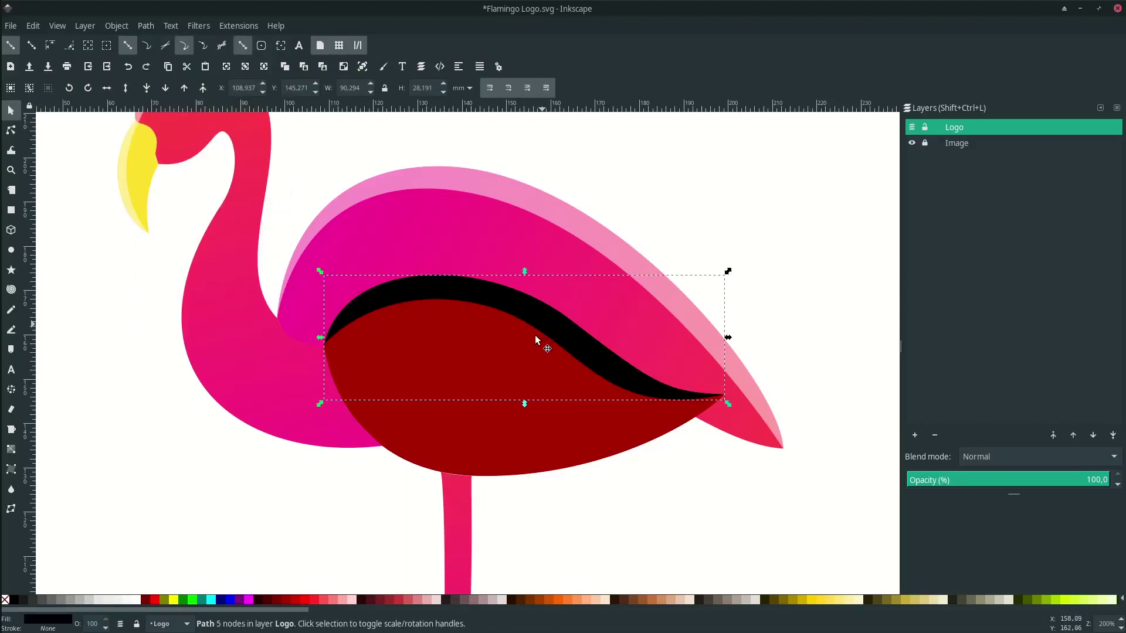
pyautogui.click(136, 599)
pyautogui.doubleClick(94, 623)
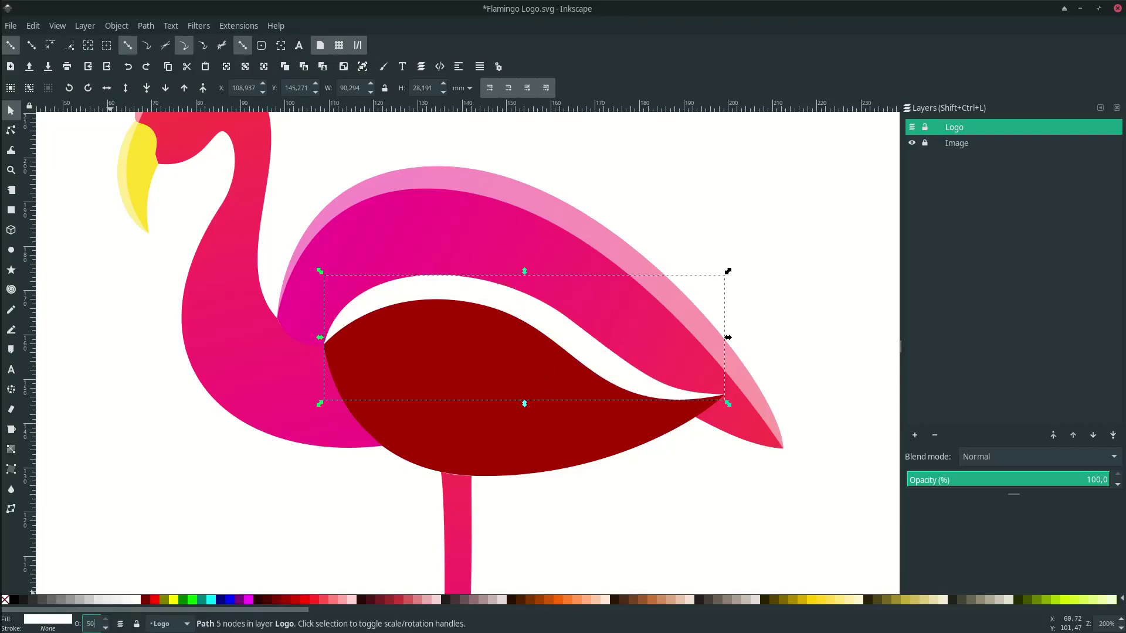
pyautogui.press('Return')
# Give the dark red wing a magenta-to-red linear gradient running from its front toward its lower rear edge.
pyautogui.click(526, 360)
pyautogui.scroll(-1, 516, 452)
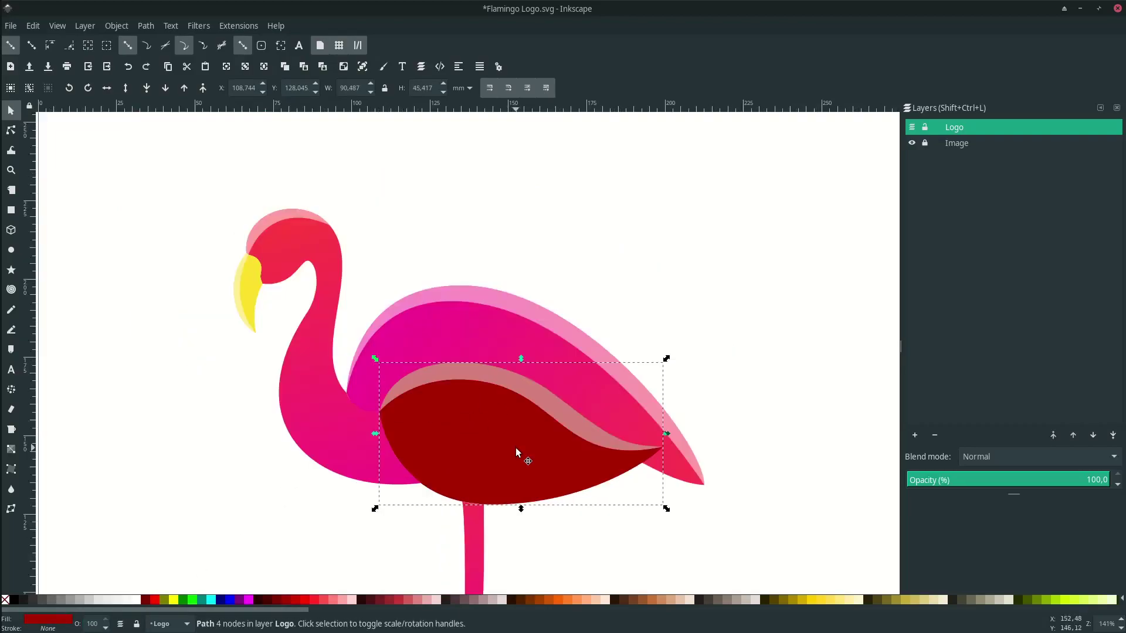
pyautogui.scroll(-2, 517, 452)
pyautogui.click(11, 450)
pyautogui.moveTo(376, 343); pyautogui.dragTo(633, 472)
pyautogui.moveTo(516, 430); pyautogui.dragTo(563, 459)
pyautogui.moveTo(377, 344); pyautogui.dragTo(347, 346)
pyautogui.moveTo(565, 458); pyautogui.dragTo(568, 468)
pyautogui.scroll(-2, 681, 454)
# Clear the selection and select the wing shape for node editing.
pyautogui.press('s')
pyautogui.moveTo(710, 441); pyautogui.dragTo(642, 400)
pyautogui.press('Escape')
pyautogui.press('n')
pyautogui.click(552, 386)
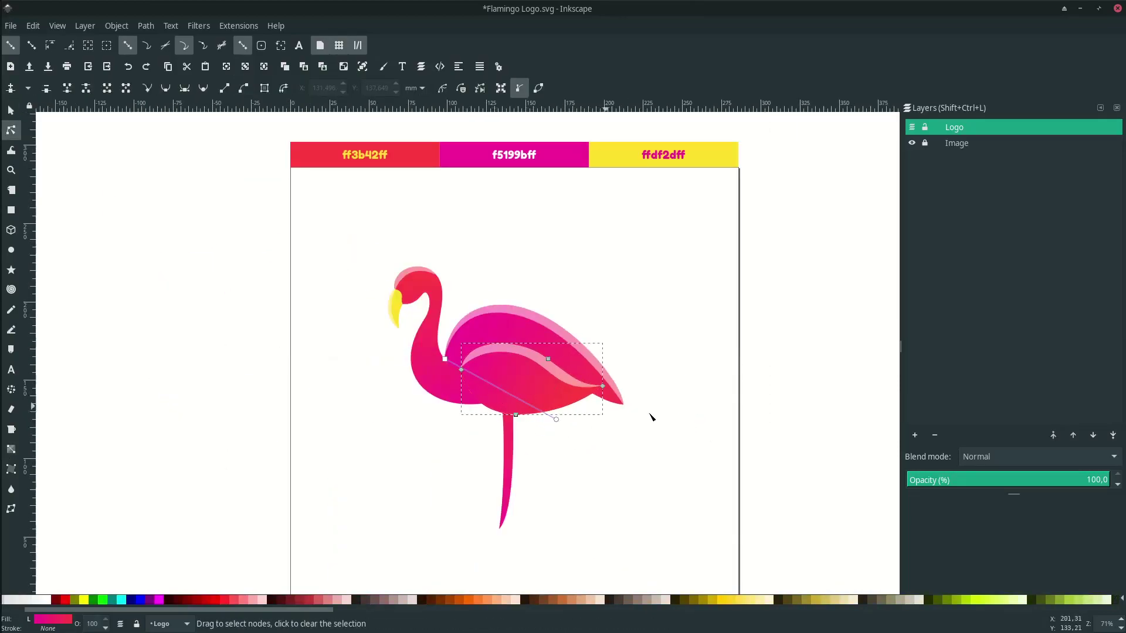
pyautogui.hscroll(3, 587, 437)
pyautogui.scroll(1, 534, 460)
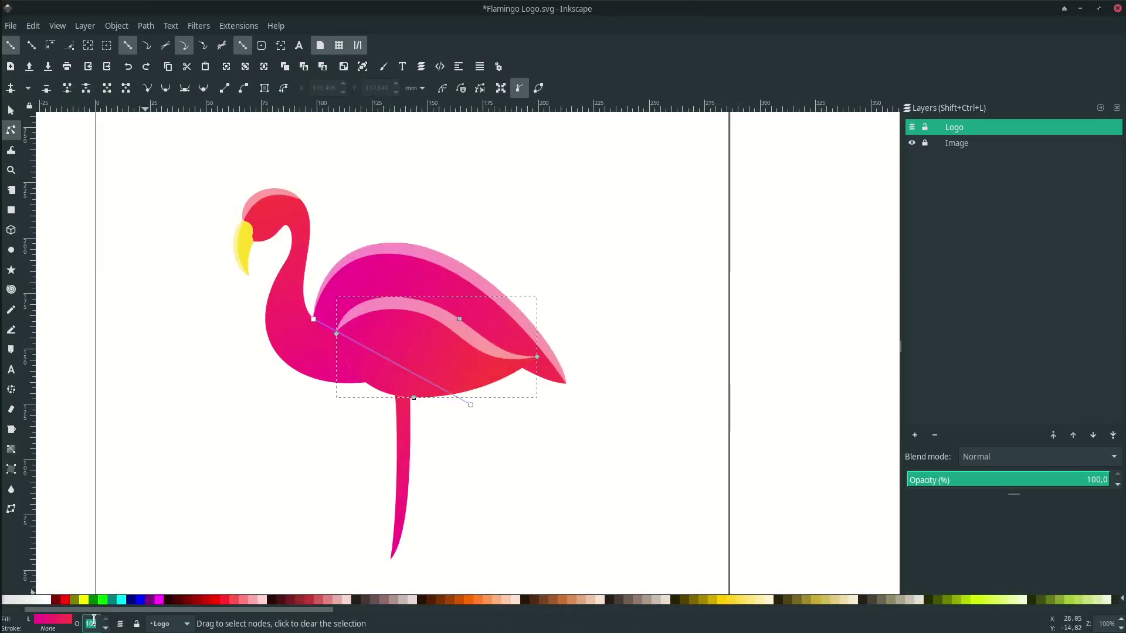
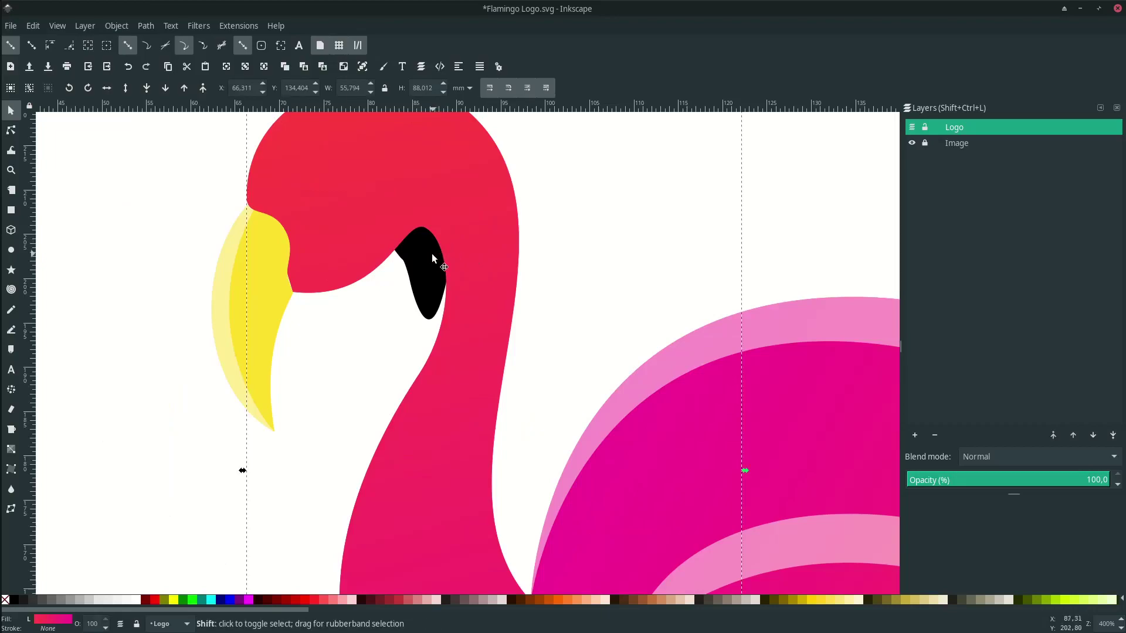
# Intersect the head and neck copy with the black shape at the throat and set the resulting shadow's opacity to 30%.
pyautogui.click(144, 26)
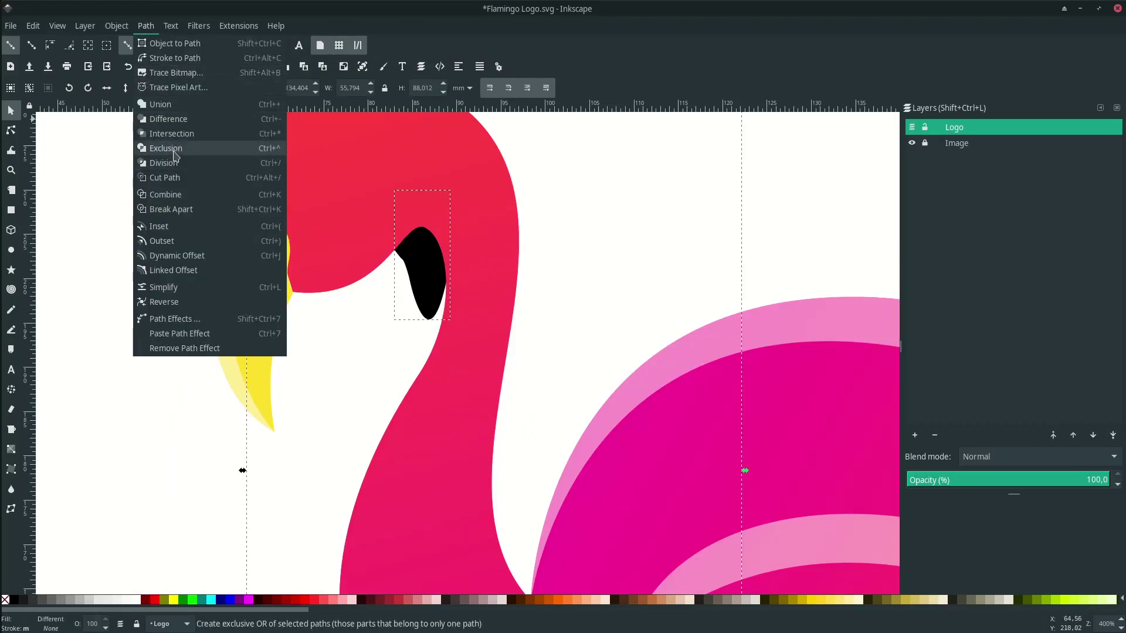
pyautogui.click(187, 133)
pyautogui.press('Escape')
pyautogui.click(433, 225)
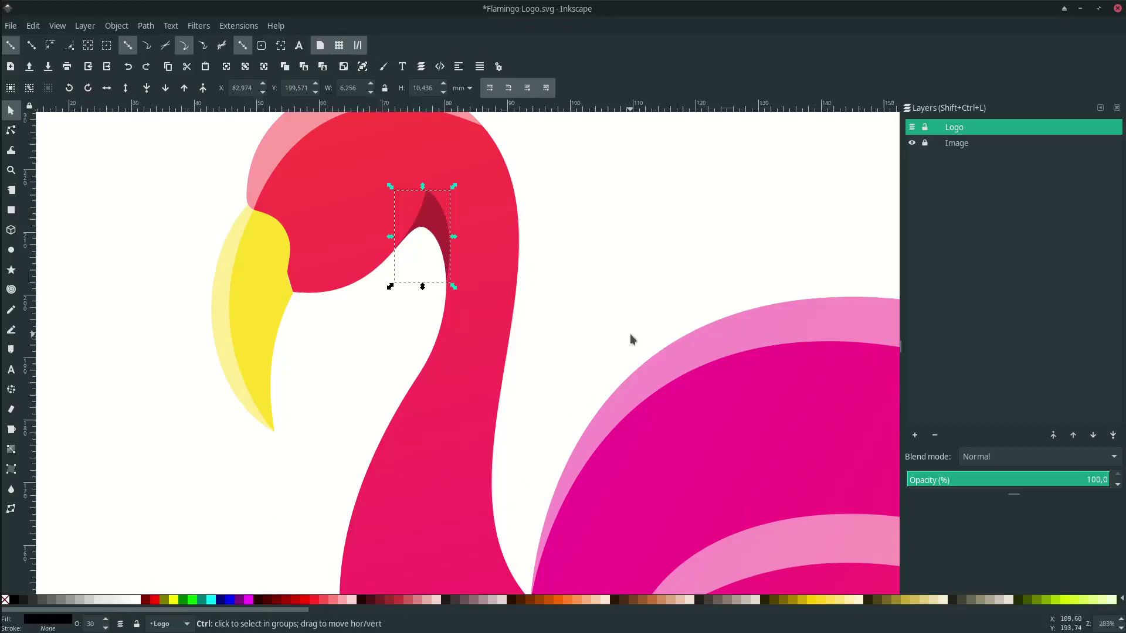
pyautogui.scroll(-3, 630, 333)
pyautogui.press('Escape')
# Select the head and neck shape and lower it behind the back shape.
pyautogui.moveTo(598, 343); pyautogui.dragTo(305, 281)
pyautogui.scroll(-2, 320, 335)
pyautogui.scroll(2, 305, 391)
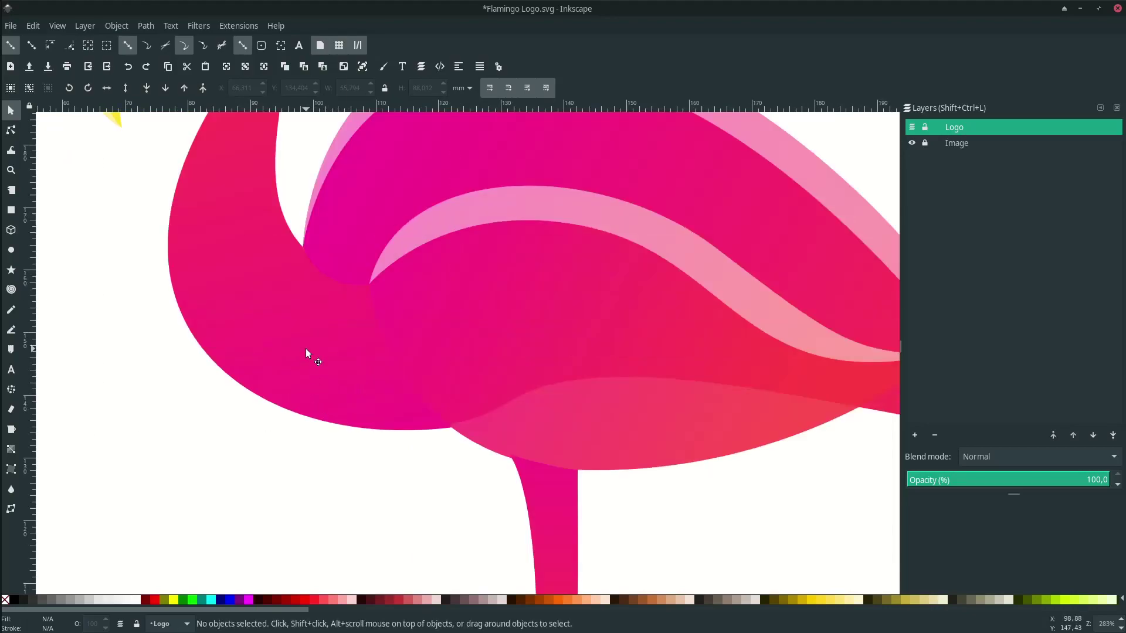
pyautogui.click(314, 346)
pyautogui.scroll(2, 355, 317)
pyautogui.moveTo(354, 321); pyautogui.dragTo(322, 310)
pyautogui.hotkey('ctrl', 'z')
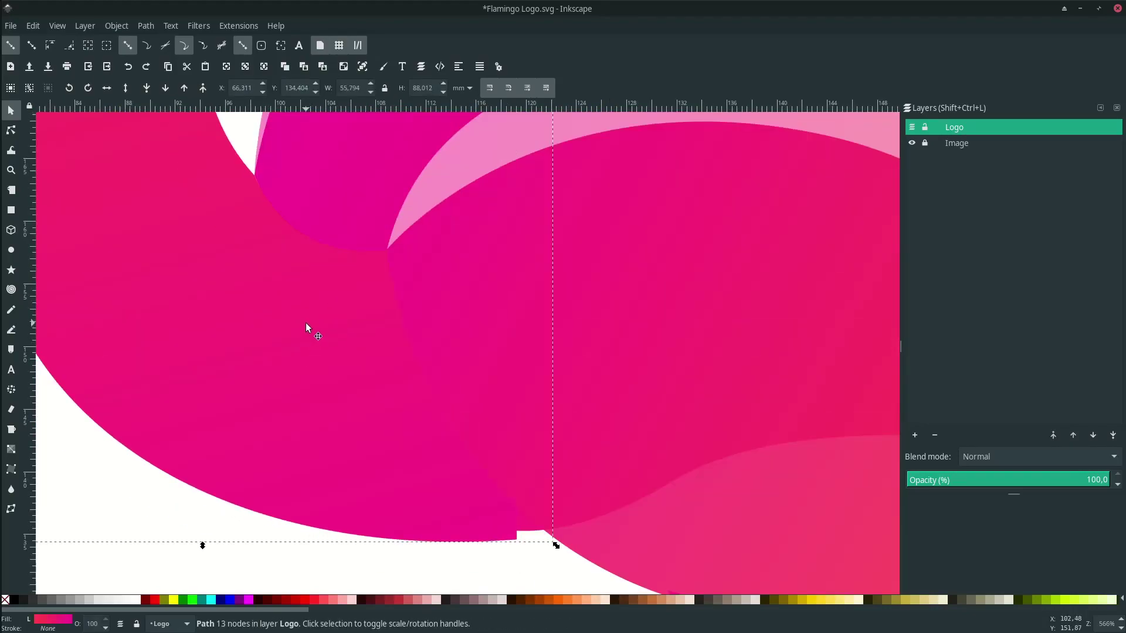
pyautogui.scroll(-3, 307, 328)
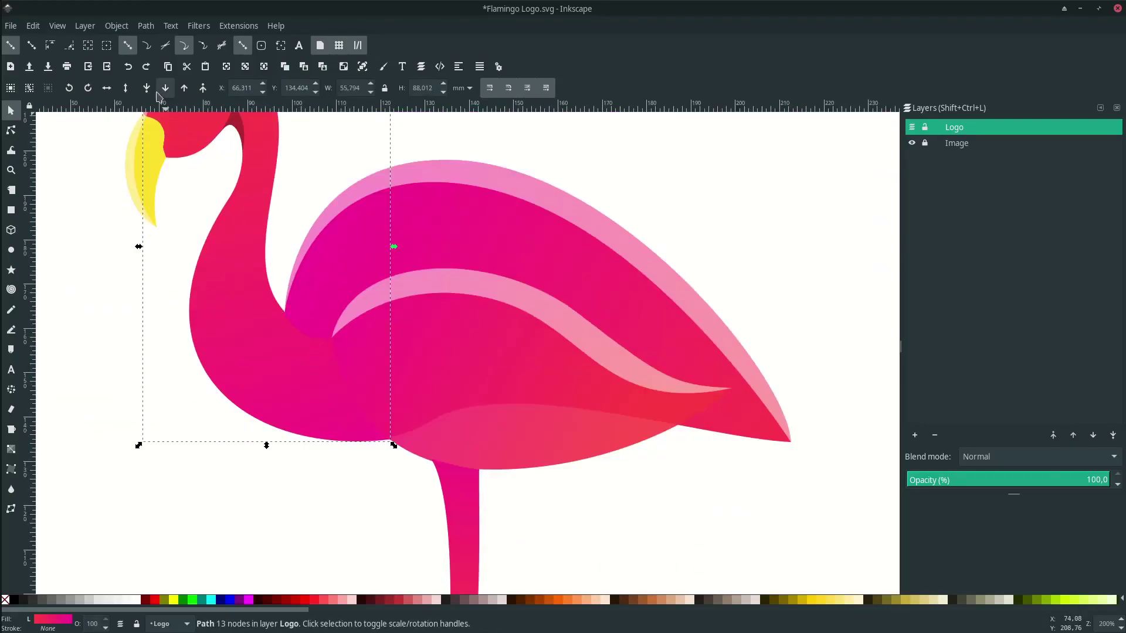
pyautogui.scroll(4, 308, 225)
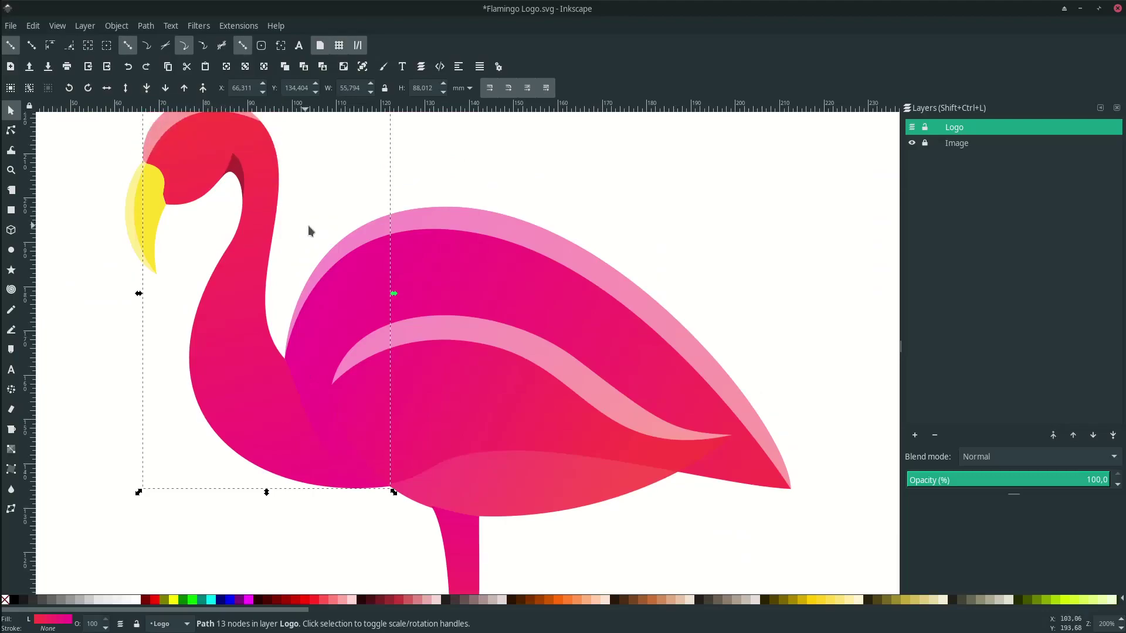
pyautogui.scroll(-3, 332, 203)
pyautogui.click(333, 564)
# Start a Bezier path where the neck meets the back, curving down across the neck's base to just below the chest.
pyautogui.scroll(1, 311, 455)
pyautogui.scroll(1, 302, 263)
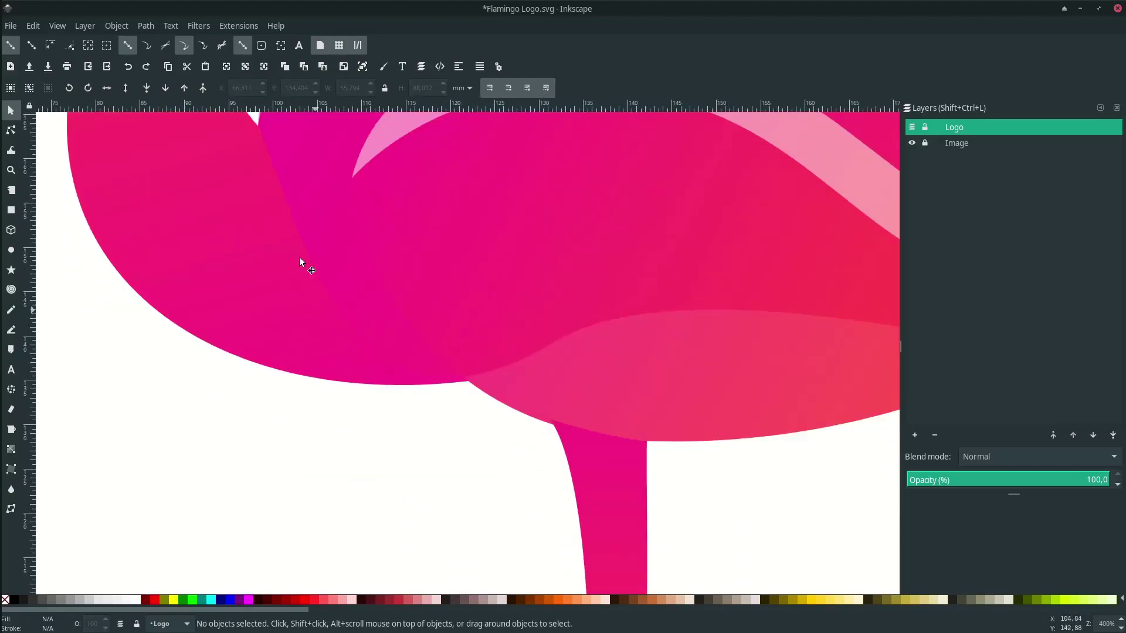
pyautogui.press('b')
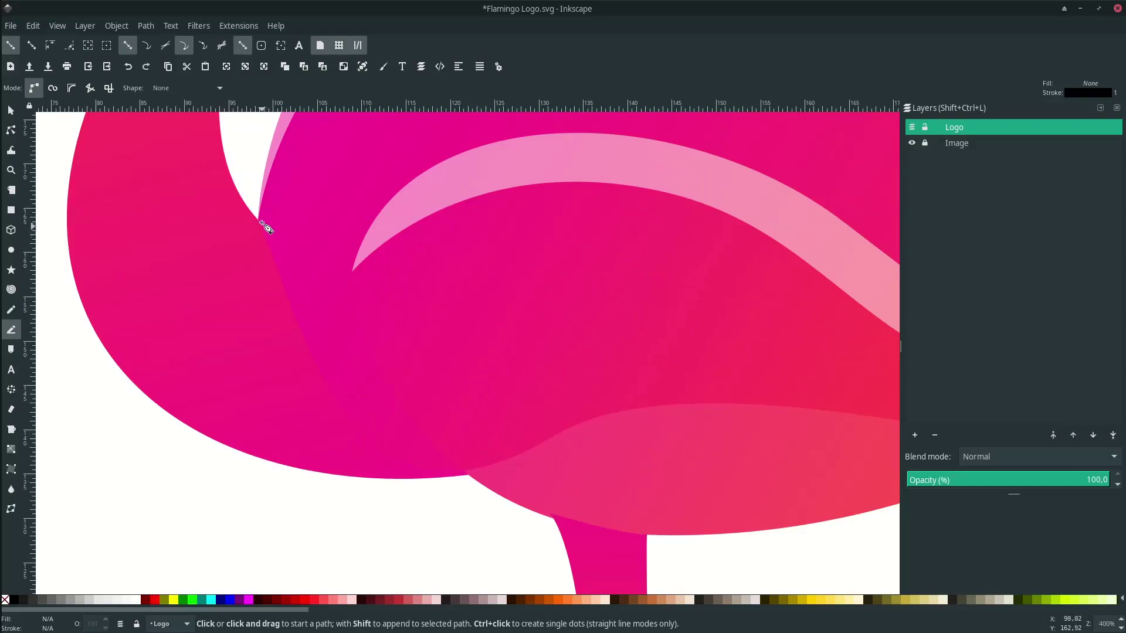
pyautogui.click(259, 218)
pyautogui.scroll(-2, 307, 335)
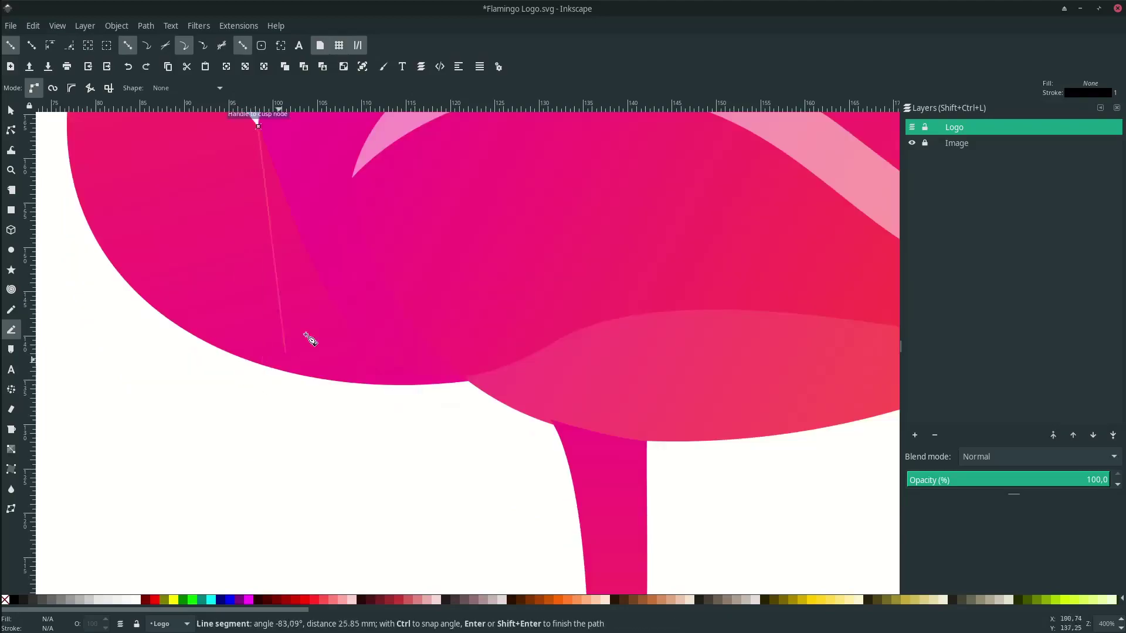
pyautogui.scroll(1, 310, 266)
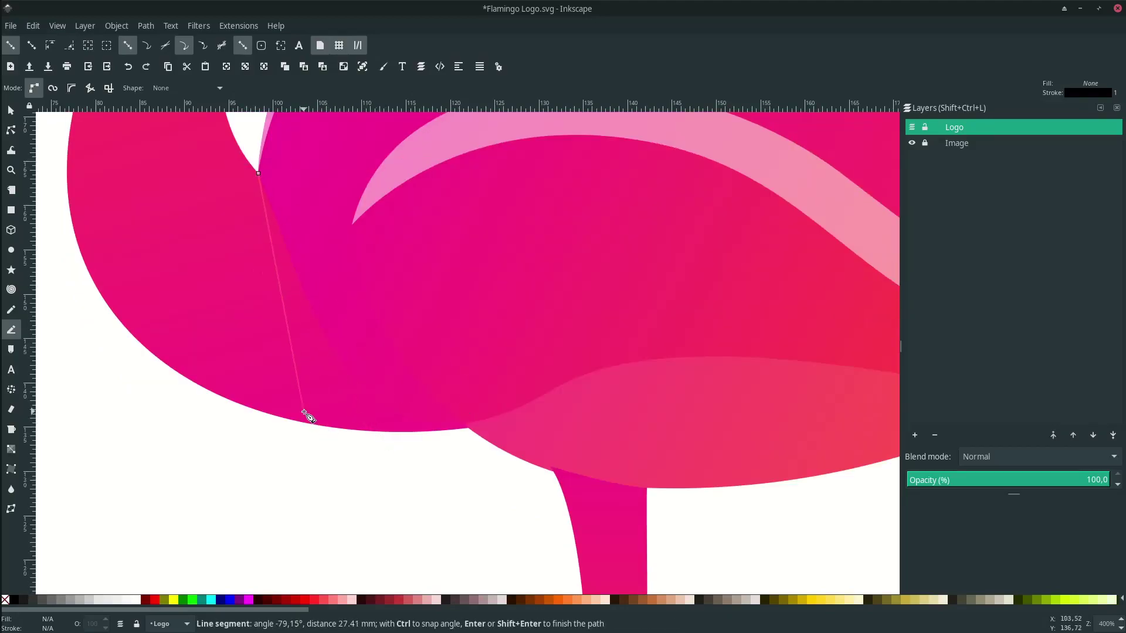
pyautogui.moveTo(288, 423); pyautogui.dragTo(377, 543)
pyautogui.press('BackSpace')
pyautogui.moveTo(379, 448)
pyautogui.mouseDown()
pyautogui.moveTo(495, 518)
pyautogui.moveTo(518, 409)
pyautogui.mouseUp()
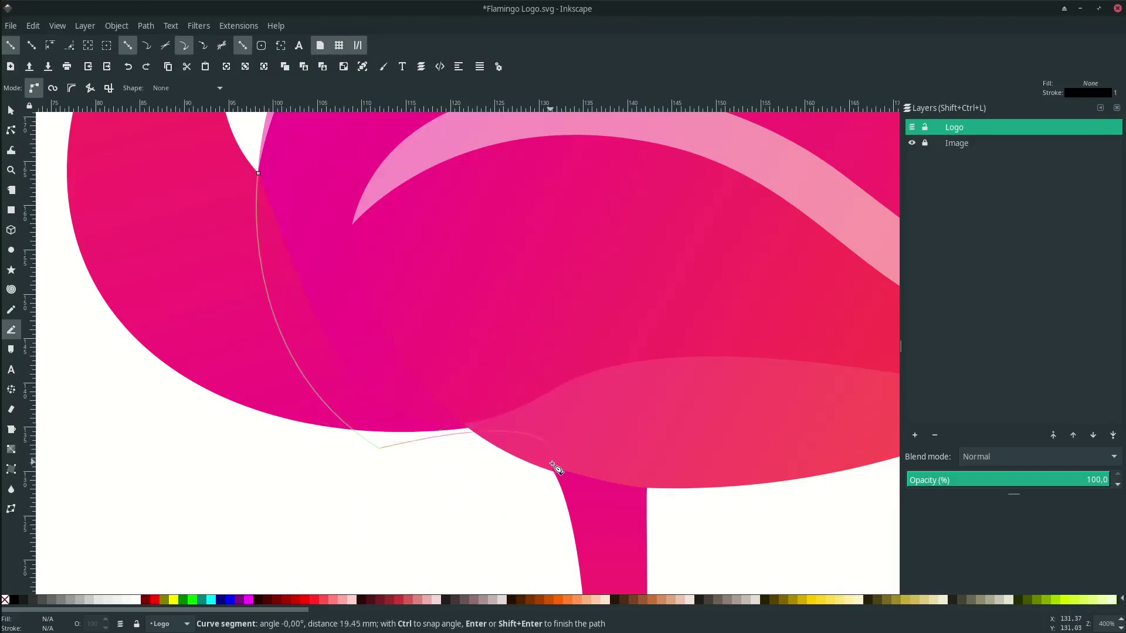
# Close the path loosely over the front of the body and swap its fill and stroke to make it solid black.
pyautogui.click(575, 424)
pyautogui.moveTo(479, 236); pyautogui.dragTo(468, 232)
pyautogui.moveTo(369, 166); pyautogui.dragTo(350, 164)
pyautogui.moveTo(261, 139); pyautogui.dragTo(259, 144)
pyautogui.click(258, 173)
pyautogui.rightClick(37, 620)
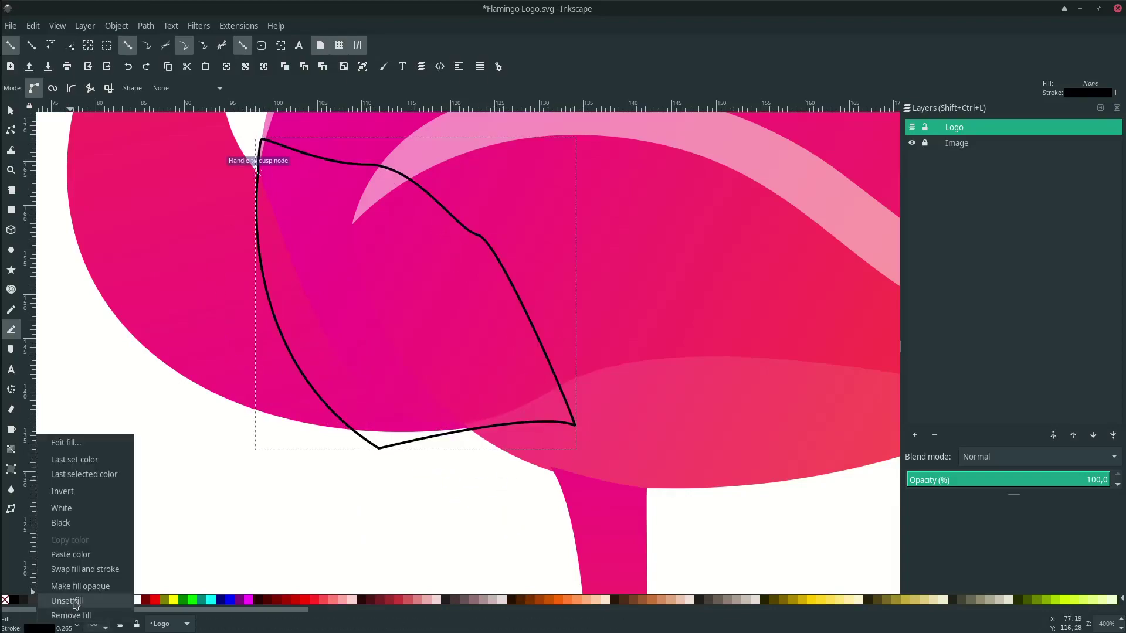
pyautogui.click(76, 571)
pyautogui.scroll(1, 170, 469)
# Duplicate the head and neck shape and intersect the copy with the black shape at the base of the neck.
pyautogui.press('s')
pyautogui.click(215, 289)
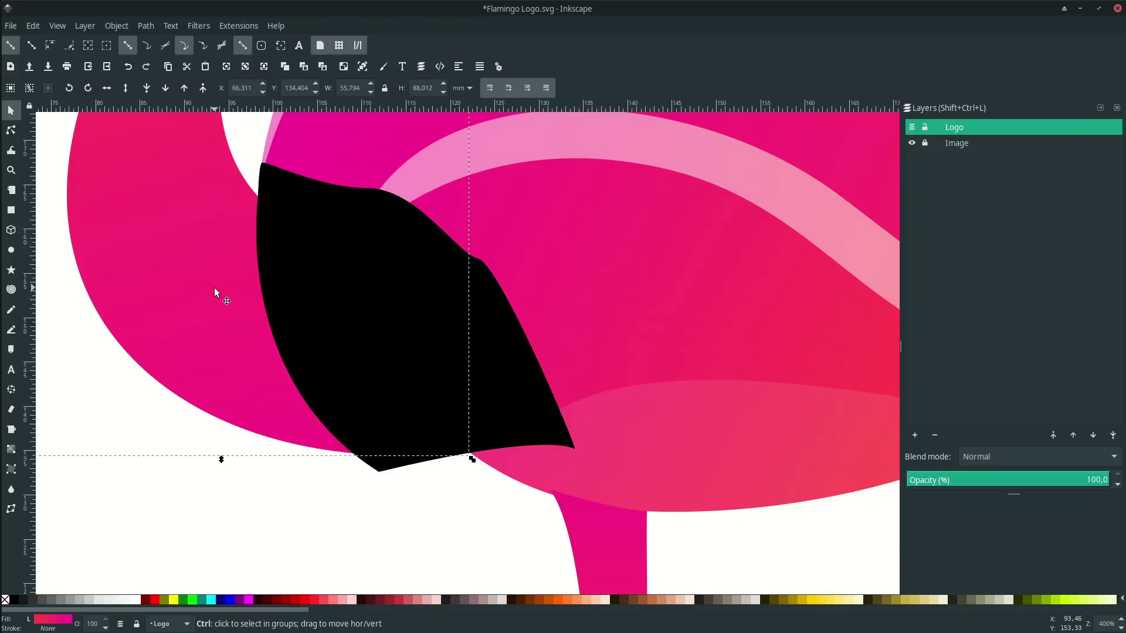
pyautogui.hscroll(-6, 217, 291)
pyautogui.scroll(-3, 233, 300)
pyautogui.scroll(4, 307, 311)
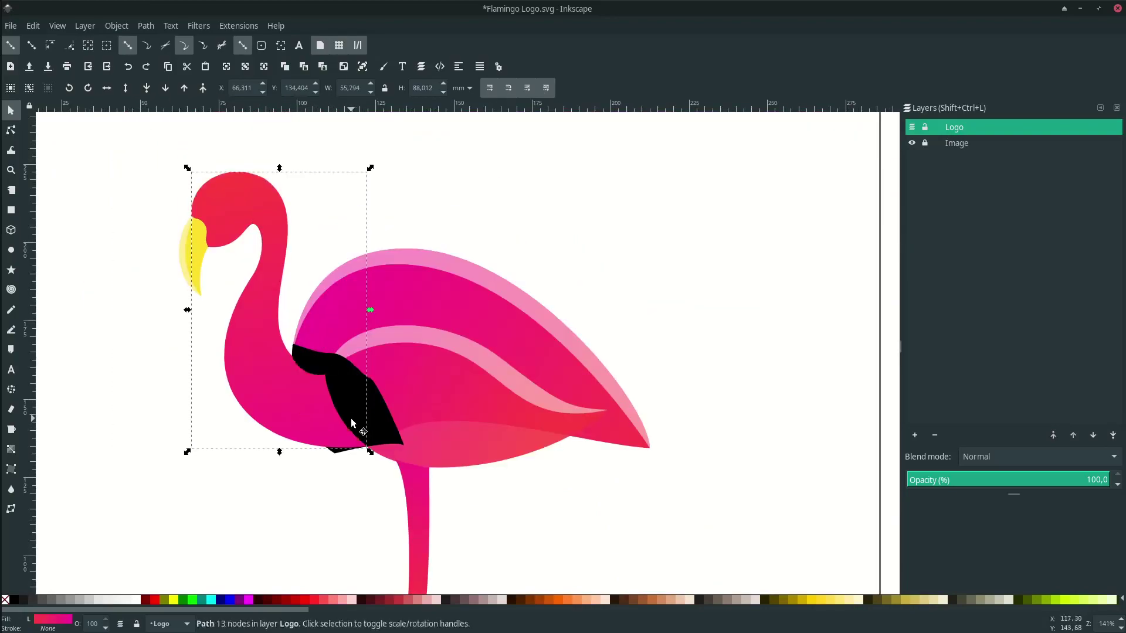
pyautogui.scroll(1, 352, 418)
pyautogui.scroll(2, 355, 436)
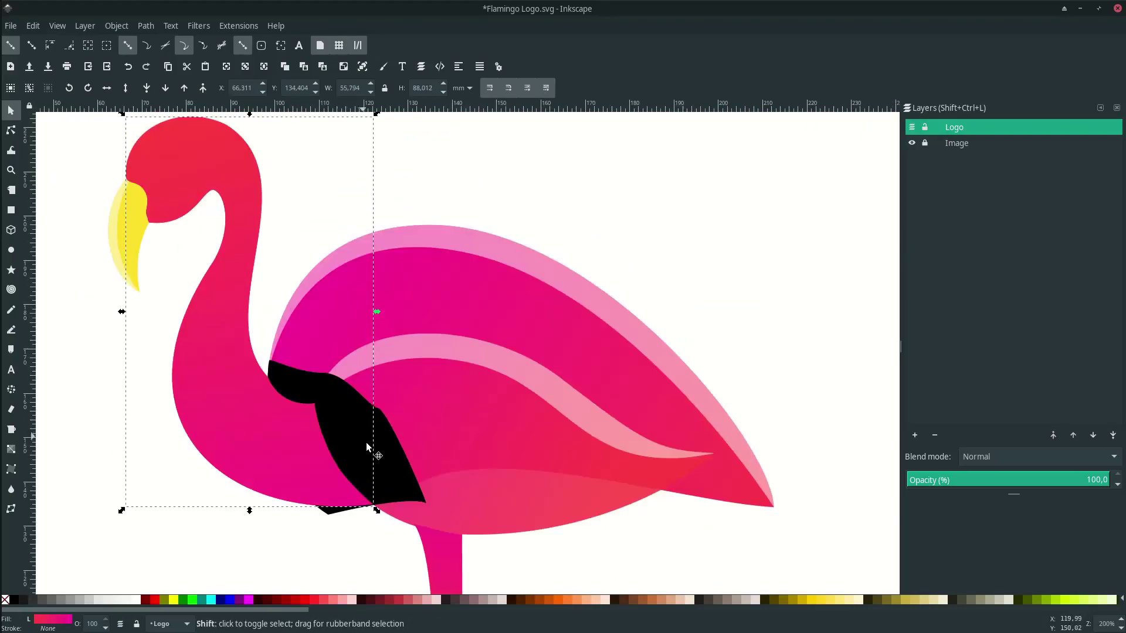
pyautogui.keyDown('shift'); pyautogui.click(373, 447); pyautogui.keyUp('shift')
pyautogui.click(146, 26)
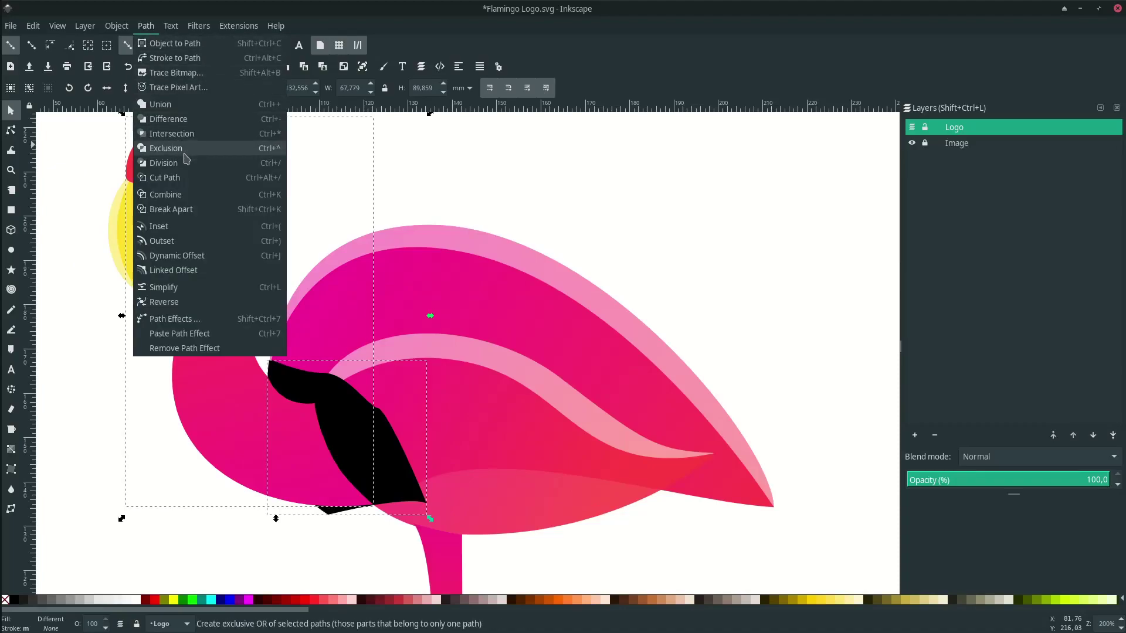
pyautogui.click(201, 134)
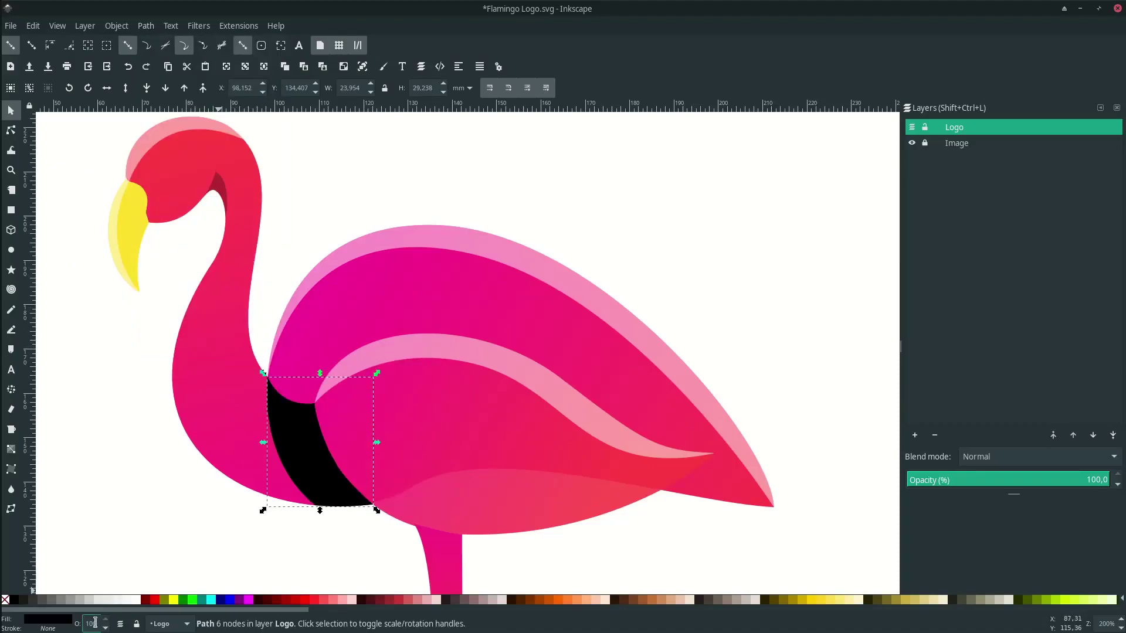
# Set the opacity of the shadow at the base of the neck to 30% and lower it behind the back shape.
pyautogui.write('30')
pyautogui.press('Return')
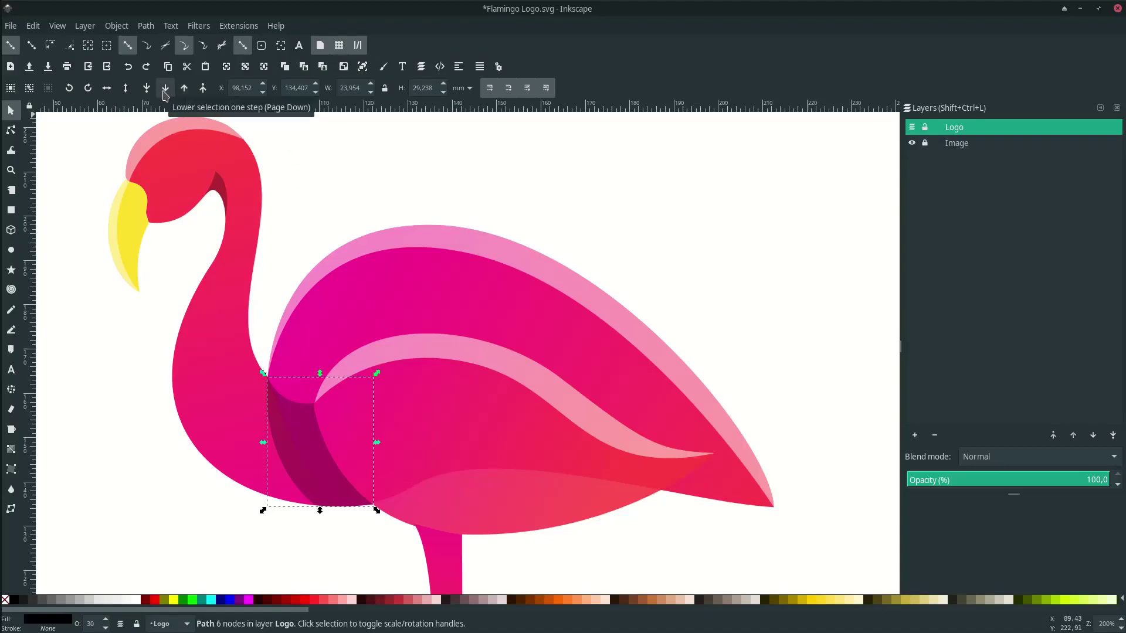
pyautogui.click(163, 92)
pyautogui.click(211, 543)
pyautogui.scroll(-4, 331, 522)
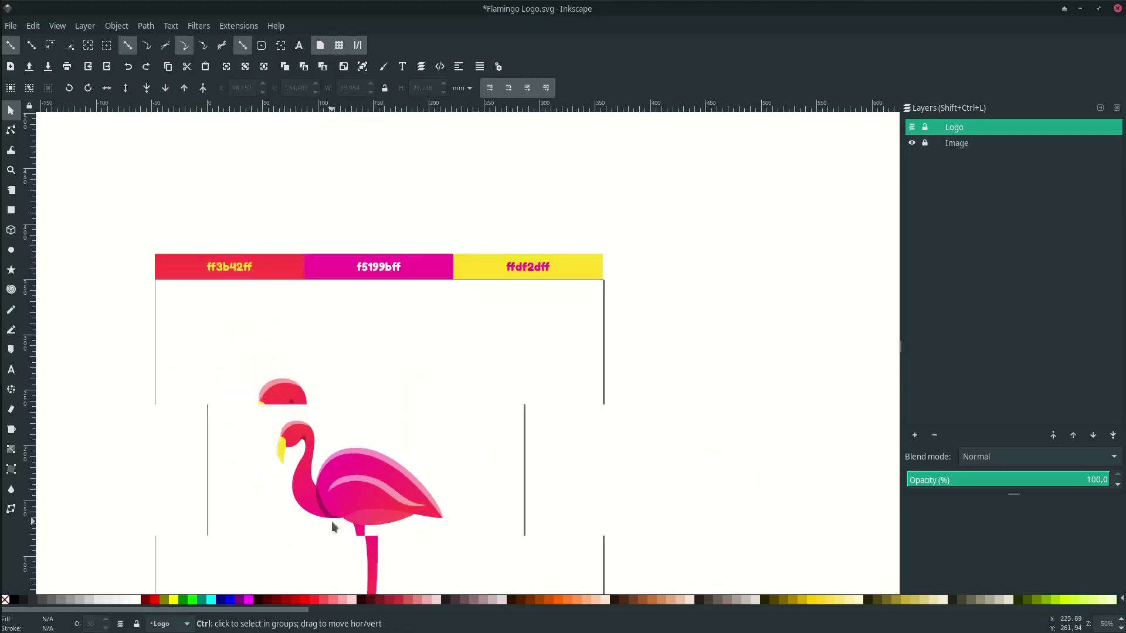
# Move the neck shadow's bottom node about 3 mm toward the belly and adjust its curve handle to slim the shadow.
pyautogui.scroll(6, 332, 522)
pyautogui.click(320, 467)
pyautogui.press('n')
pyautogui.moveTo(299, 500); pyautogui.dragTo(327, 503)
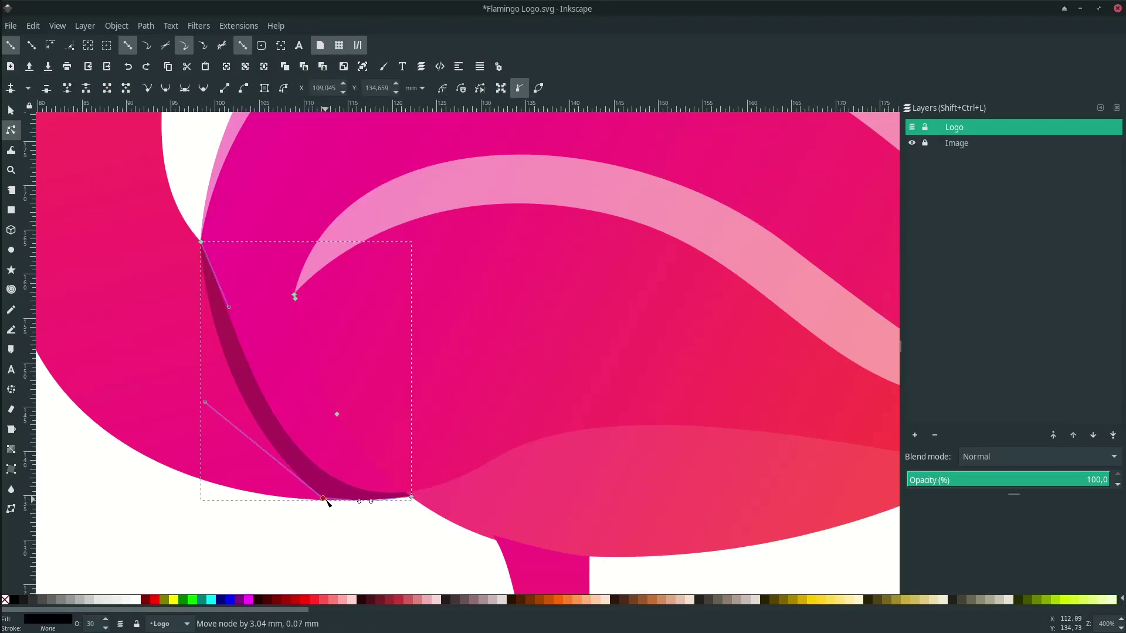
pyautogui.click(345, 520)
pyautogui.scroll(1, 185, 355)
pyautogui.click(276, 410)
pyautogui.click(381, 558)
pyautogui.moveTo(213, 421); pyautogui.dragTo(233, 508)
pyautogui.press('s')
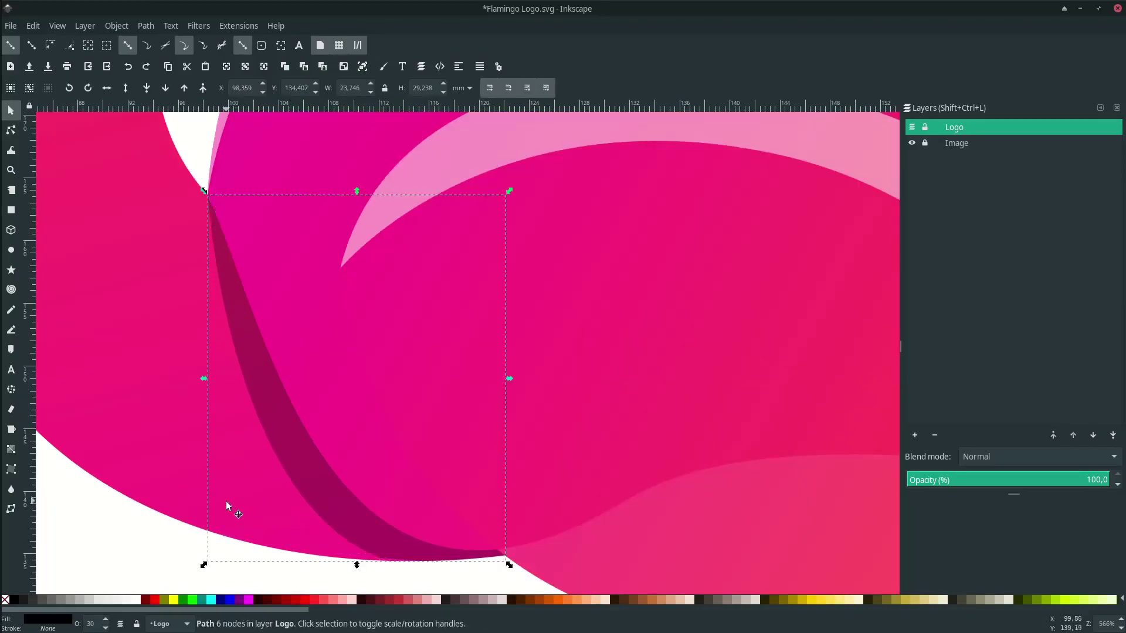
pyautogui.scroll(-5, 227, 501)
pyautogui.click(243, 572)
# Select the leg shape, save the file and lower the leg one step behind the belly.
pyautogui.scroll(-3, 289, 499)
pyautogui.scroll(8, 322, 486)
pyautogui.click(344, 304)
pyautogui.hotkey('ctrl', 's')
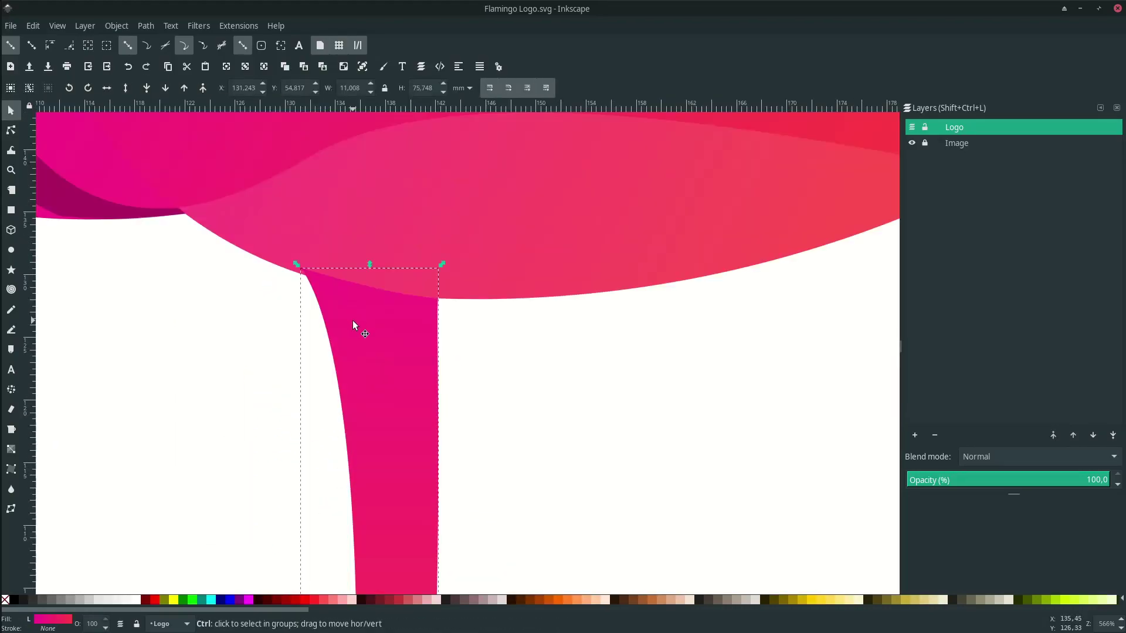
pyautogui.scroll(-2, 353, 320)
pyautogui.click(163, 93)
pyautogui.scroll(3, 428, 345)
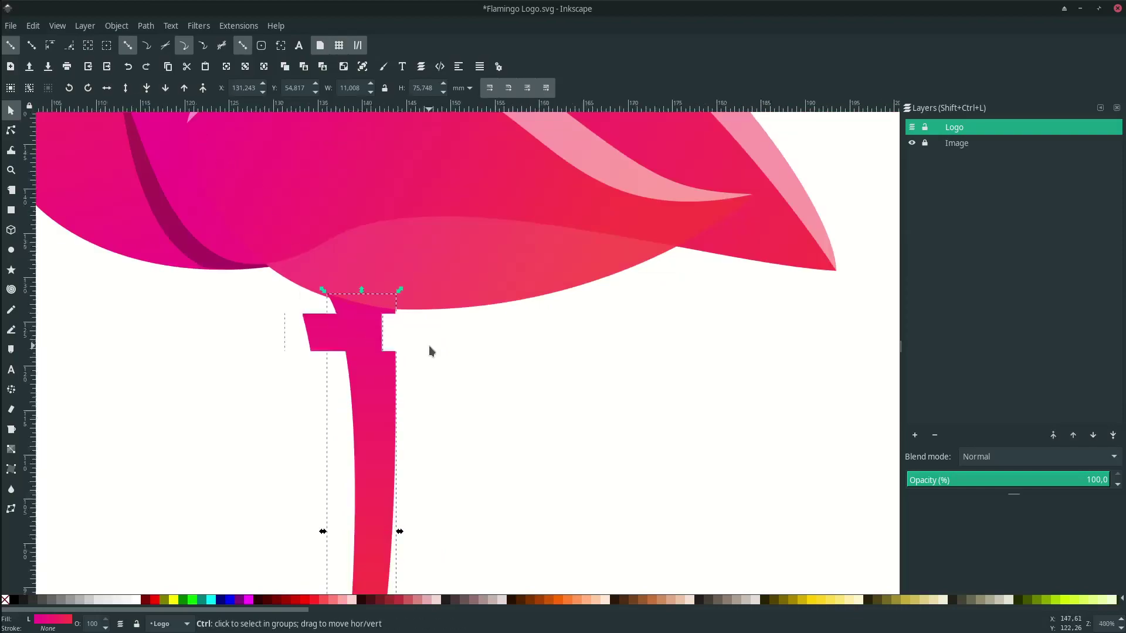
pyautogui.click(431, 341)
# Start a Bezier path just outside the top of the leg, curving across it just below the belly's edge.
pyautogui.scroll(2, 321, 319)
pyautogui.hscroll(-2, 282, 307)
pyautogui.press('b')
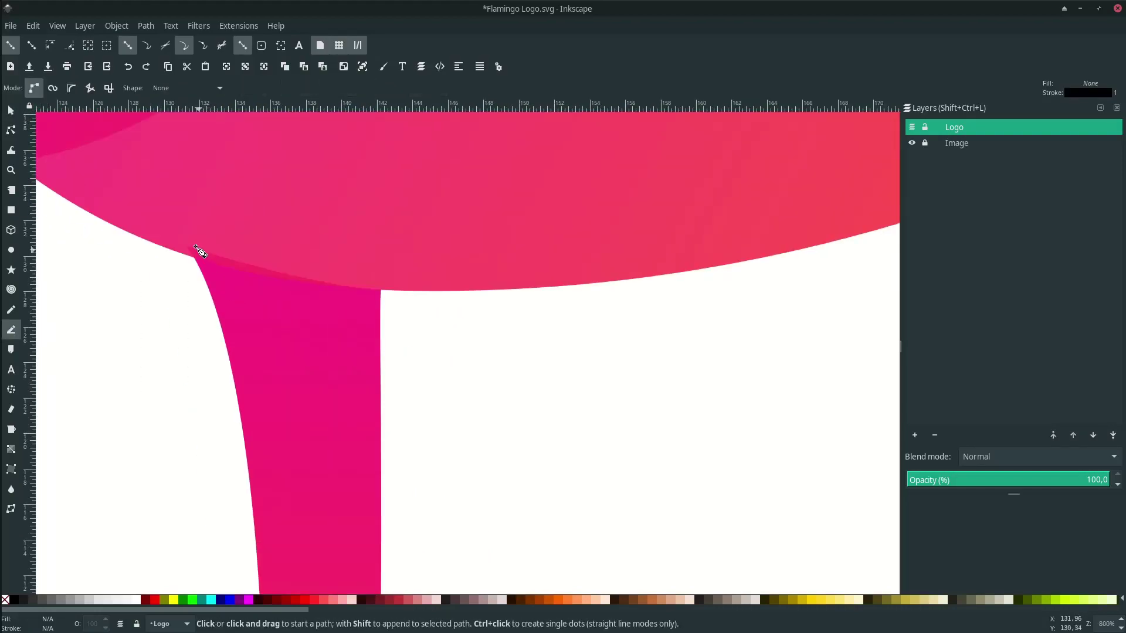
pyautogui.click(189, 271)
pyautogui.moveTo(441, 324); pyautogui.dragTo(561, 322)
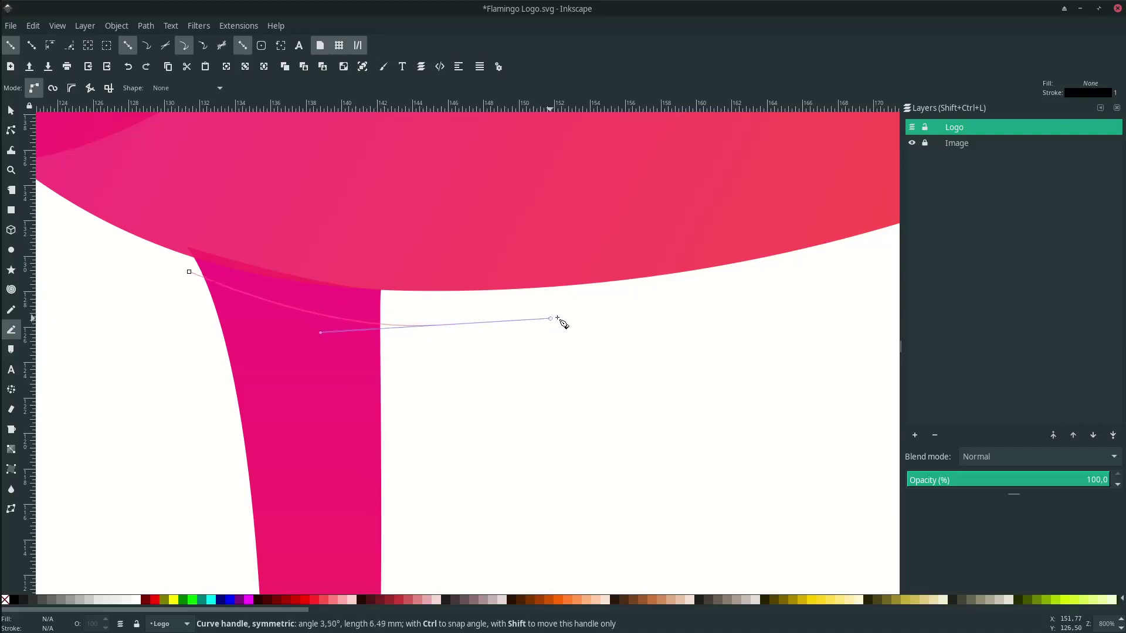
# Close the path loosely over the belly and swap its fill and stroke to make it solid black.
pyautogui.click(461, 225)
pyautogui.click(222, 208)
pyautogui.click(160, 268)
pyautogui.press('BackSpace')
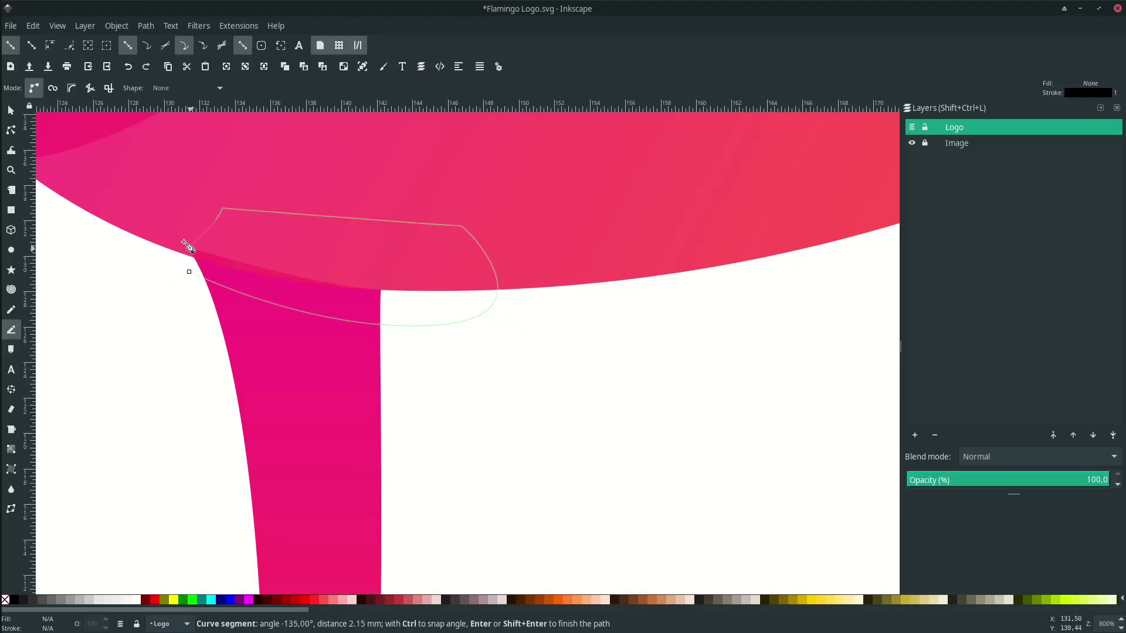
pyautogui.click(165, 237)
pyautogui.click(189, 272)
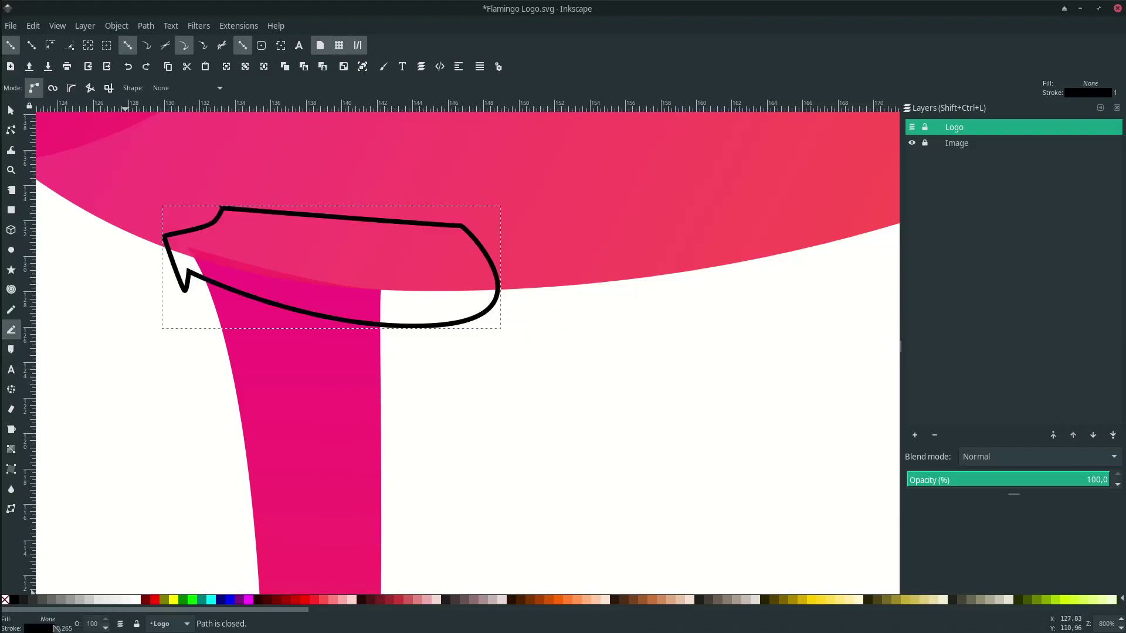
pyautogui.rightClick(47, 620)
pyautogui.click(100, 565)
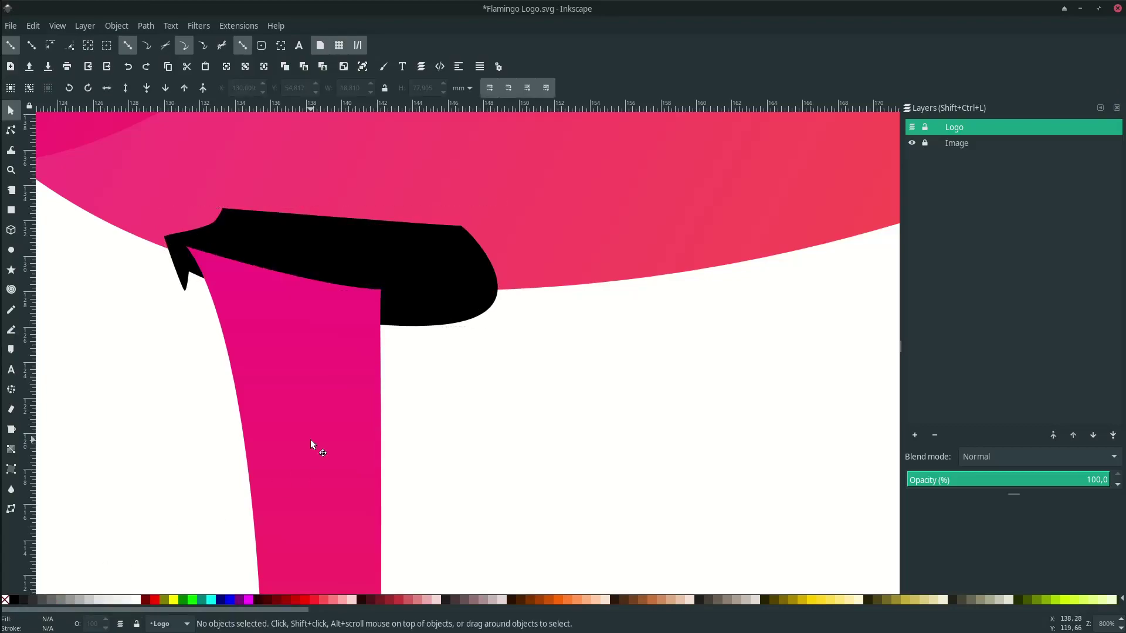
# Intersect a copy of the leg with the black shape to leave a strip across the leg's top.
pyautogui.click(310, 441)
pyautogui.keyDown('shift'); pyautogui.click(410, 297); pyautogui.keyUp('shift')
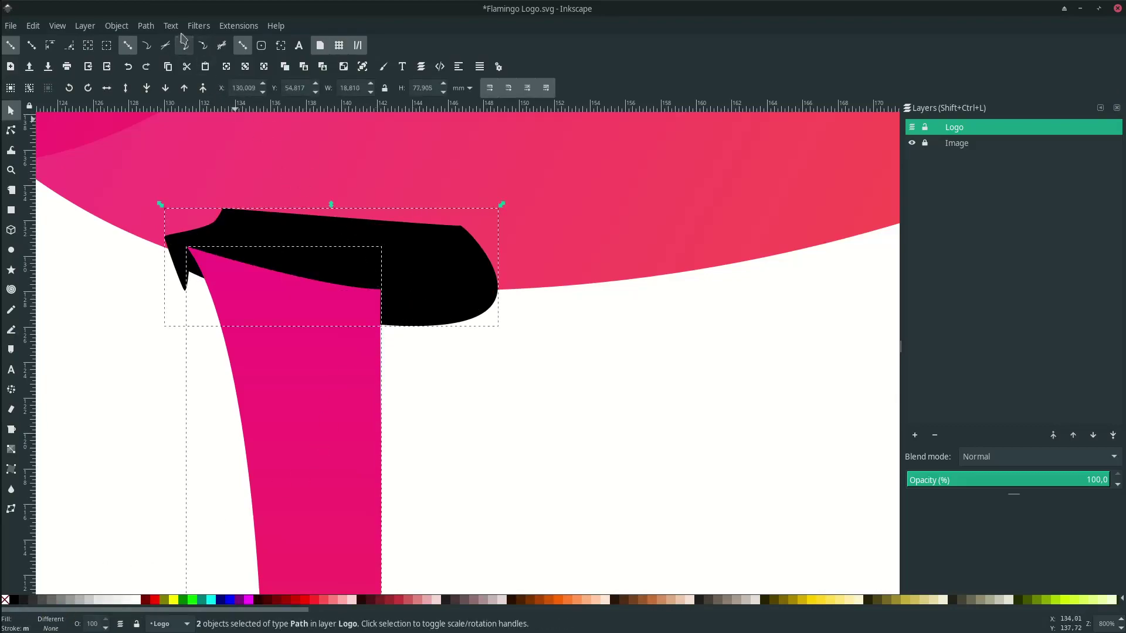
pyautogui.click(146, 26)
pyautogui.click(194, 134)
pyautogui.click(389, 362)
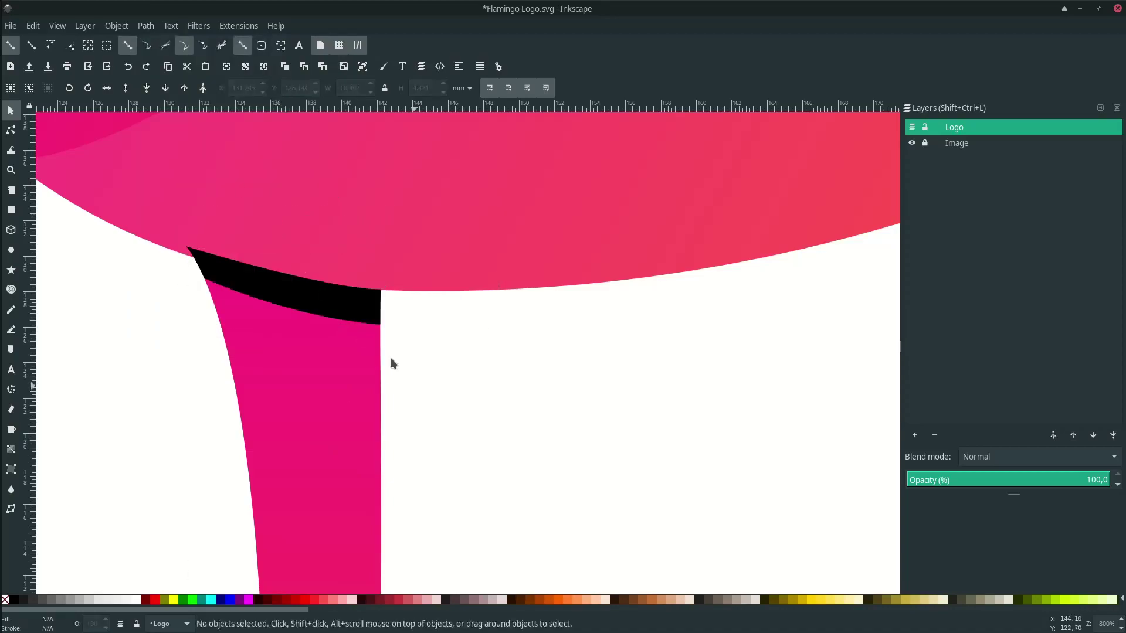
# Set the opacity of the black strip on the leg to 30% and save the file.
pyautogui.click(324, 311)
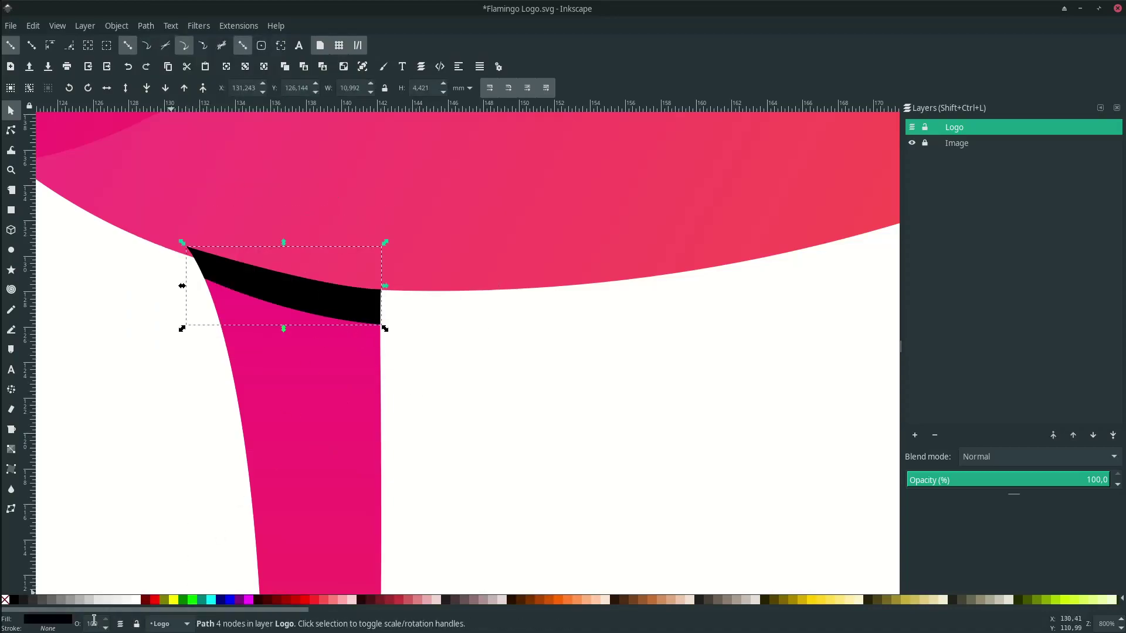
pyautogui.write('30')
pyautogui.press('Return')
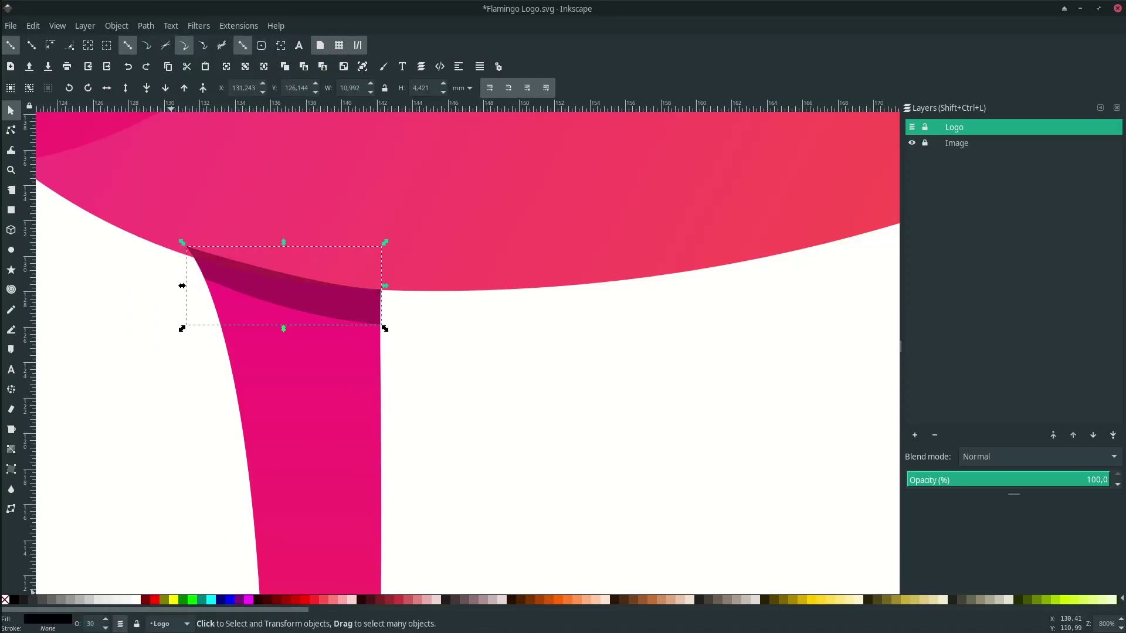
pyautogui.click(451, 402)
pyautogui.click(355, 290)
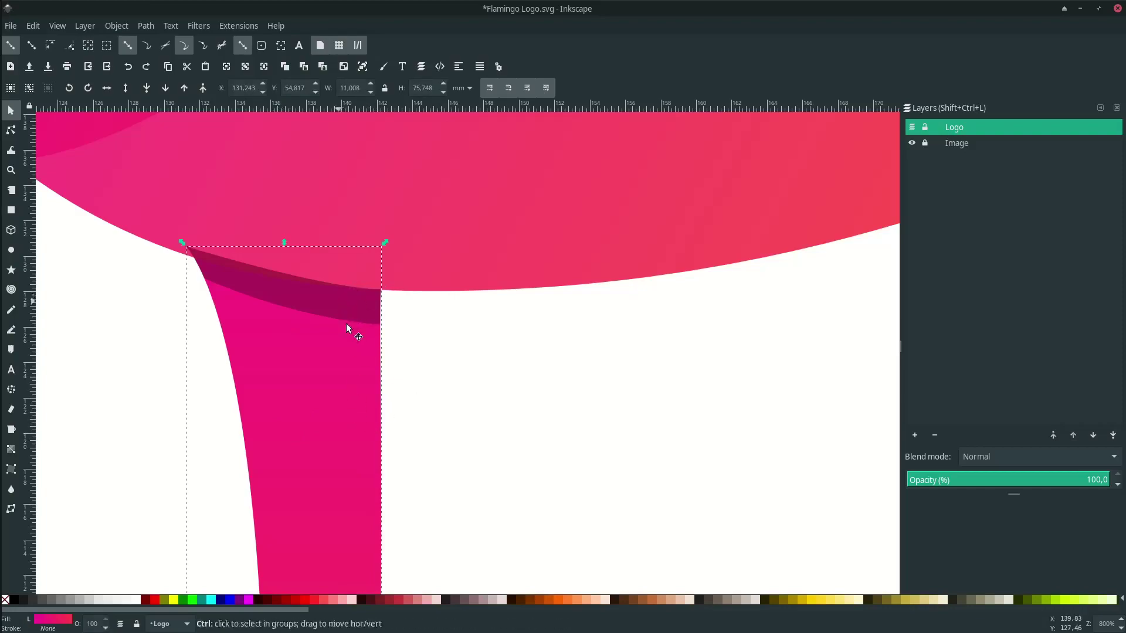
pyautogui.scroll(-7, 411, 367)
pyautogui.click(488, 421)
pyautogui.hscroll(2, 500, 423)
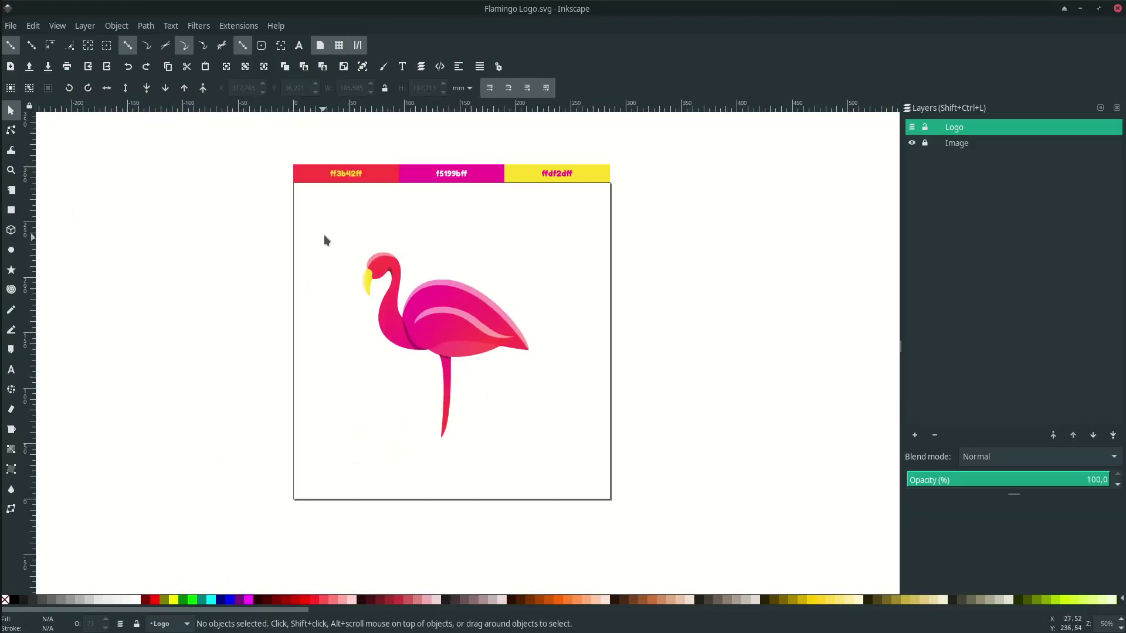
# Select the whole flamingo, scale it down to about 112 by 125 mm and move it to the page's upper half.
pyautogui.moveTo(323, 234); pyautogui.dragTo(566, 490)
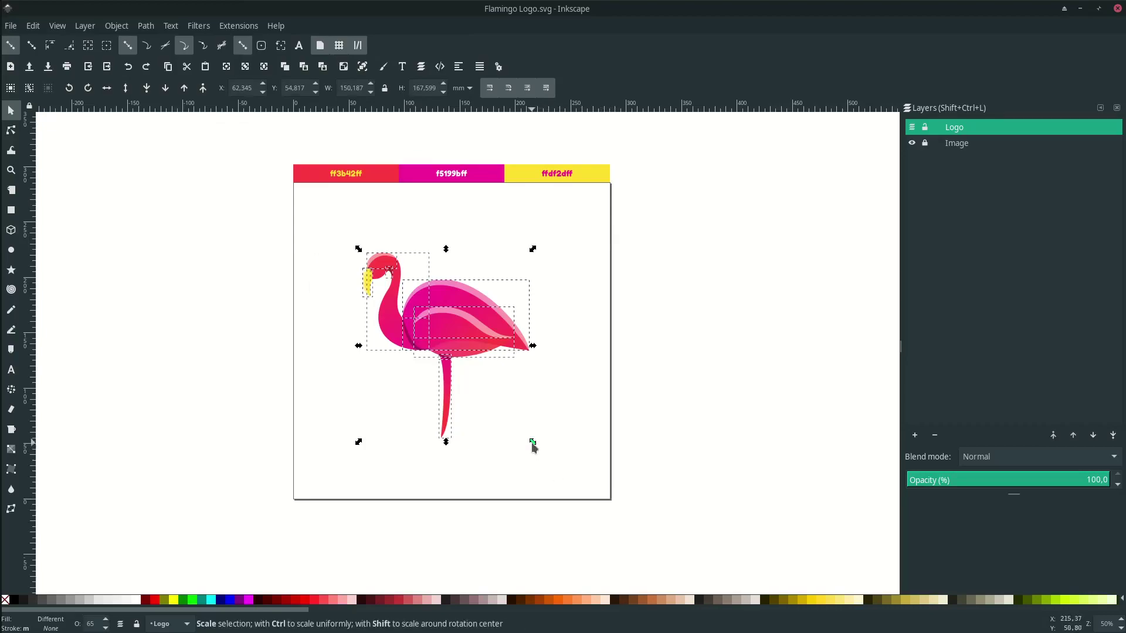
pyautogui.moveTo(533, 443); pyautogui.dragTo(510, 414)
pyautogui.moveTo(451, 335); pyautogui.dragTo(453, 301)
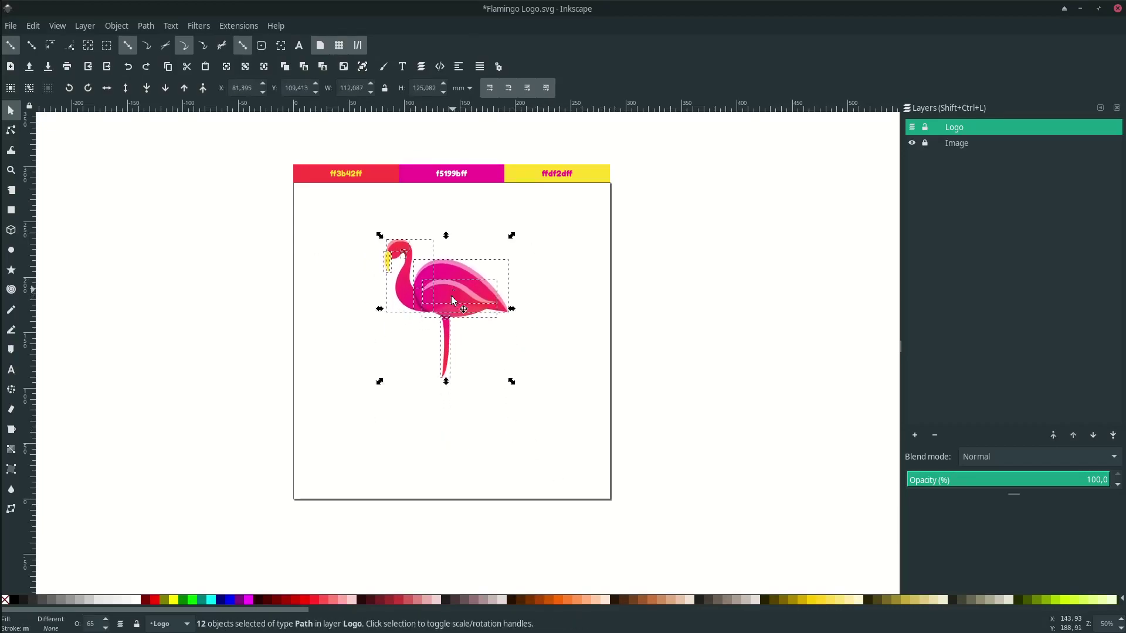
pyautogui.click(410, 421)
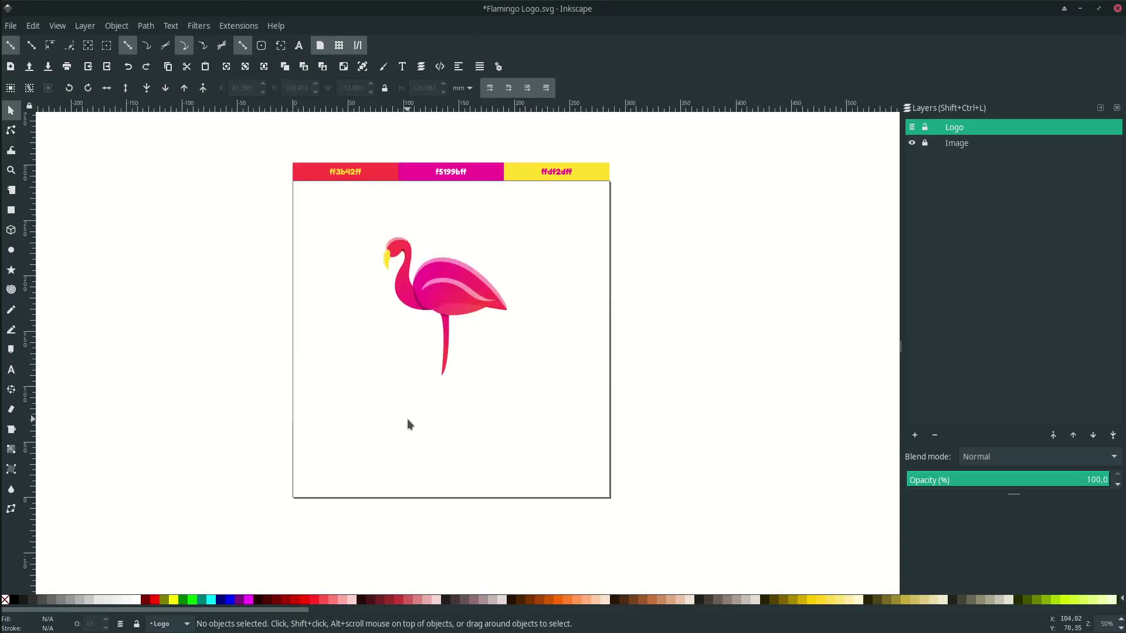
# Add the text FLAMINGO in Open Sans below the bird and enlarge it to about 136 mm wide.
pyautogui.press('t')
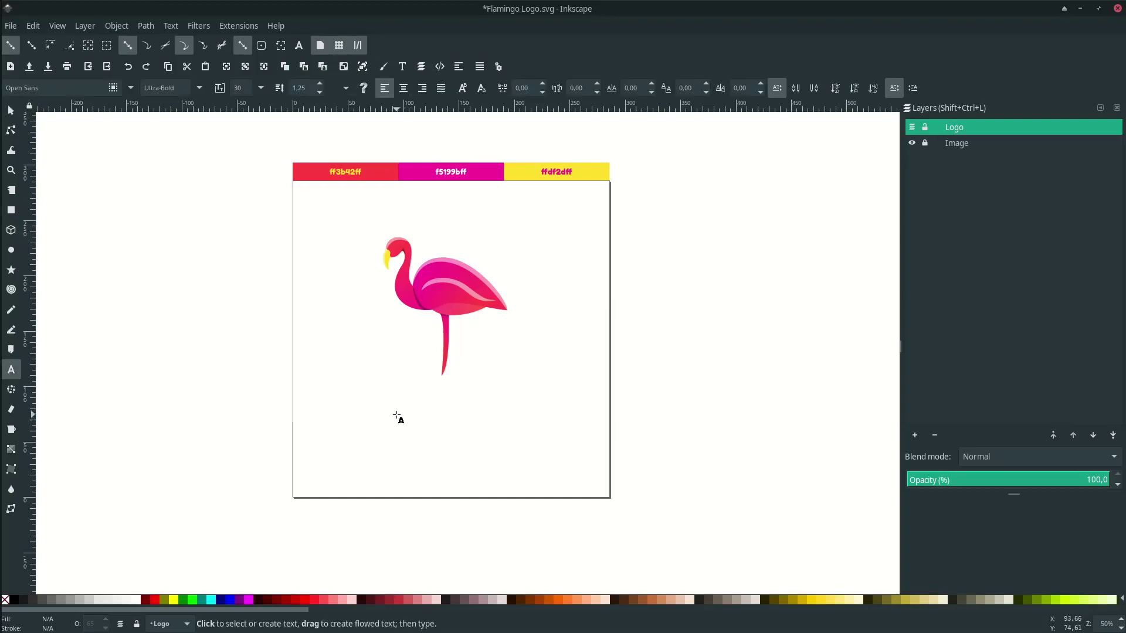
pyautogui.click(392, 421)
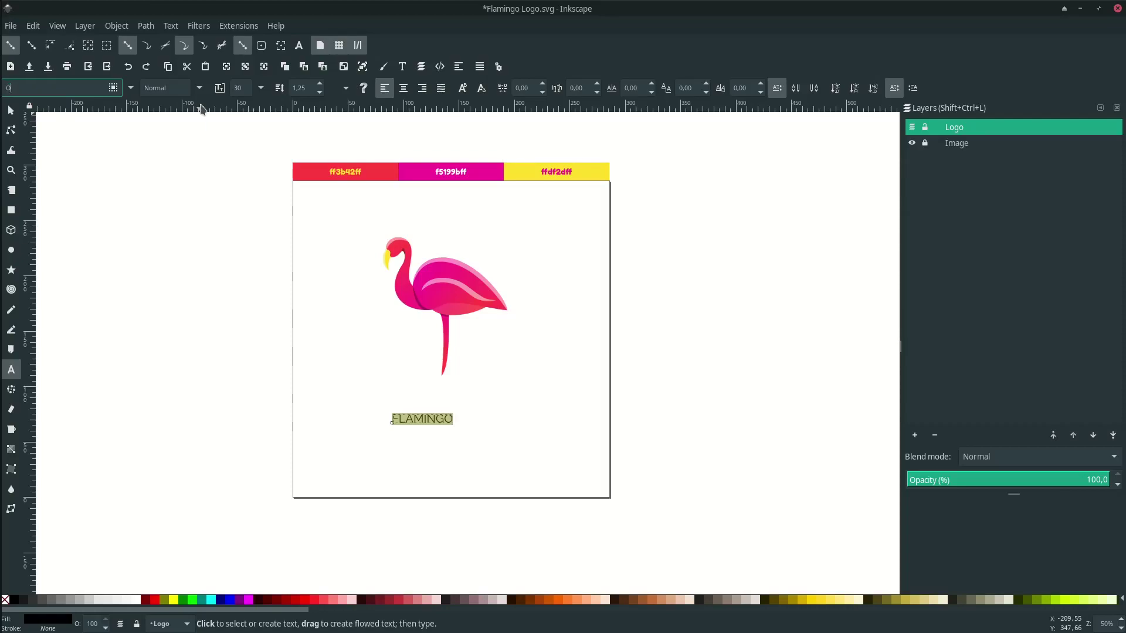
pyautogui.click(97, 110)
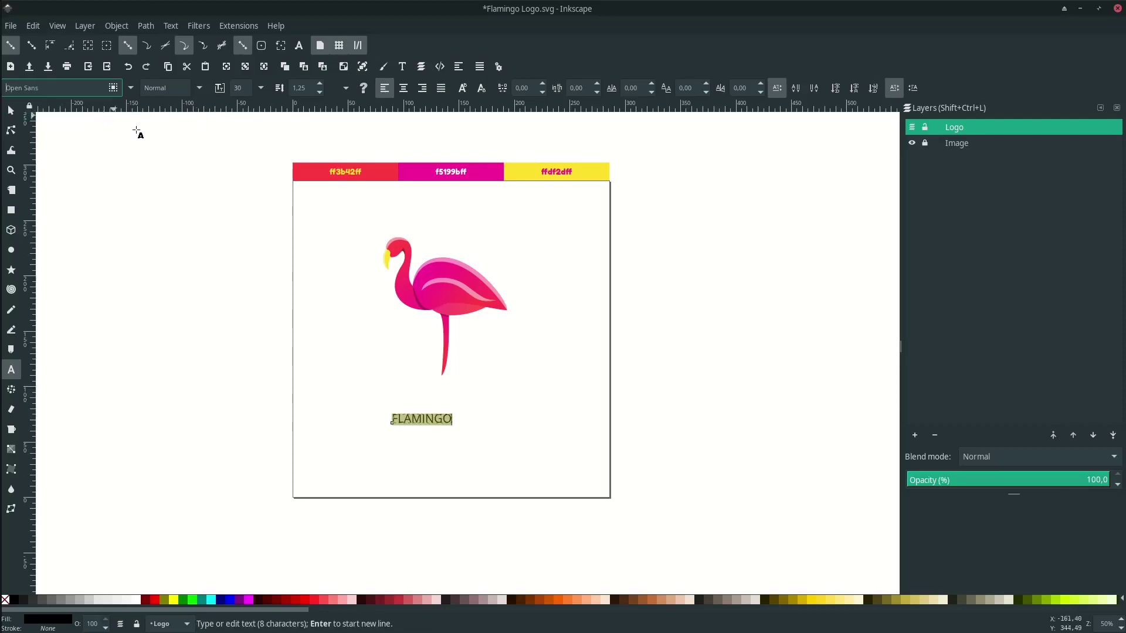
pyautogui.press('F1')
pyautogui.moveTo(455, 427); pyautogui.dragTo(490, 423)
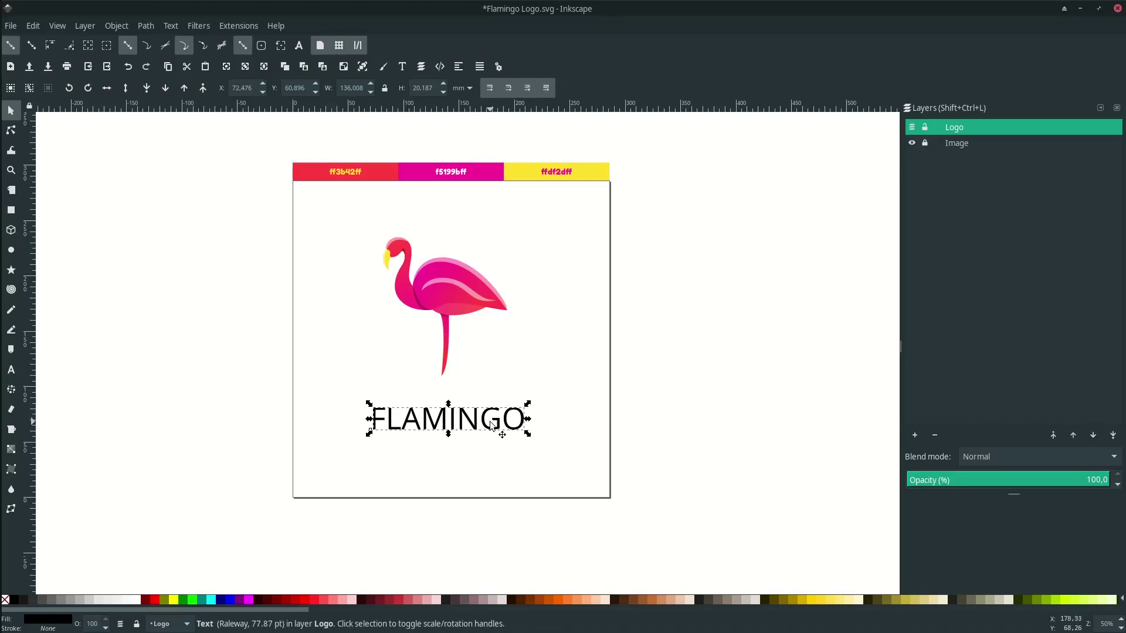
# Fill the FLAMINGO text with the red of the ff3b42ff swatch and set its style to Bold.
pyautogui.press('d')
pyautogui.click(389, 170)
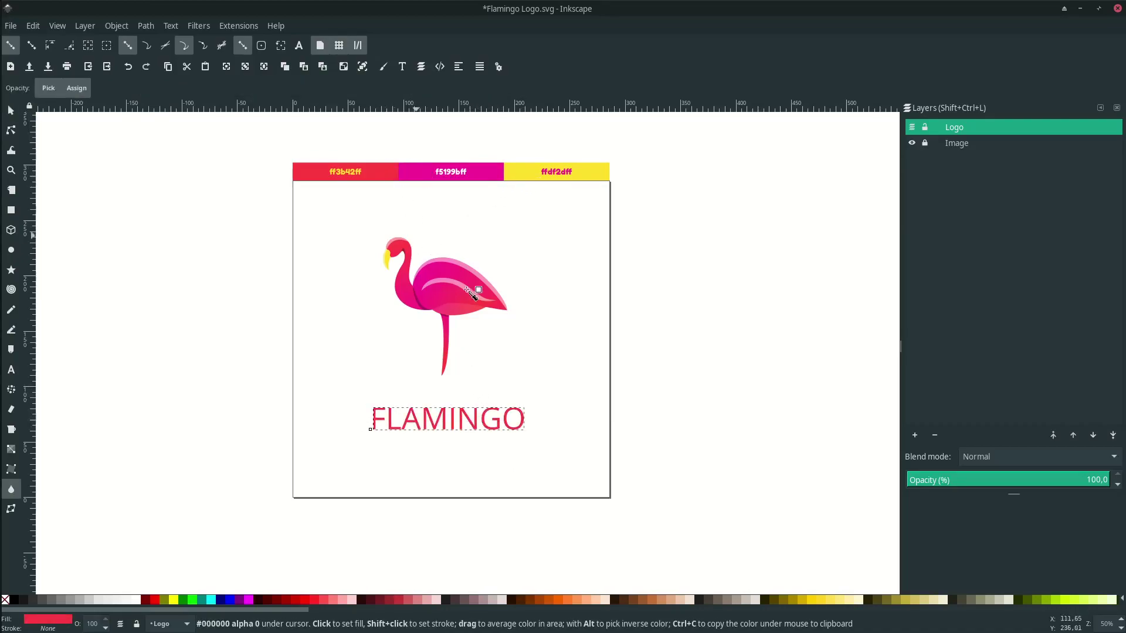
pyautogui.press('s')
pyautogui.doubleClick(475, 421)
pyautogui.hotkey('ctrl', 'a')
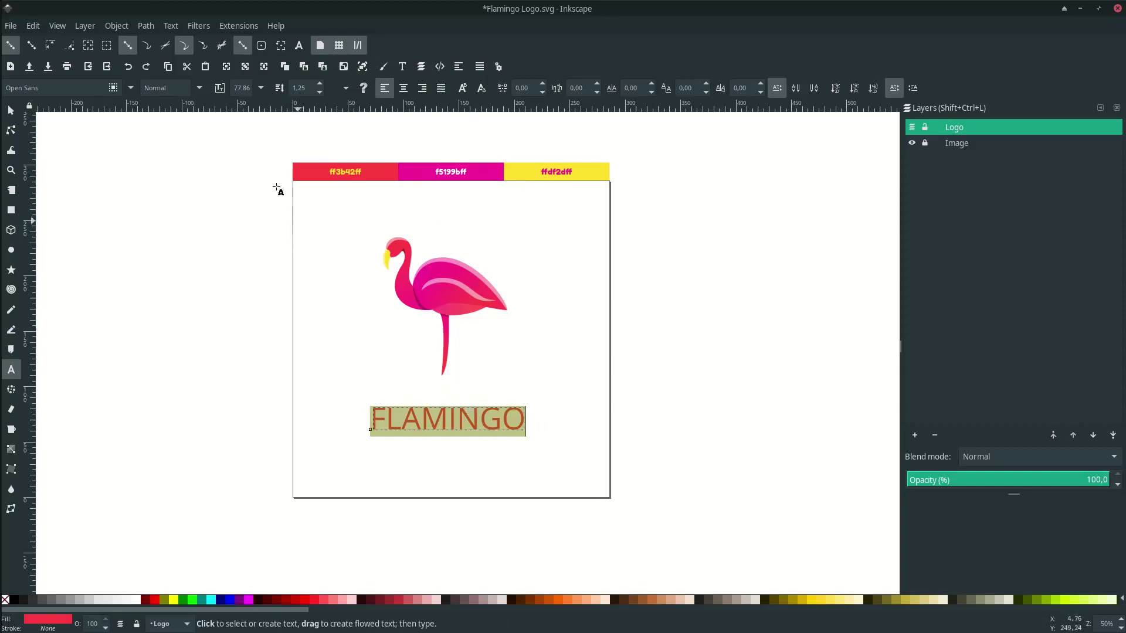
pyautogui.click(200, 90)
pyautogui.click(184, 209)
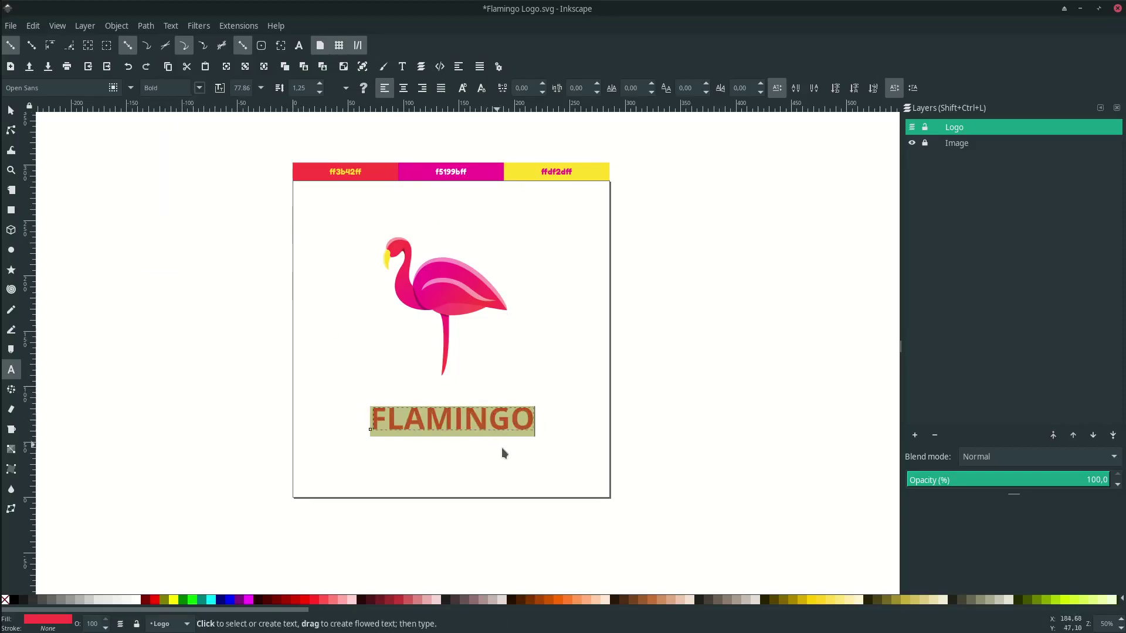
pyautogui.press('s')
pyautogui.hotkey('shift', 'Left')
# Add the text CAFE AND RESTAURANT below FLAMINGO and set its letter spacing to 20.
pyautogui.click(441, 401)
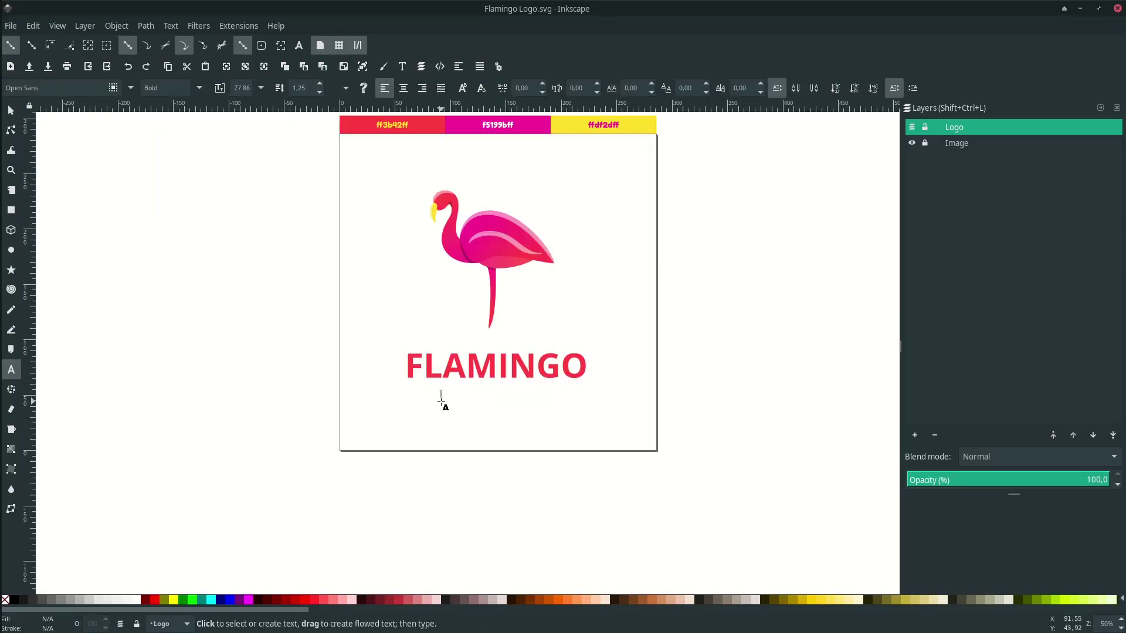
pyautogui.write('CAFE AND RESTAURANT')
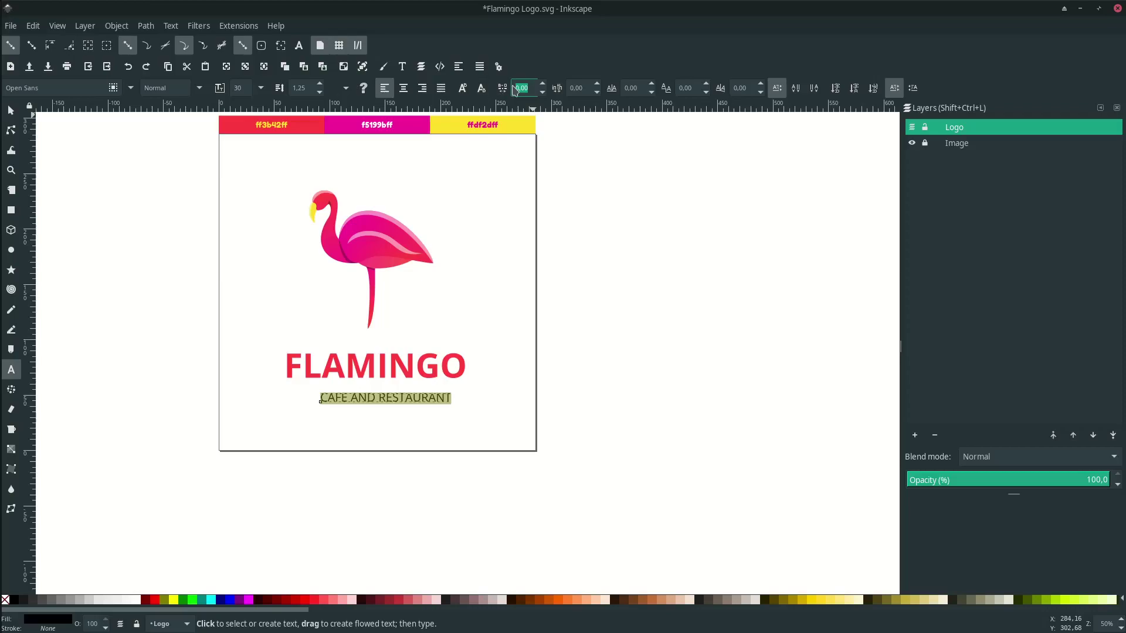
pyautogui.write('20')
pyautogui.press('Return')
pyautogui.press('F1')
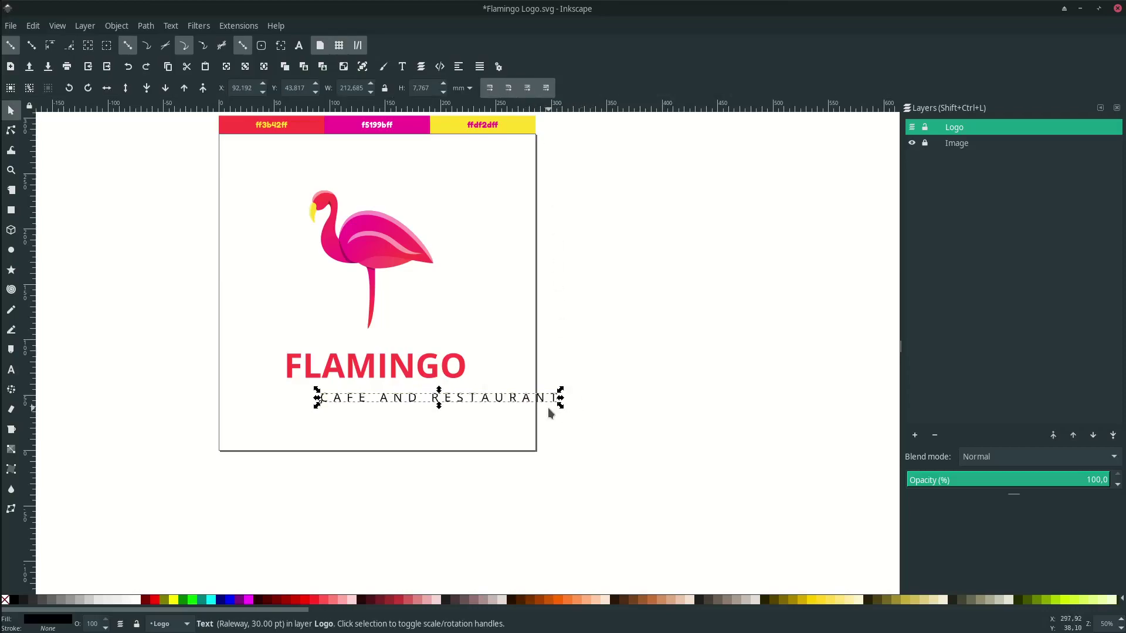
# Scale the CAFE AND RESTAURANT text down to about 19.7 pt, narrower than FLAMINGO, and move it centrally beneath that word.
pyautogui.moveTo(560, 404); pyautogui.dragTo(544, 403)
pyautogui.moveTo(503, 400); pyautogui.dragTo(439, 400)
pyautogui.moveTo(484, 403); pyautogui.dragTo(418, 377)
pyautogui.press('Escape')
# Replace the word AND with & in the tagline so it reads CAFE & RESTAURANT, and recenter it under FLAMINGO.
pyautogui.scroll(1, 400, 404)
pyautogui.scroll(1, 344, 405)
pyautogui.doubleClick(394, 356)
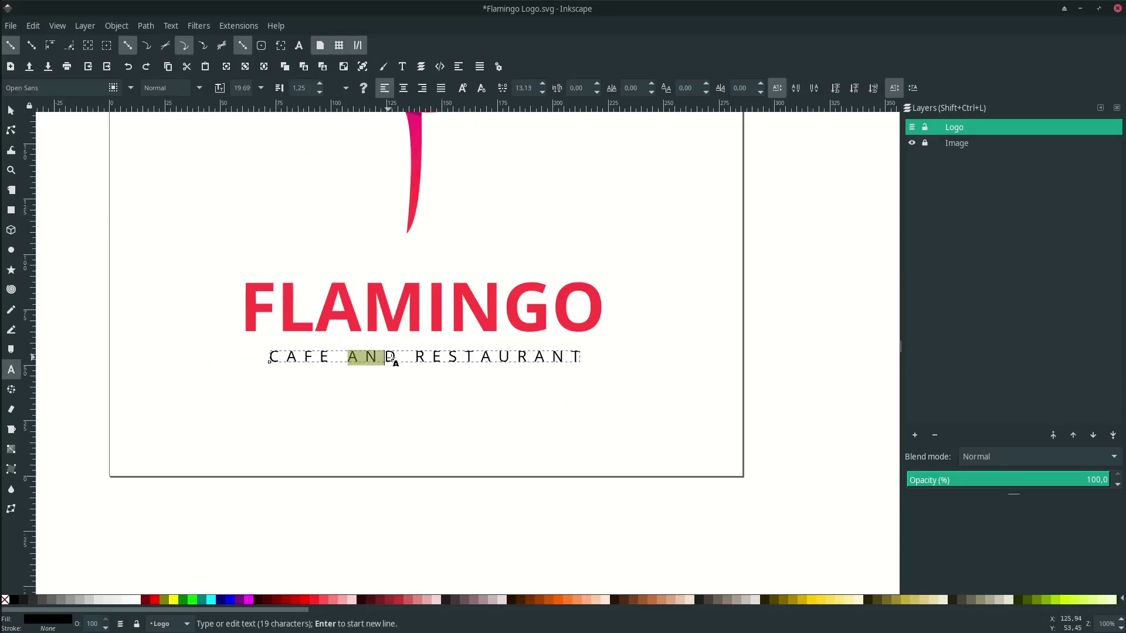
pyautogui.press('F1')
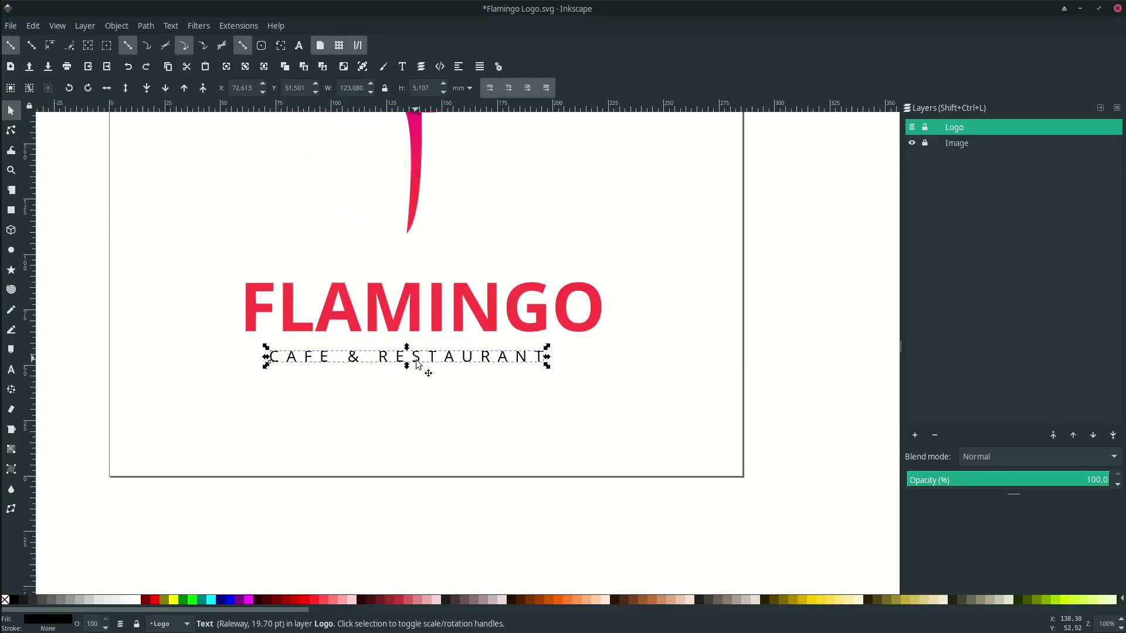
pyautogui.moveTo(417, 364); pyautogui.dragTo(424, 367)
# Fill the CAFE & RESTAURANT text with the red sampled from the ff3b42ff swatch.
pyautogui.scroll(-2, 432, 372)
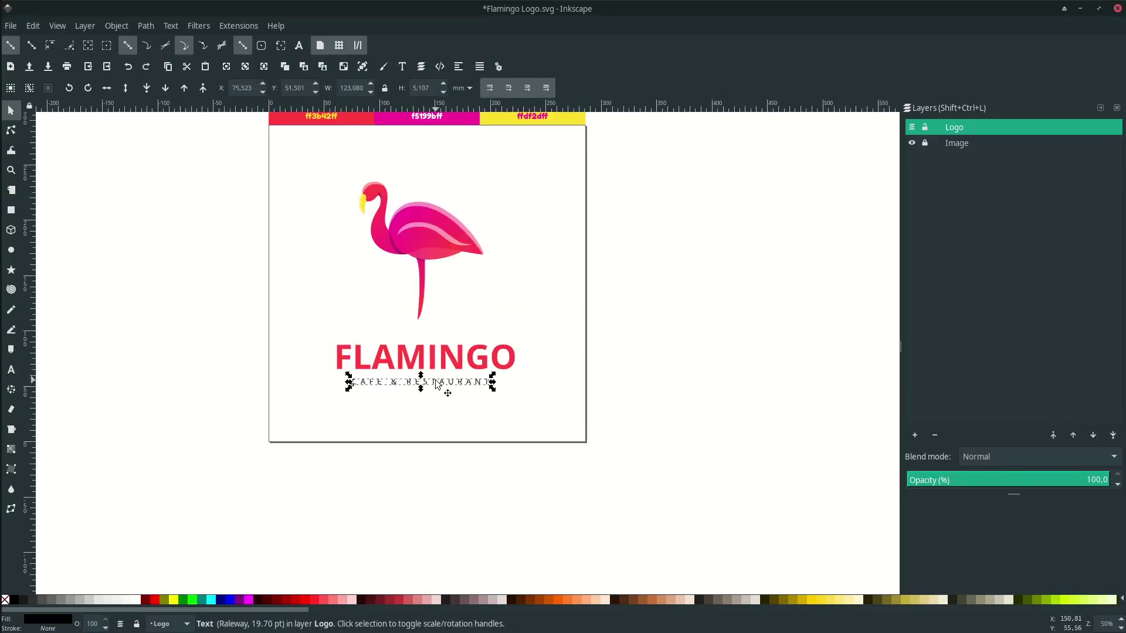
pyautogui.scroll(2, 436, 378)
pyautogui.press('d')
pyautogui.click(363, 164)
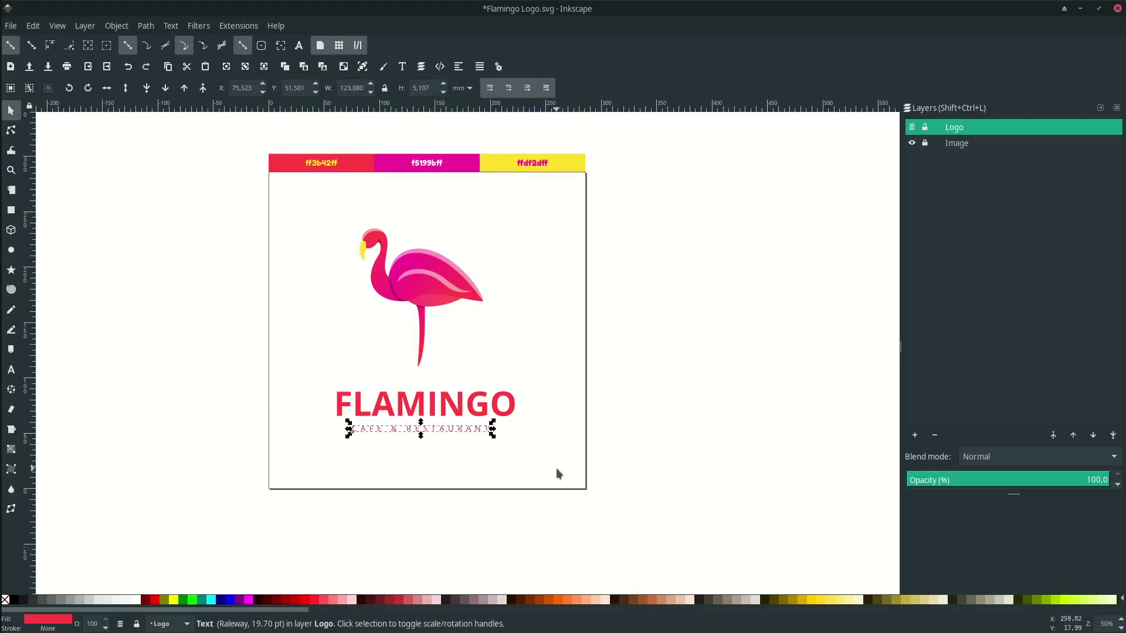
pyautogui.click(557, 468)
# Set the whole CAFE & RESTAURANT text to the Semi-Bold style and deselect it.
pyautogui.moveTo(462, 429); pyautogui.dragTo(466, 430)
pyautogui.doubleClick(465, 430)
pyautogui.hotkey('ctrl', 'a')
pyautogui.click(200, 88)
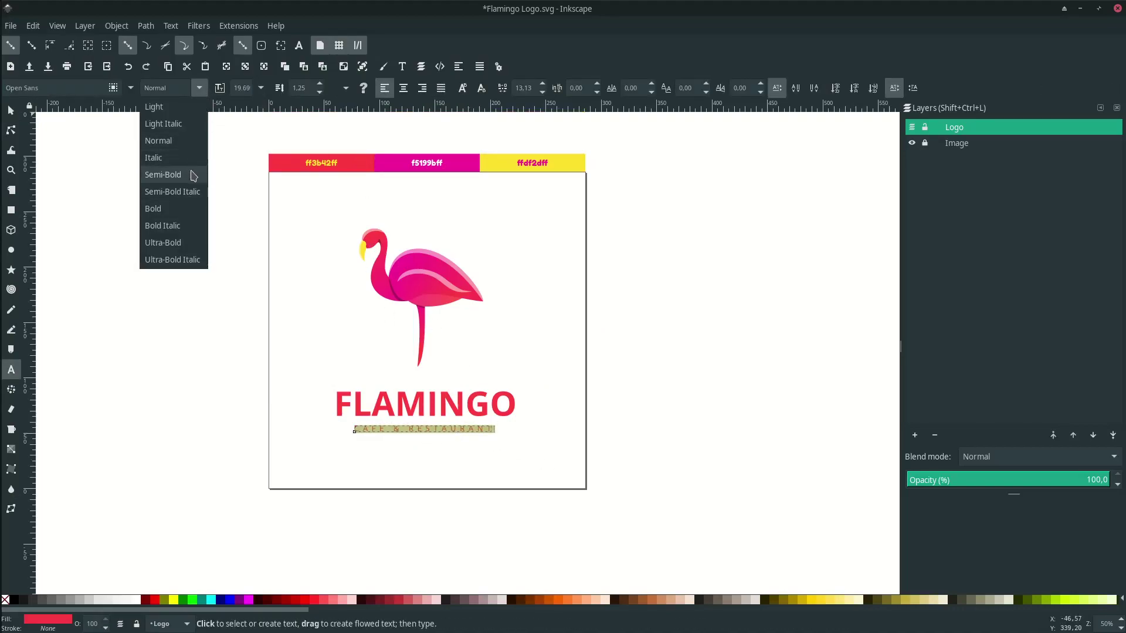
pyautogui.click(192, 175)
pyautogui.press('F1')
pyautogui.click(476, 458)
# Save the finished logo to the existing Flamingo Logo.svg file.
pyautogui.scroll(-1, 476, 458)
pyautogui.hotkey('ctrl', 's')
pyautogui.scroll(1, 476, 456)
pyautogui.scroll(-1, 572, 484)
pyautogui.hotkey('ctrl', 's')
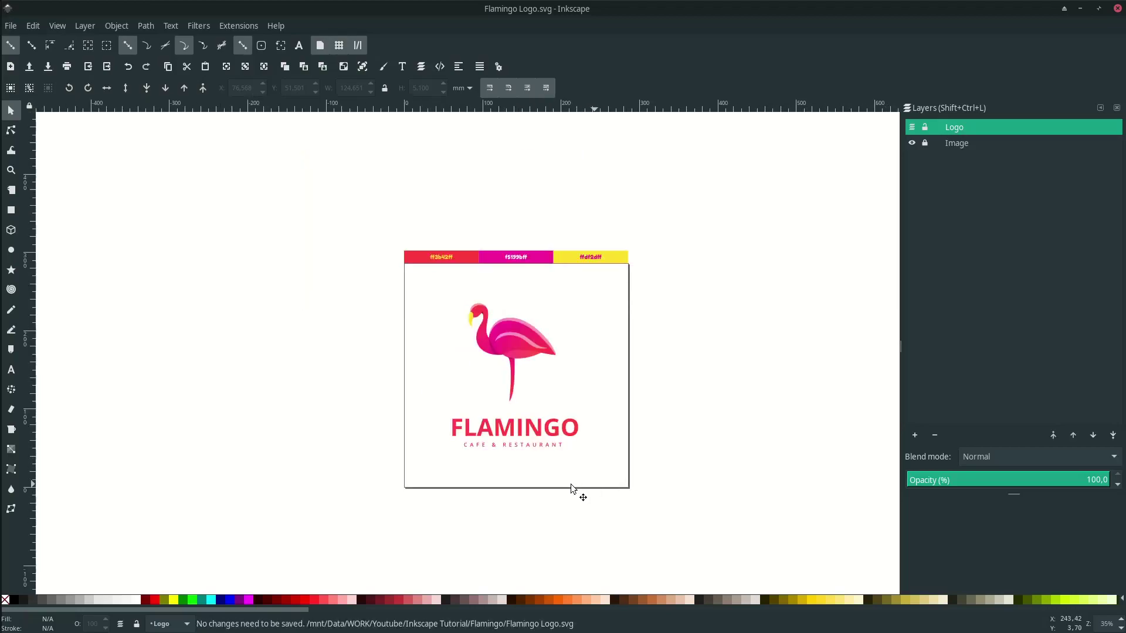
pyautogui.scroll(1, 571, 484)
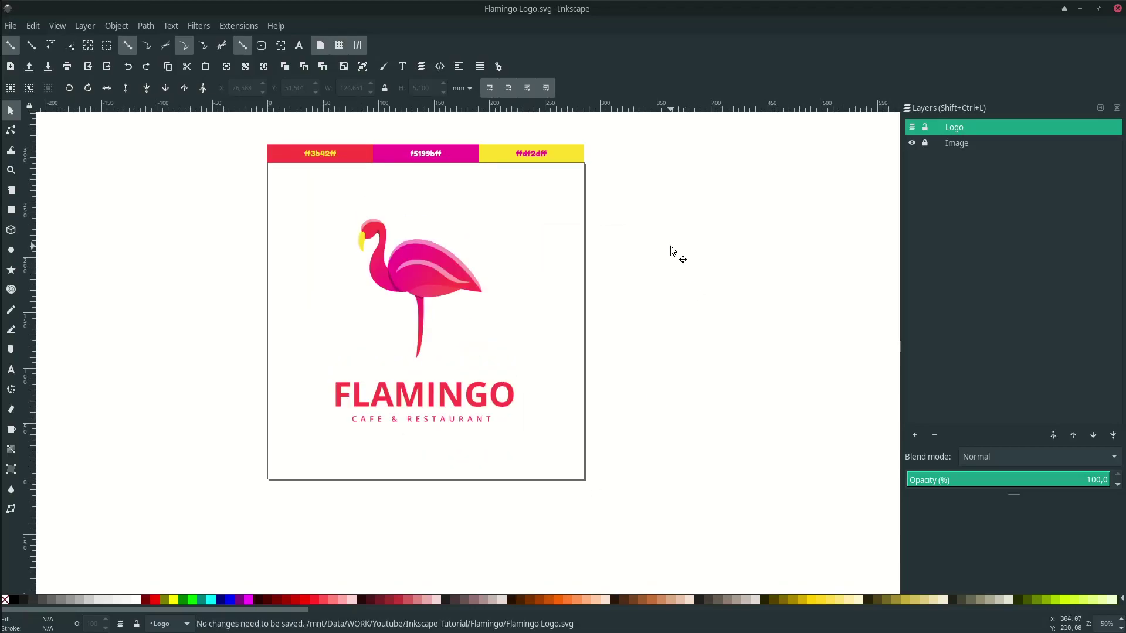